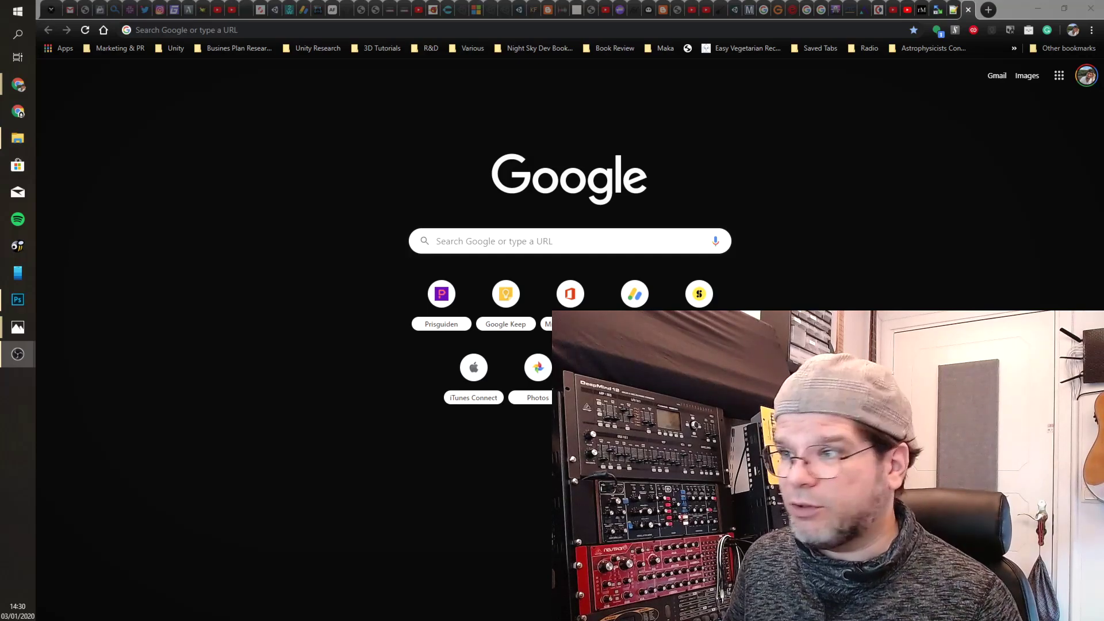
# Download the WinSCP 5.15.9 installer from winscp.net and save it in the Downloads folder.
pyautogui.click(938, 10)
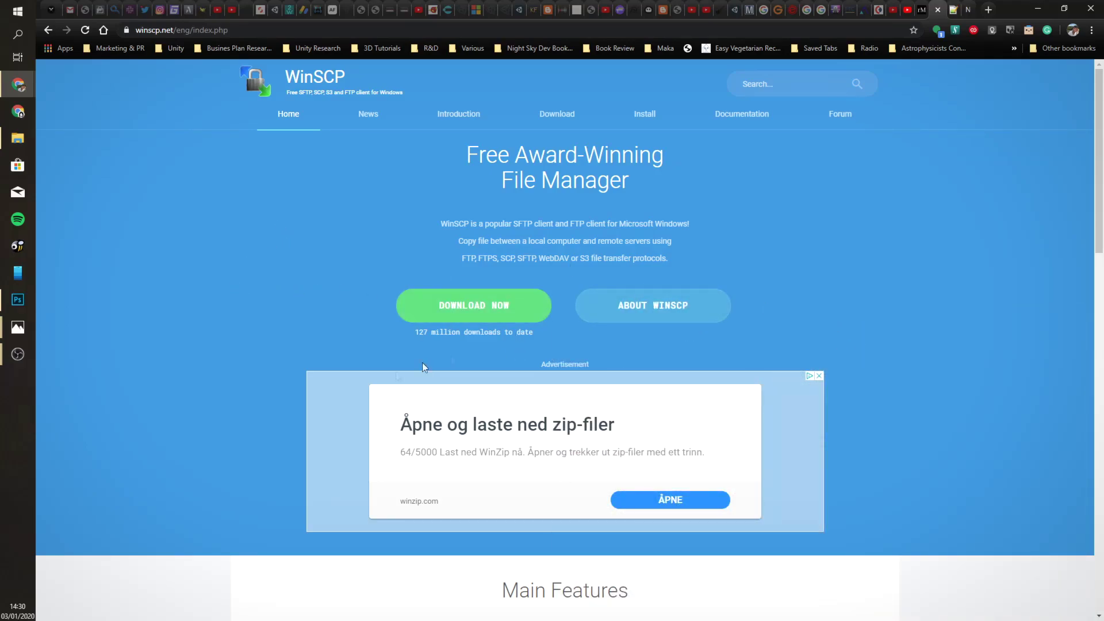
pyautogui.click(498, 309)
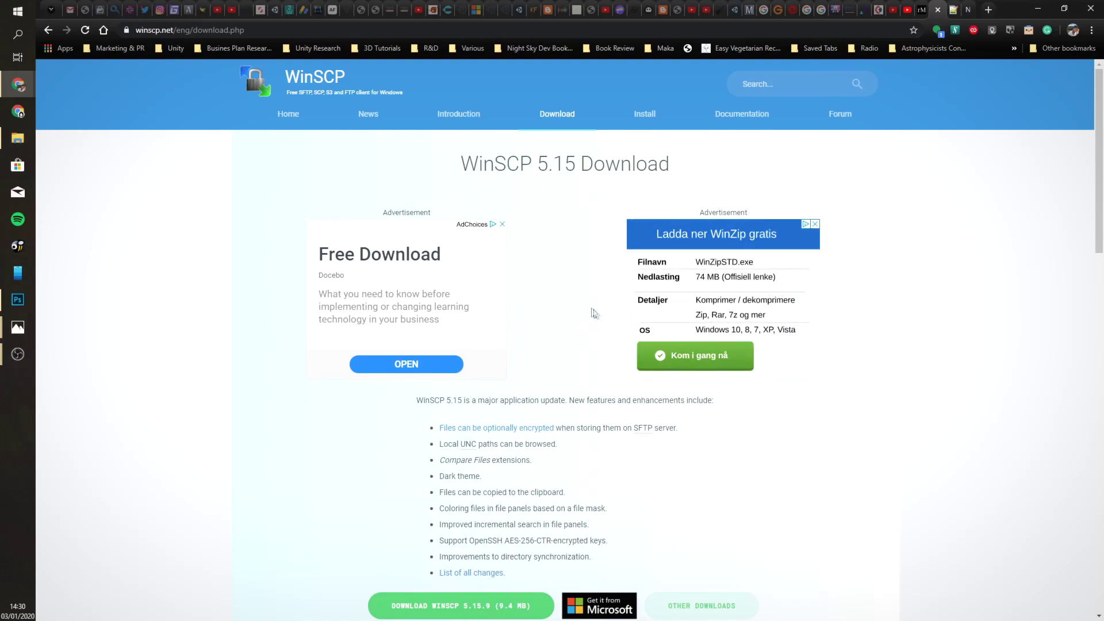
pyautogui.scroll(-2, 548, 355)
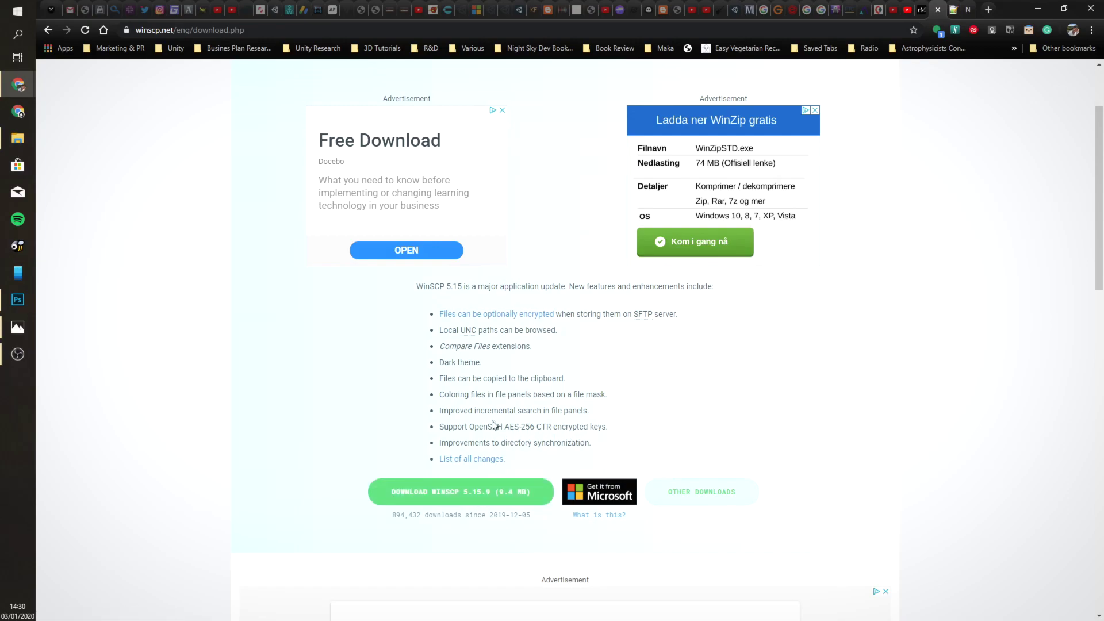
pyautogui.click(457, 493)
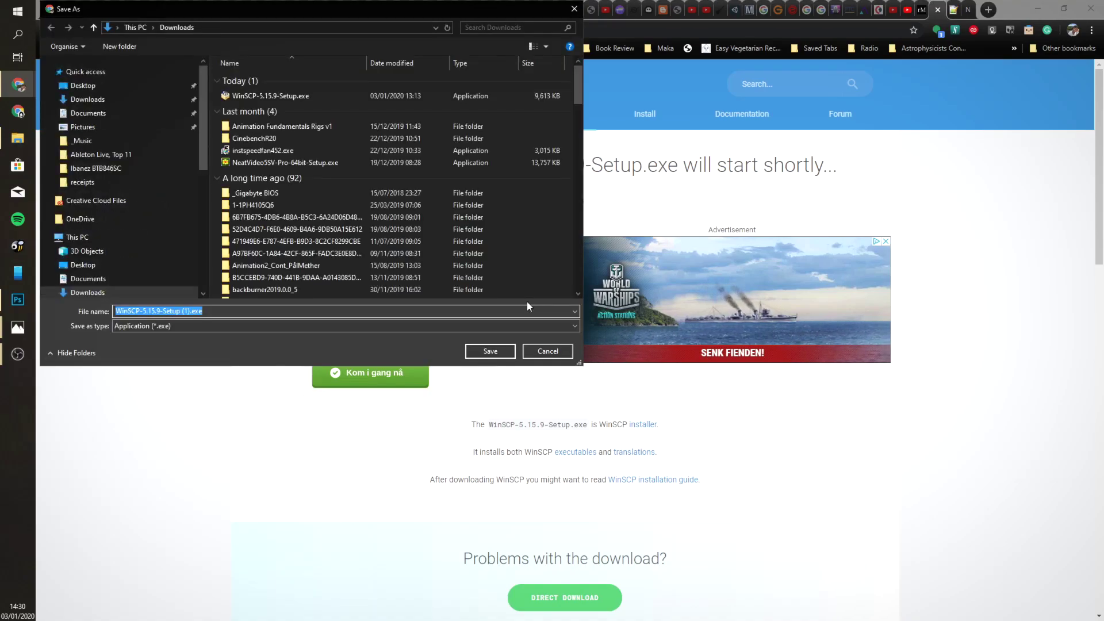
pyautogui.moveTo(397, 12); pyautogui.dragTo(411, 41)
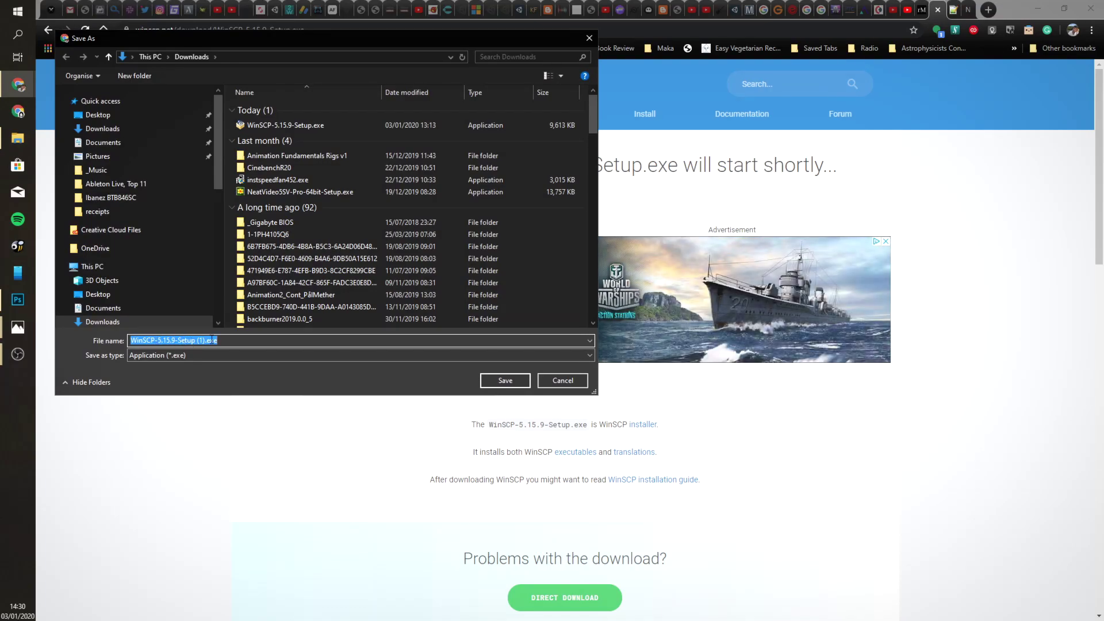
pyautogui.click(521, 381)
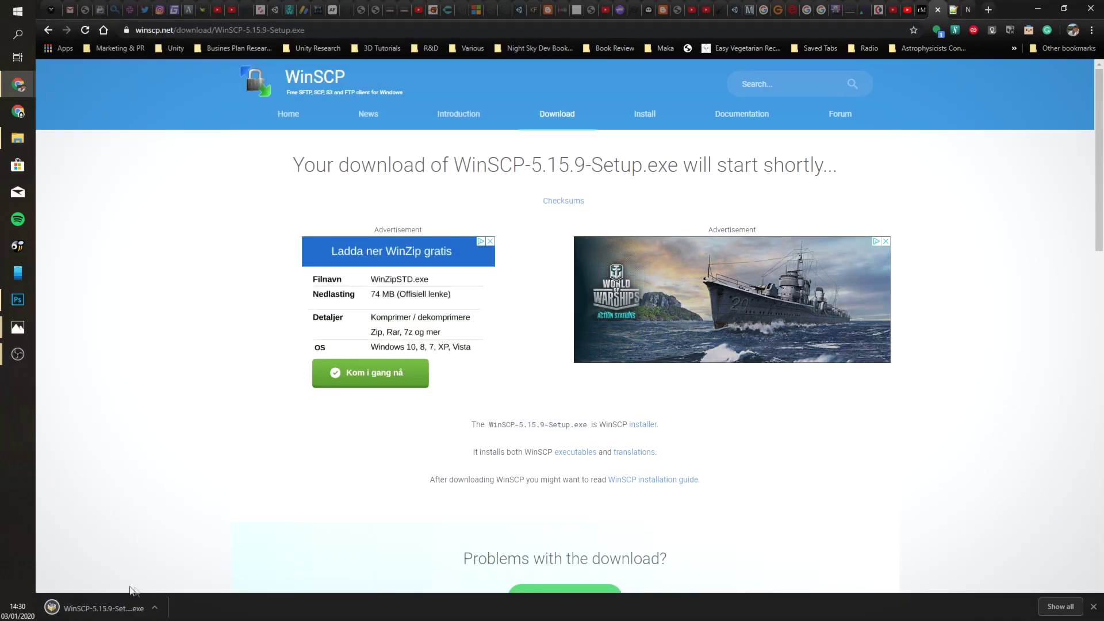
# Run the downloaded WinSCP installer, minimize the browser and move the setup window to a clear area of the desktop.
pyautogui.click(104, 610)
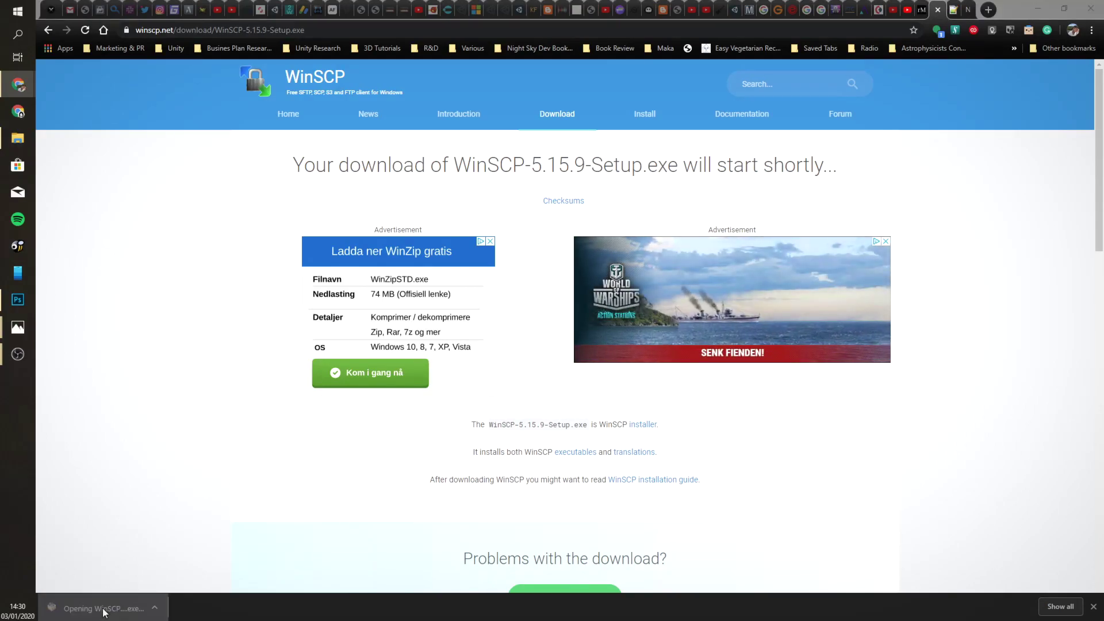
pyautogui.moveTo(598, 270); pyautogui.dragTo(548, 219)
pyautogui.click(1042, 10)
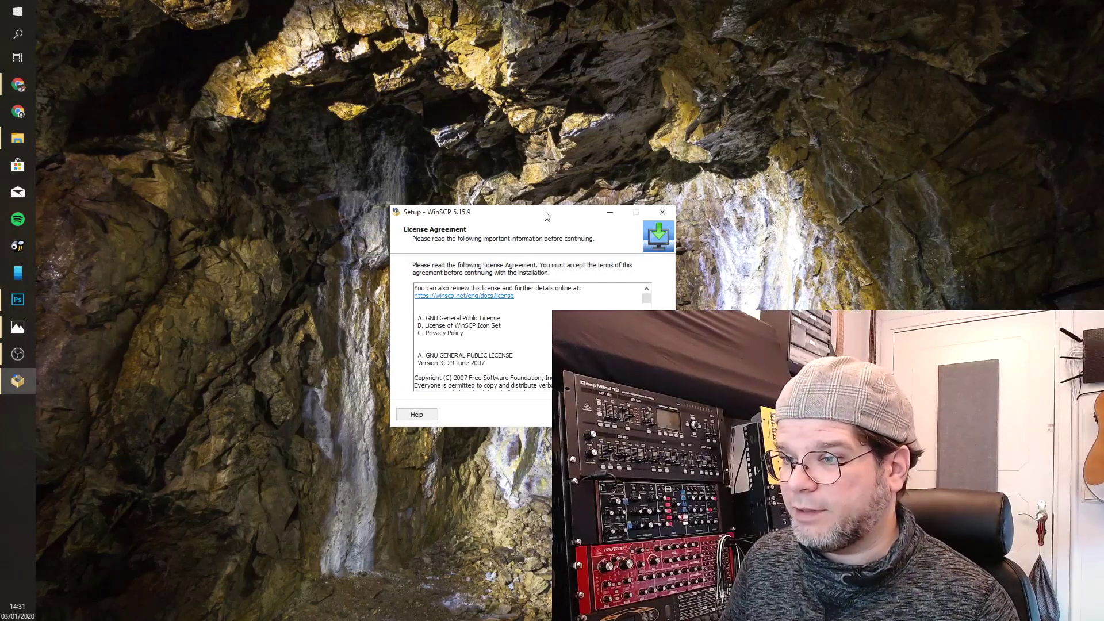
pyautogui.moveTo(546, 216); pyautogui.dragTo(376, 187)
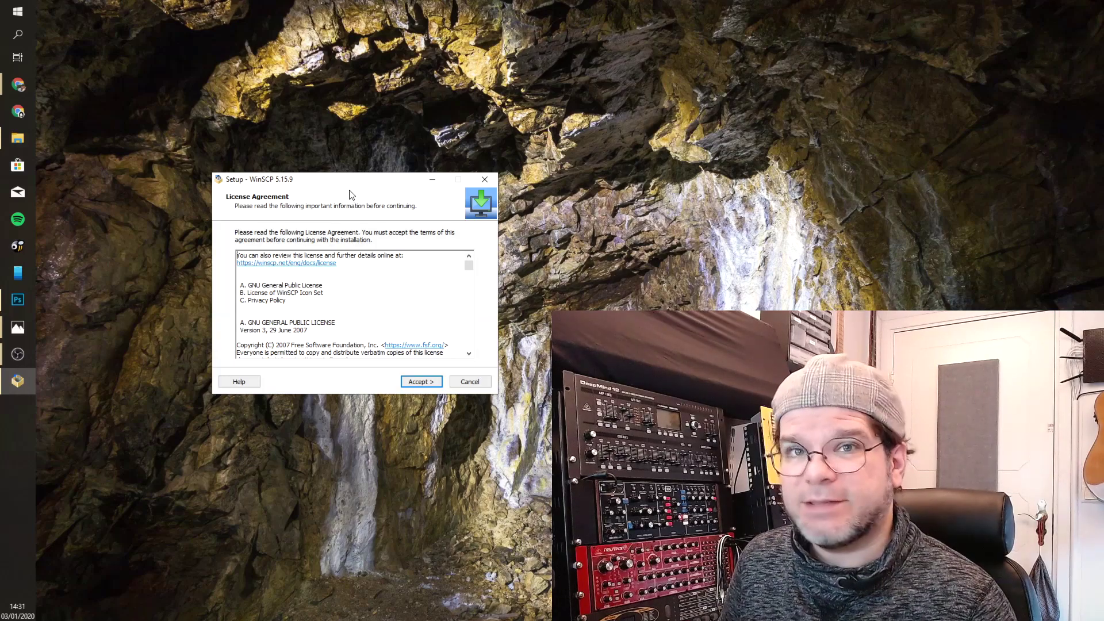
pyautogui.moveTo(346, 183); pyautogui.dragTo(353, 174)
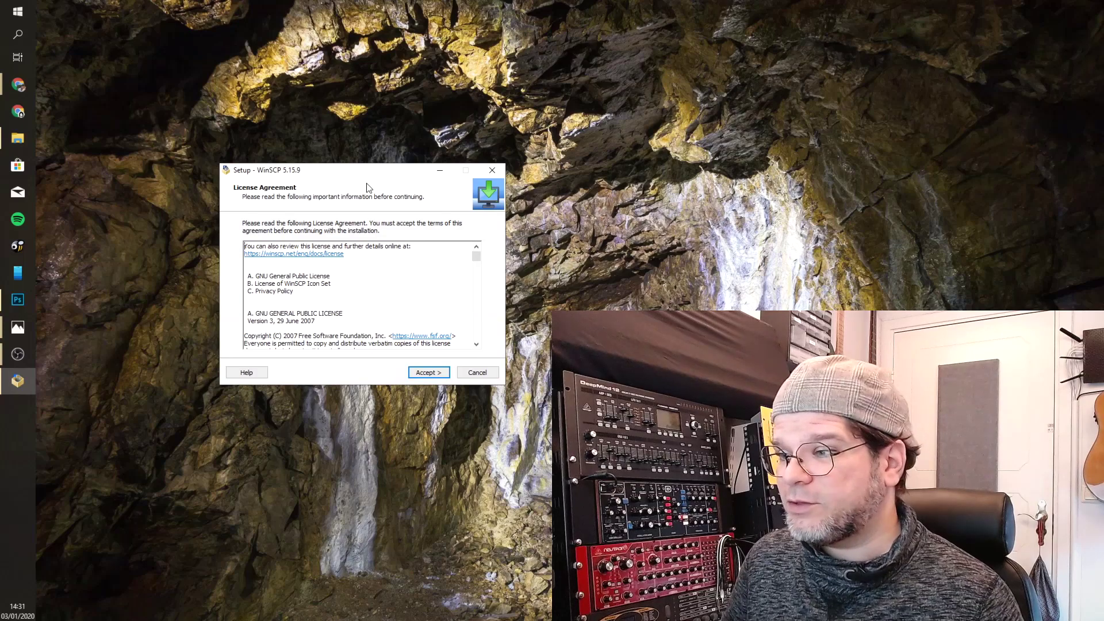
# Accept the WinSCP license, choose the custom upgrade or new installation, proceed to component selection, and exit setup without installing.
pyautogui.click(427, 374)
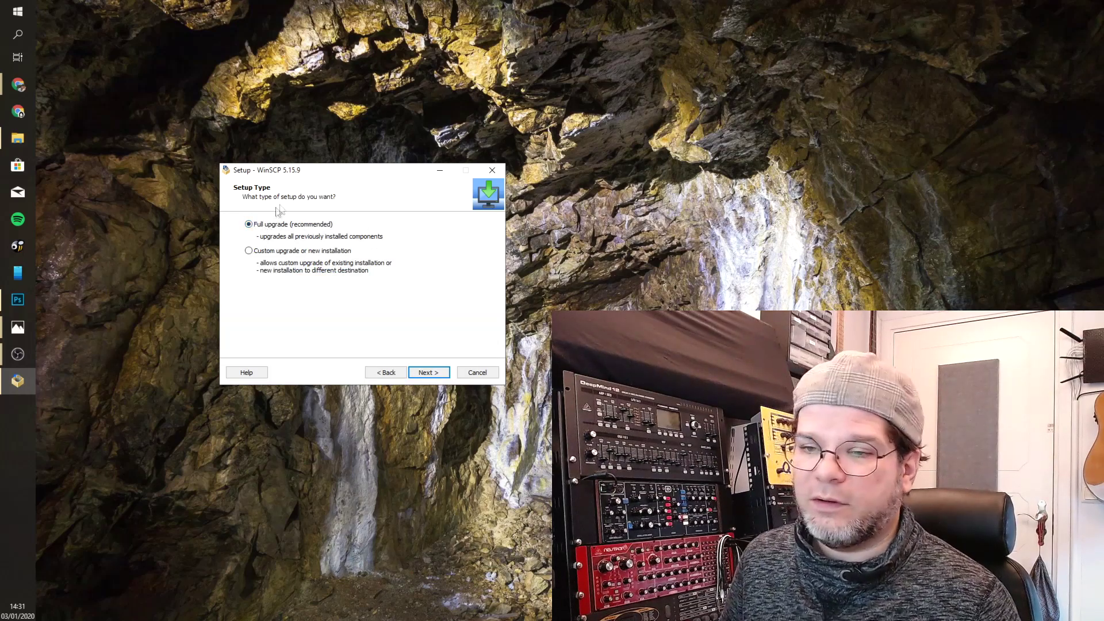
pyautogui.click(315, 253)
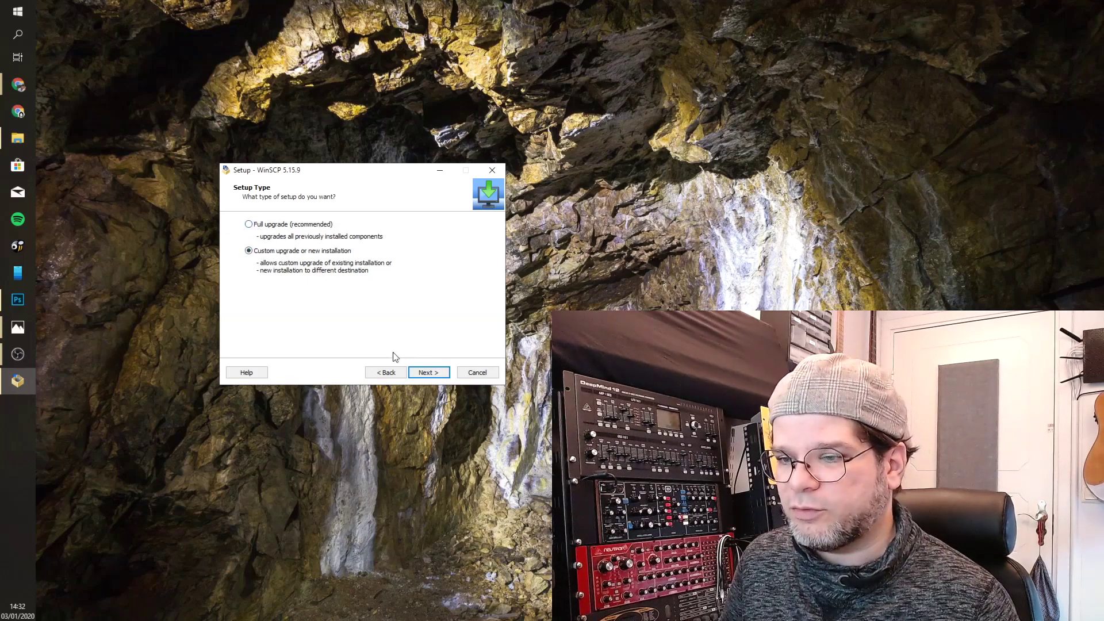
pyautogui.click(429, 372)
pyautogui.click(428, 372)
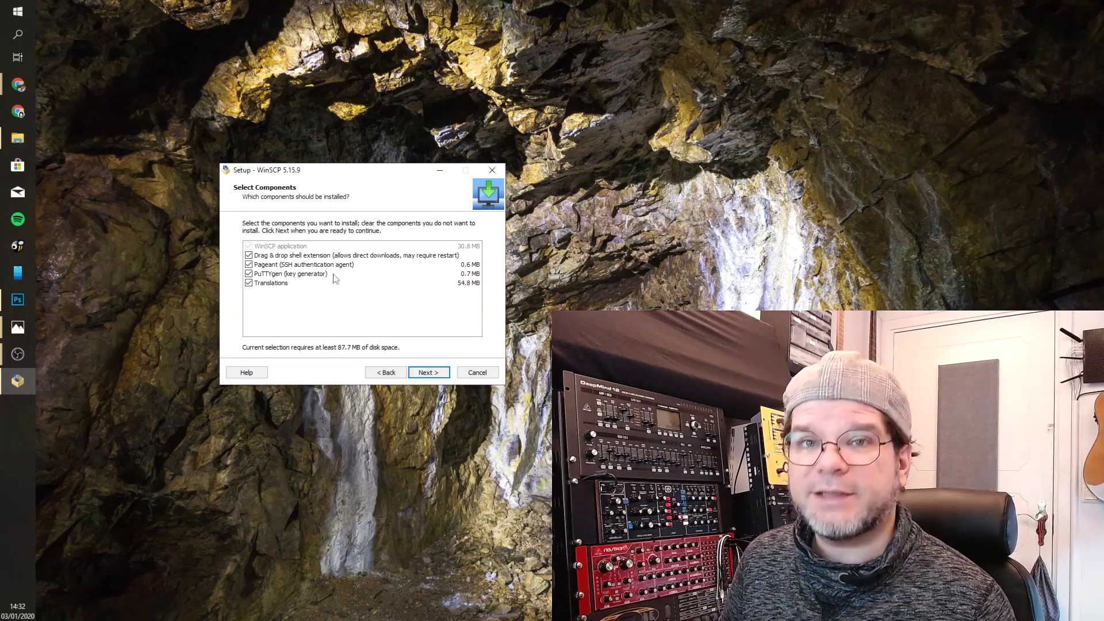
pyautogui.click(487, 375)
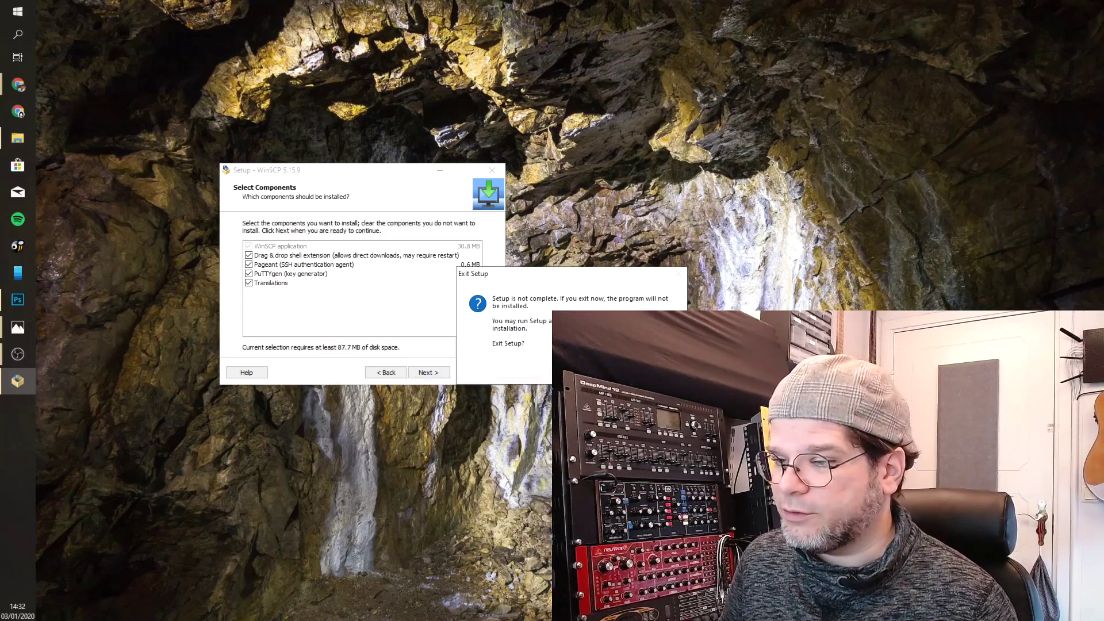
pyautogui.click(607, 371)
pyautogui.rightClick(562, 247)
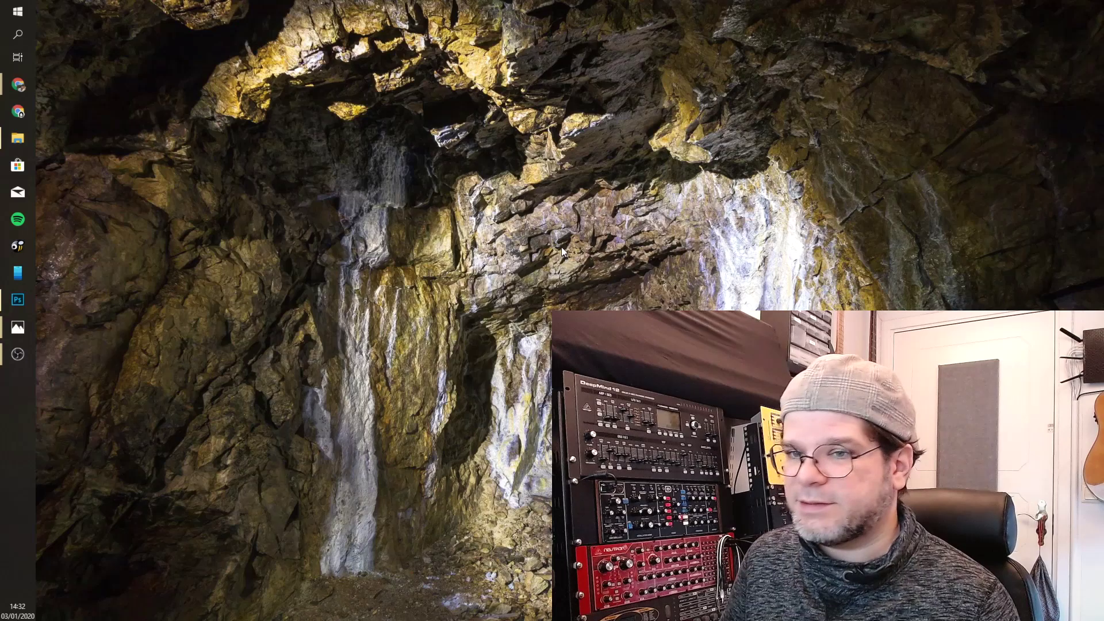
pyautogui.click(359, 248)
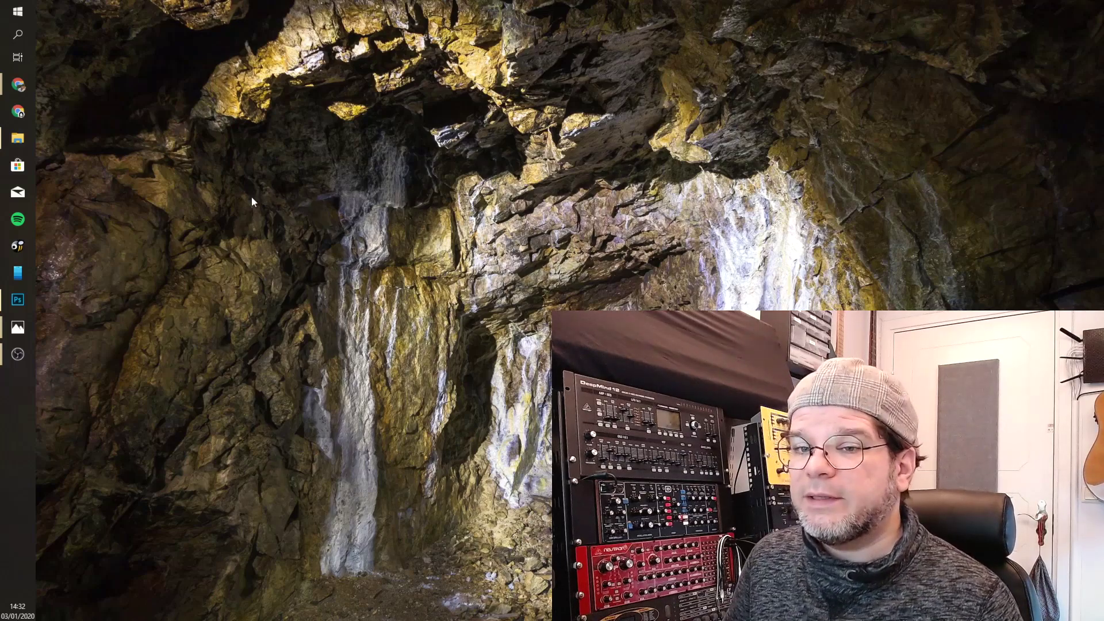
# Switch back to the Chrome browser and open the Notepad++ 7.8.2 release page from the Notepad++ downloads list.
pyautogui.moveTo(19, 86)
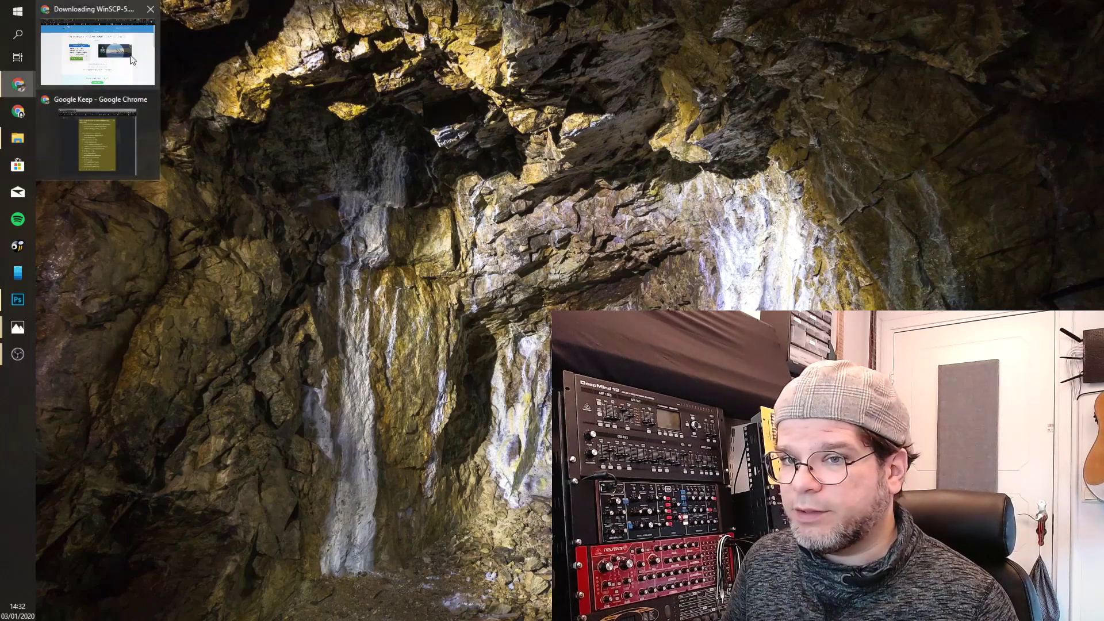
pyautogui.click(132, 59)
pyautogui.click(954, 9)
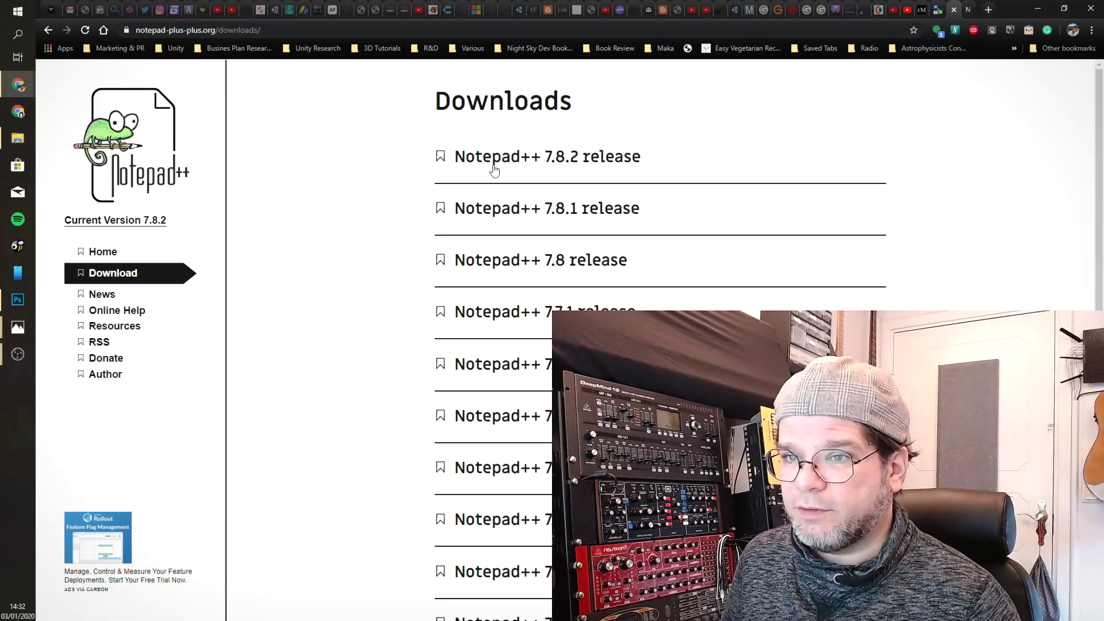
pyautogui.click(544, 162)
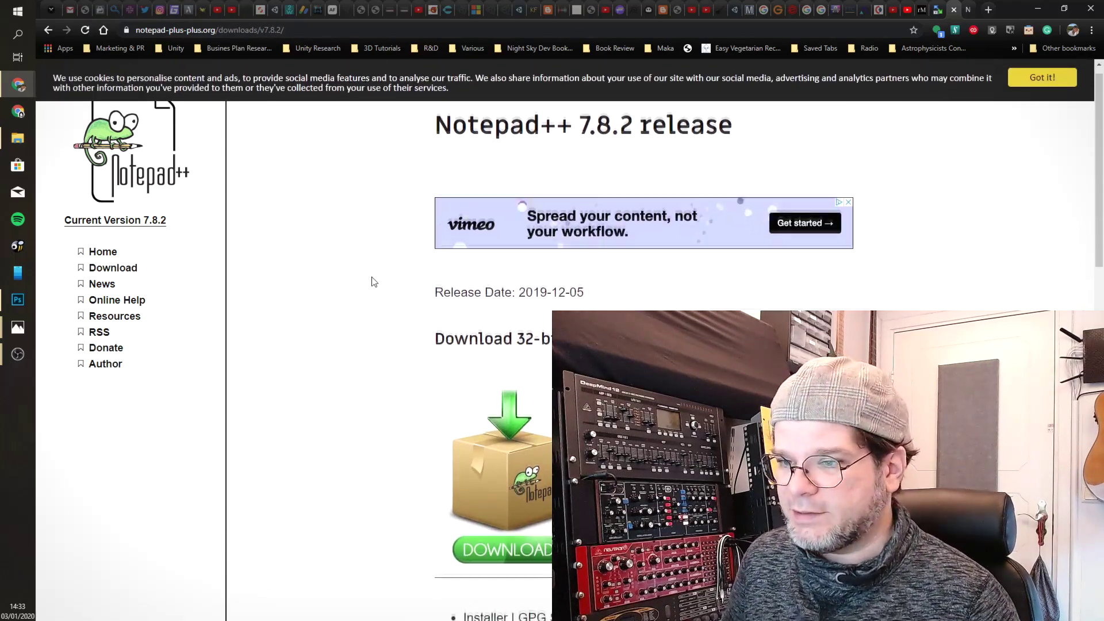
# Download the 64-bit Notepad++ installer npp.7.8.2.Installer.x64.exe and save it in the Downloads folder.
pyautogui.scroll(-5, 370, 282)
pyautogui.scroll(-2, 403, 351)
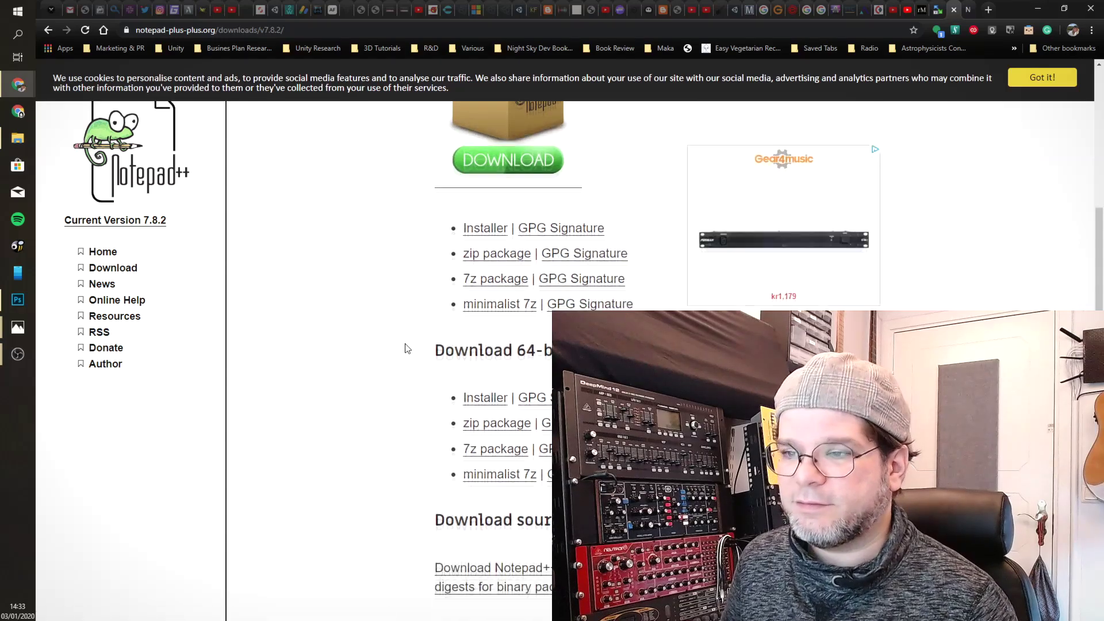
pyautogui.scroll(1, 385, 332)
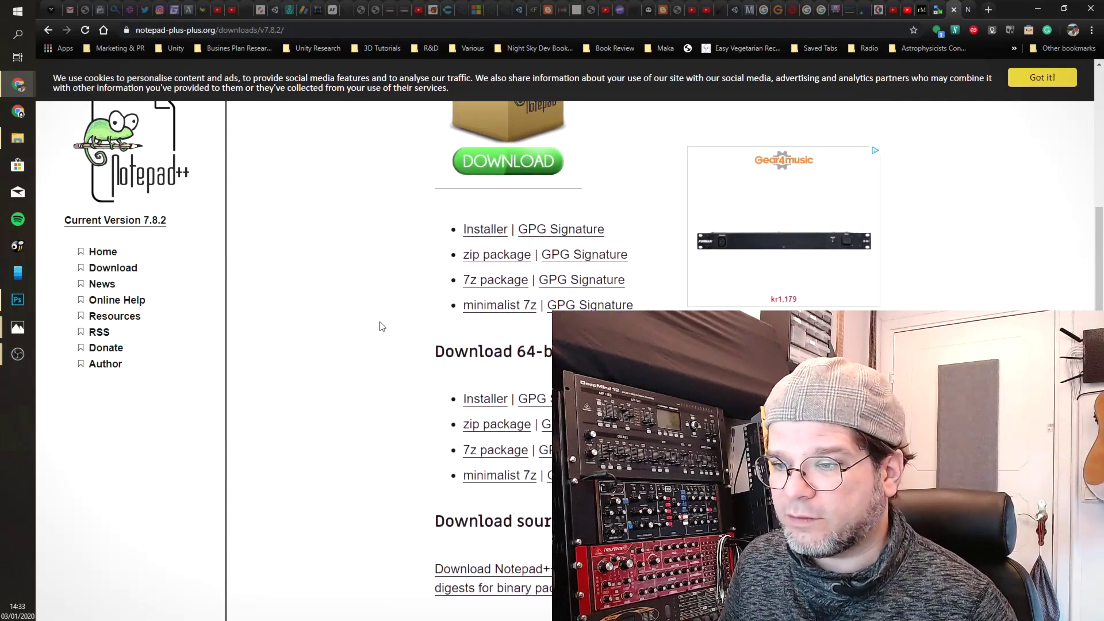
pyautogui.scroll(3, 377, 354)
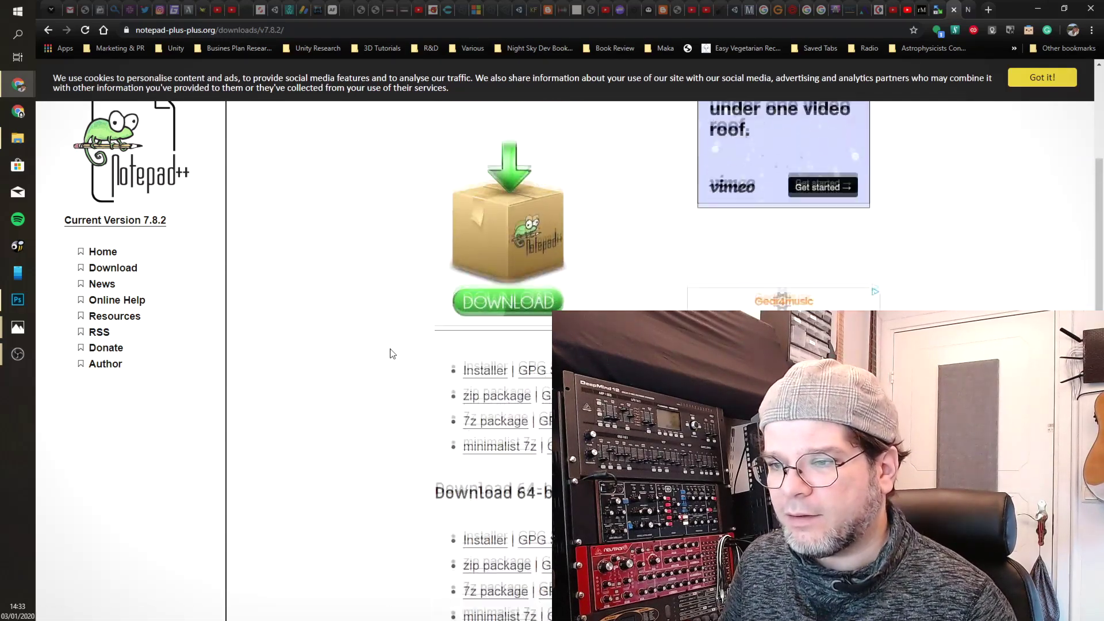
pyautogui.scroll(-3, 356, 391)
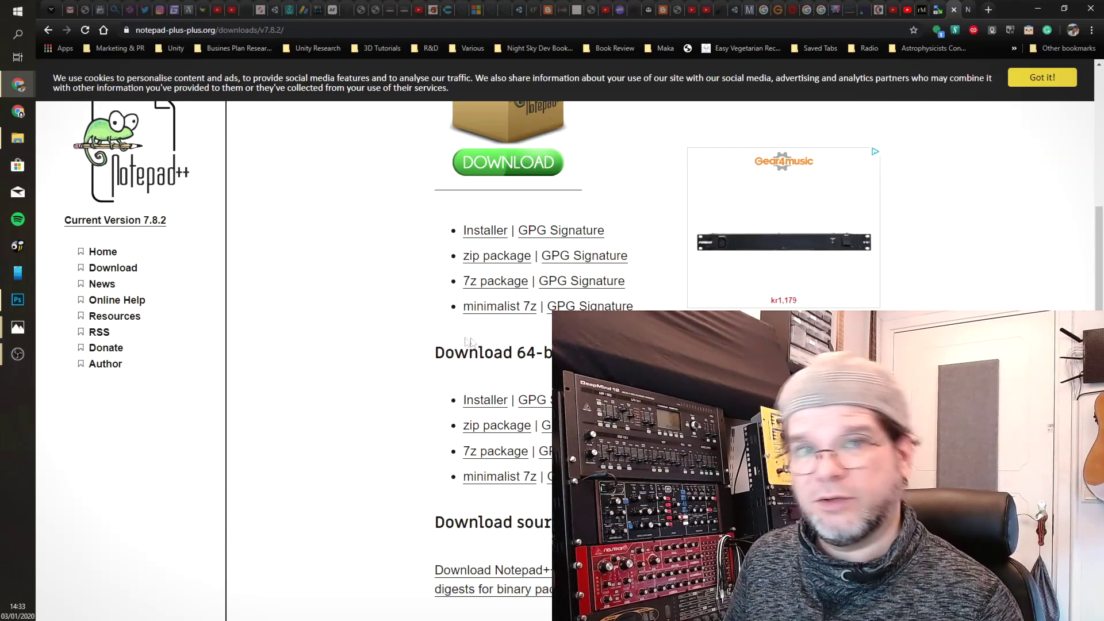
pyautogui.scroll(-1, 438, 347)
pyautogui.scroll(1, 414, 336)
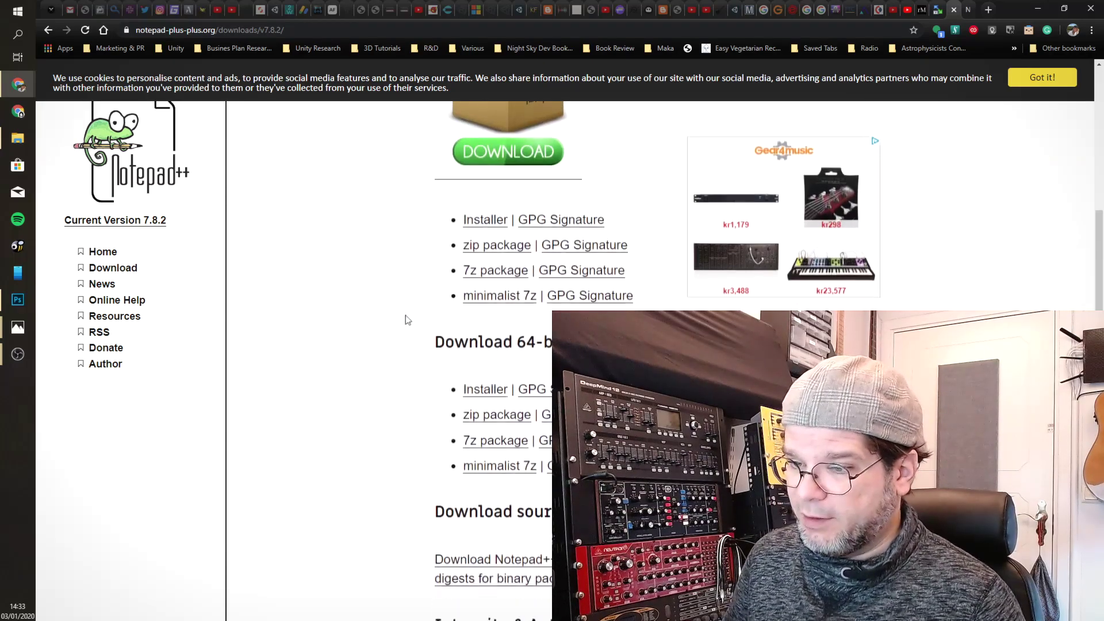
pyautogui.click(479, 401)
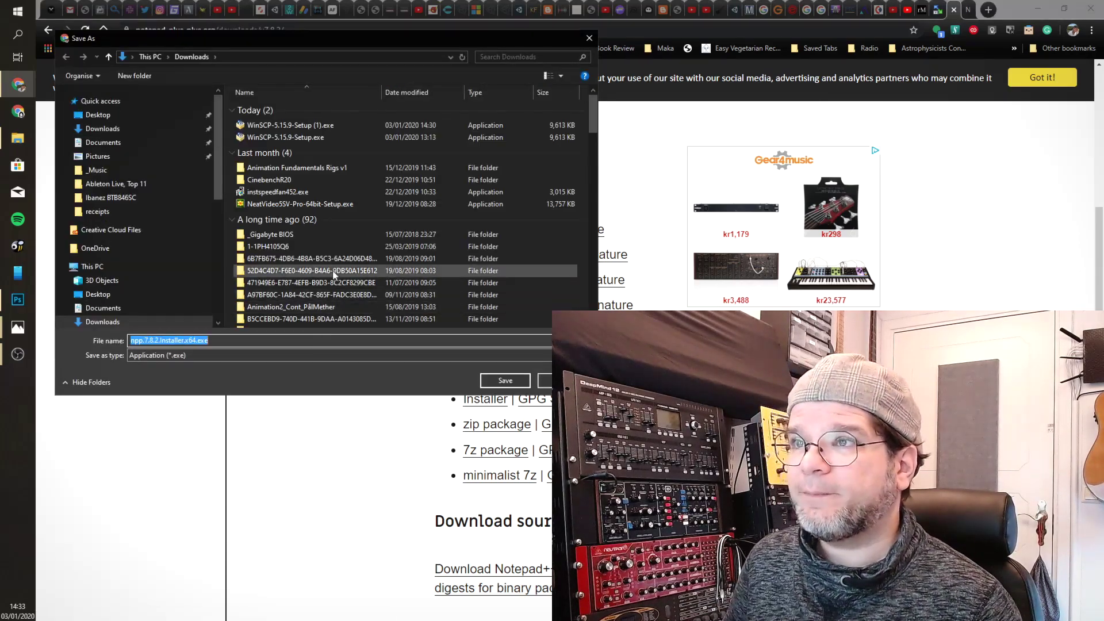
pyautogui.click(505, 382)
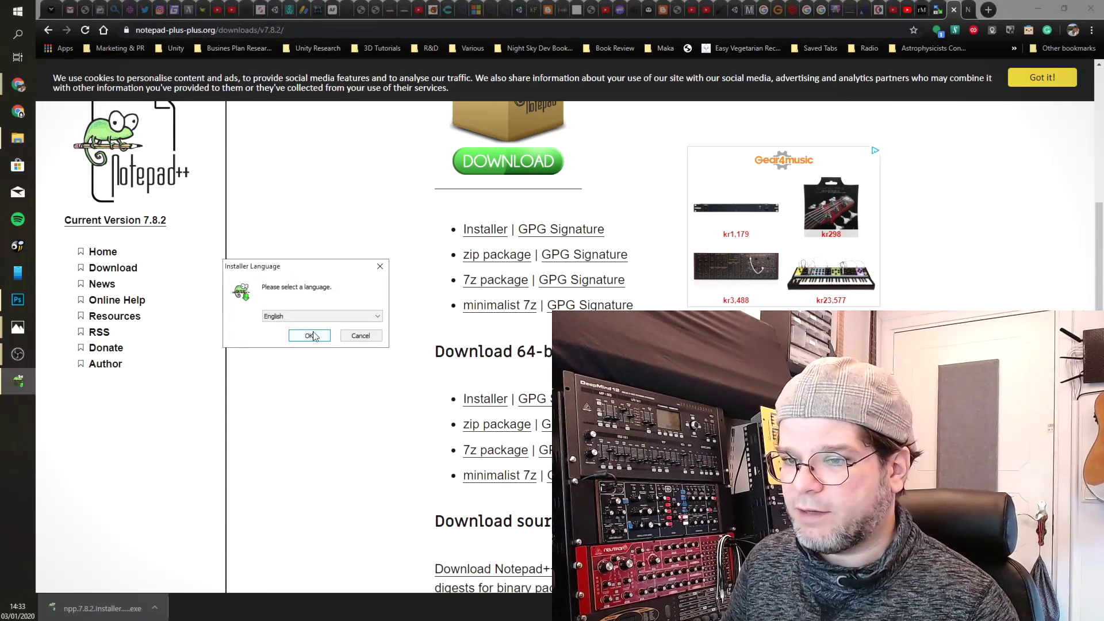
# Go through the first Notepad++ setup pages in English, keeping C:\Program Files\Notepad++ as the destination folder.
pyautogui.click(310, 336)
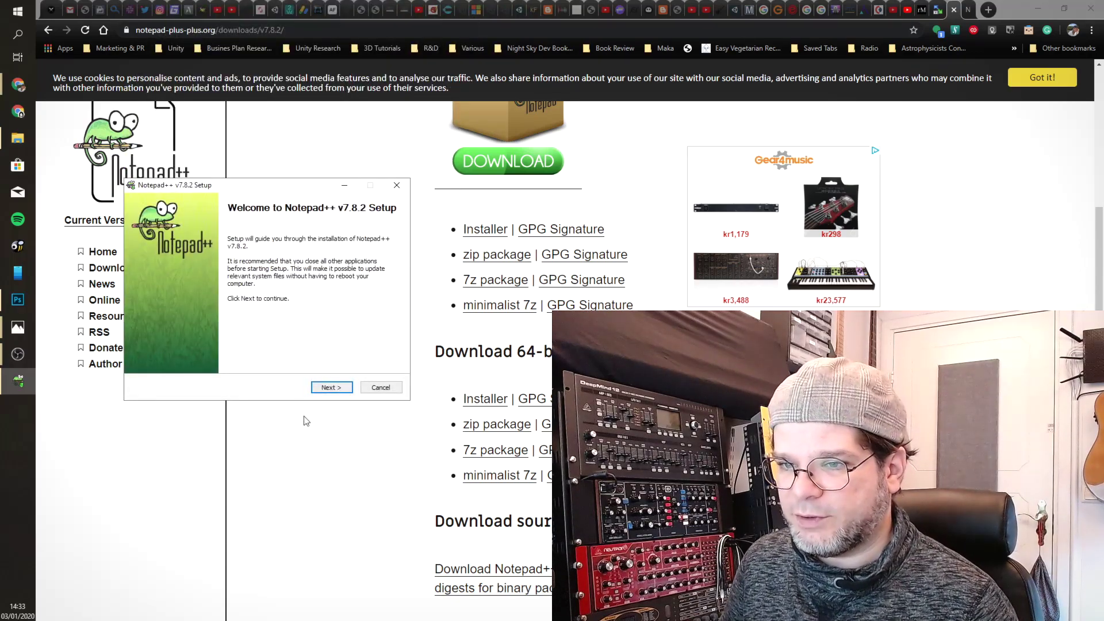
pyautogui.click(332, 388)
pyautogui.click(331, 388)
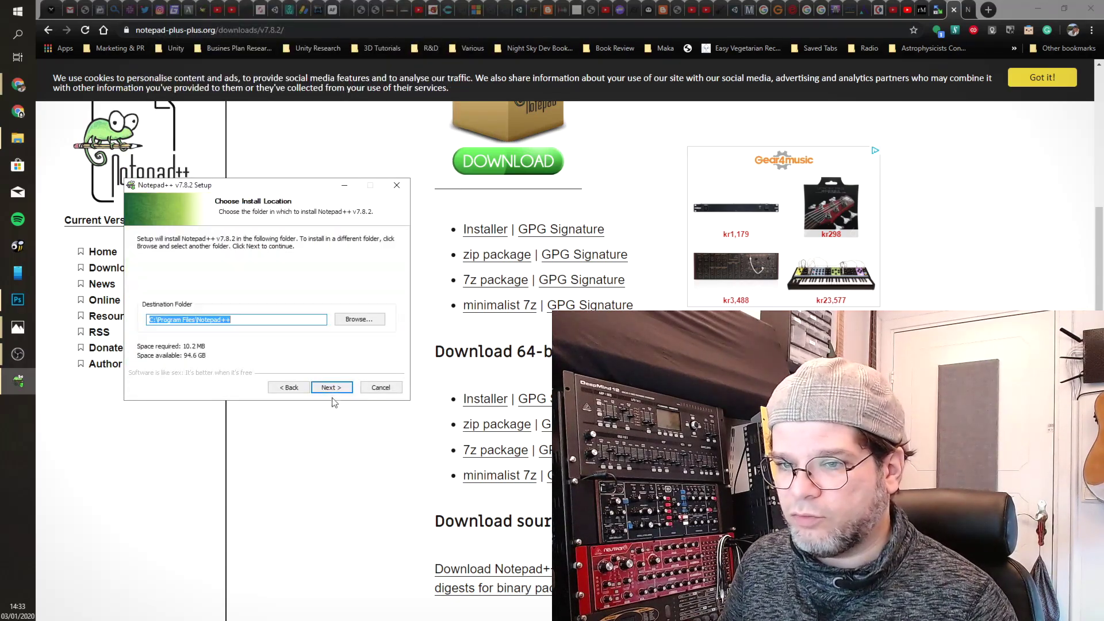
pyautogui.click(331, 387)
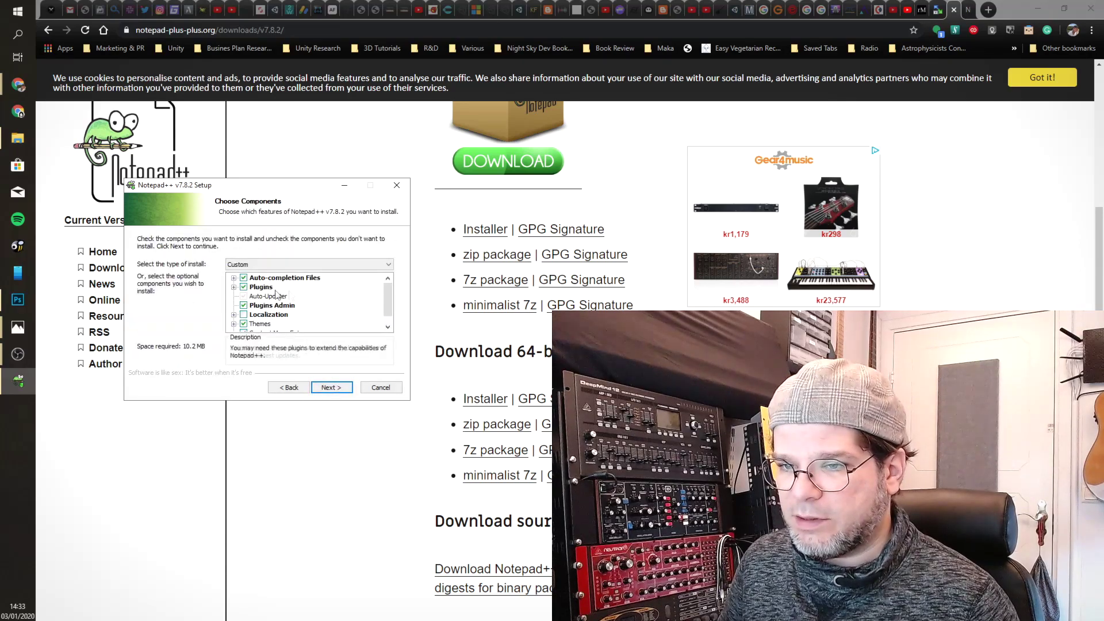
# Review the optional components including Localization, keep the default selection, and install Notepad++ without a desktop shortcut.
pyautogui.scroll(-1, 389, 301)
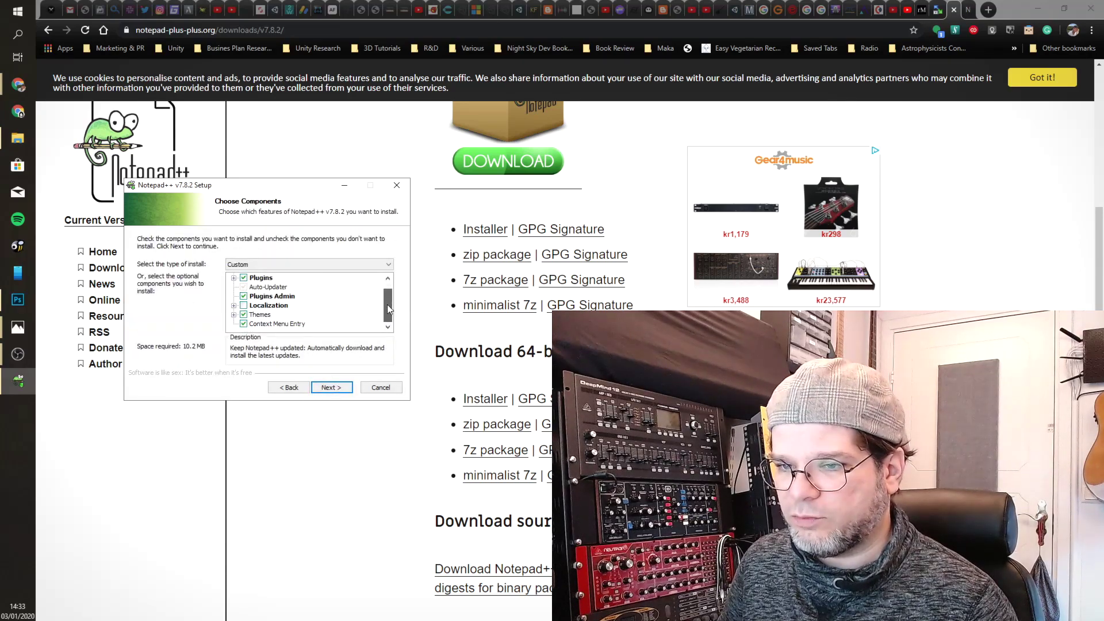
pyautogui.scroll(1, 389, 309)
pyautogui.click(234, 314)
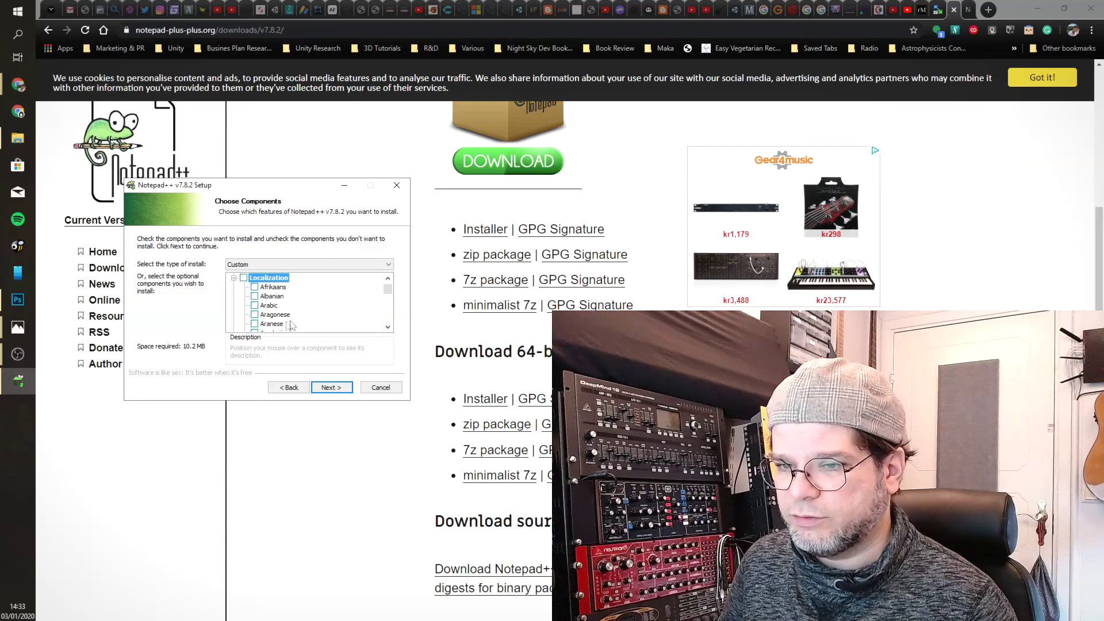
pyautogui.scroll(3, 243, 284)
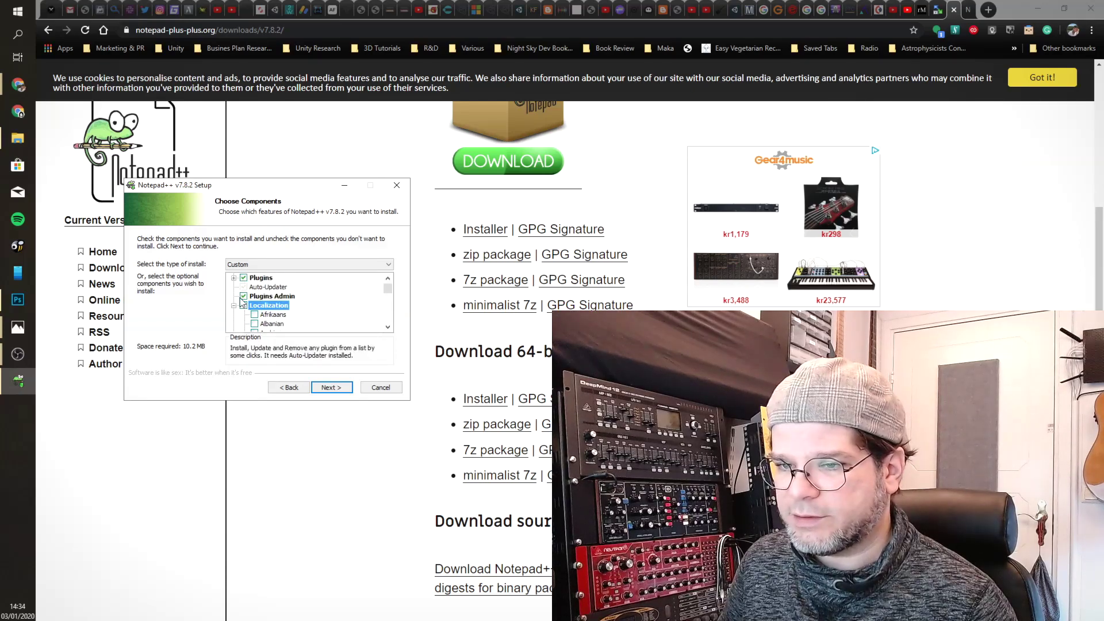
pyautogui.click(234, 305)
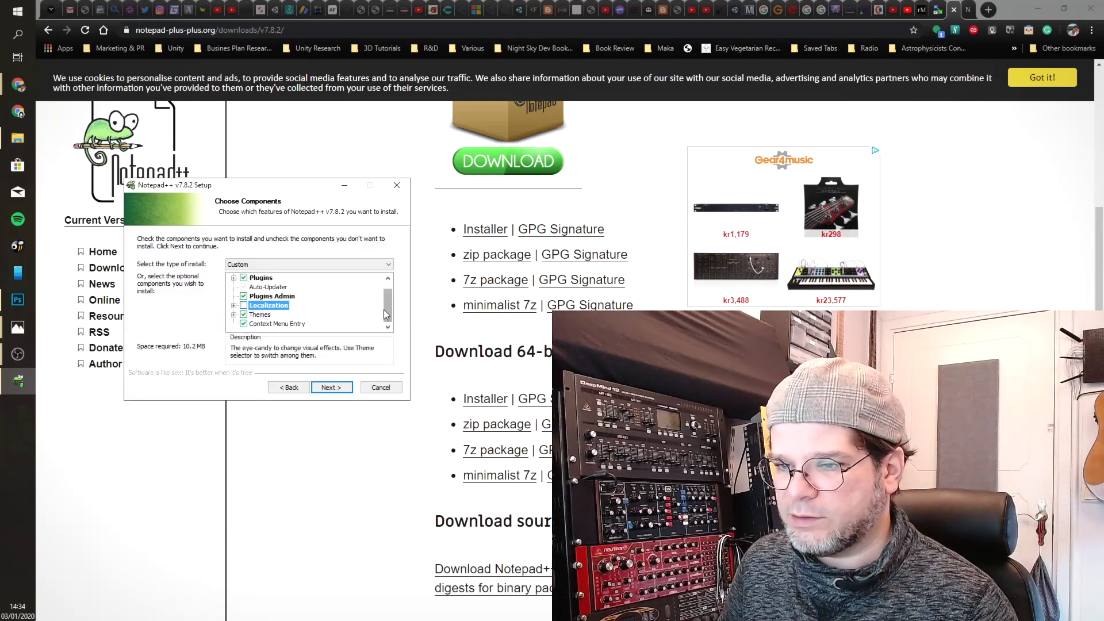
pyautogui.click(332, 388)
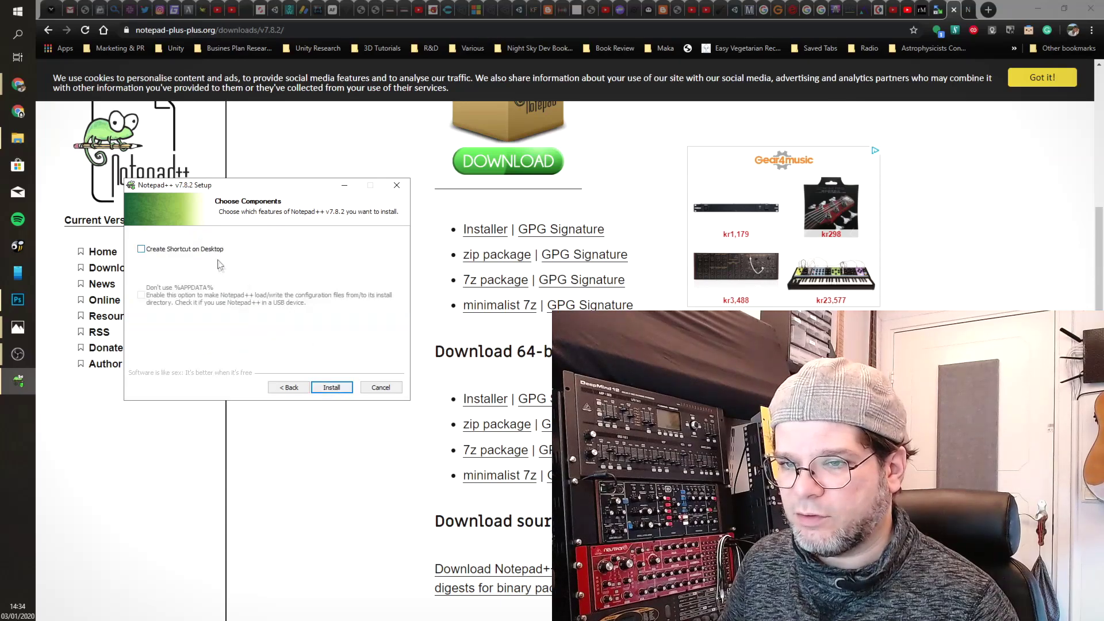
pyautogui.click(332, 387)
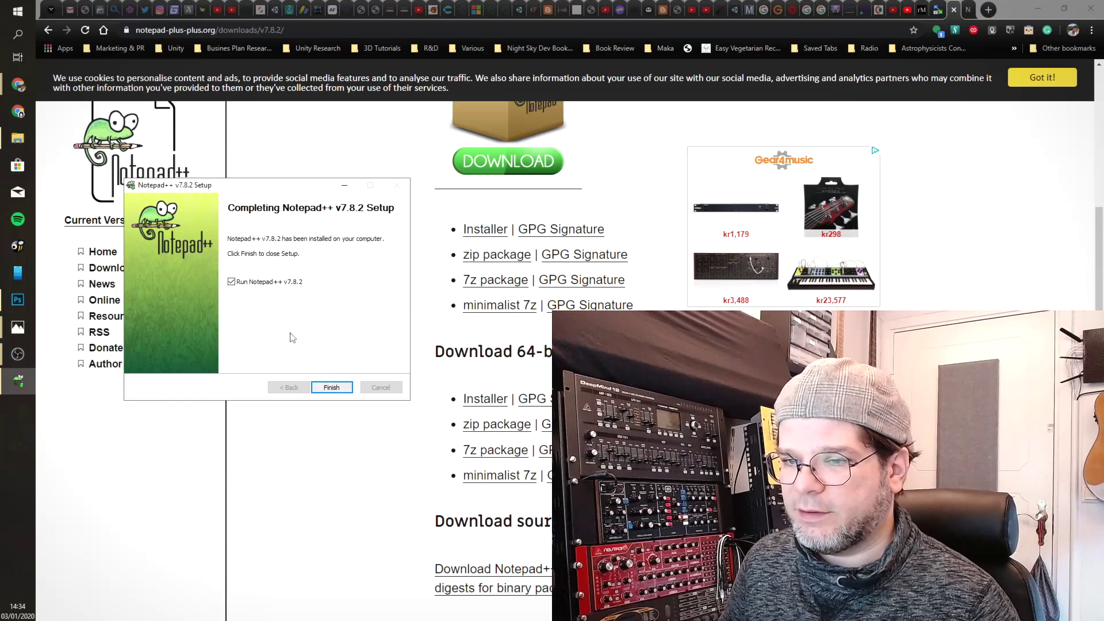
# Finish the Notepad++ v7.8.2 setup and let the program run.
pyautogui.click(331, 387)
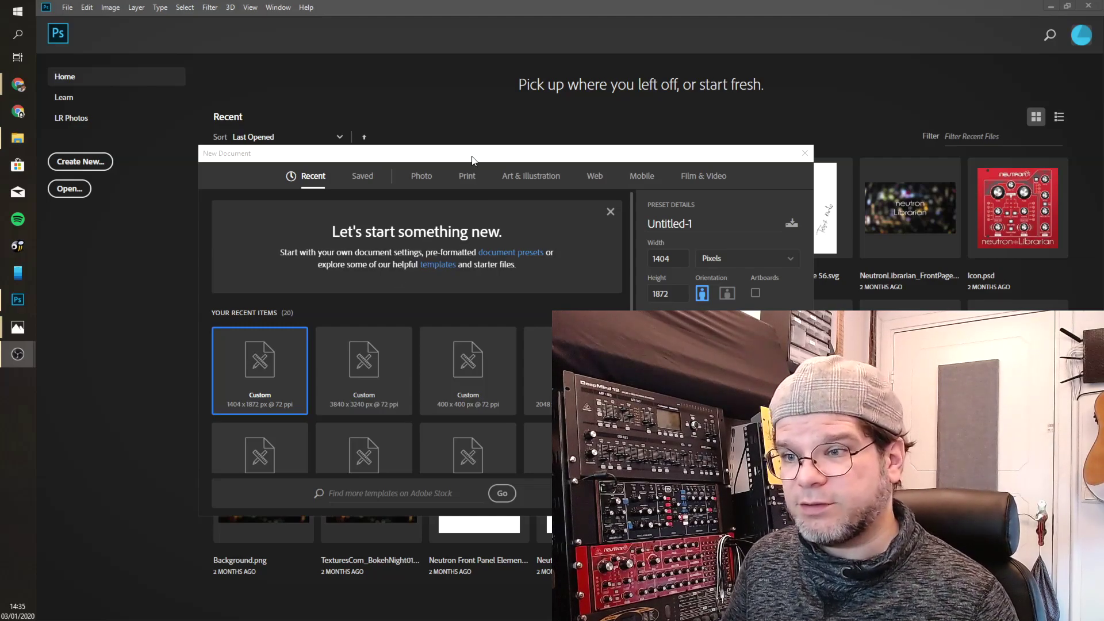
# Create a new 1404 x 1872 px portrait document at 72 ppi in Photoshop.
pyautogui.moveTo(473, 161); pyautogui.dragTo(444, 143)
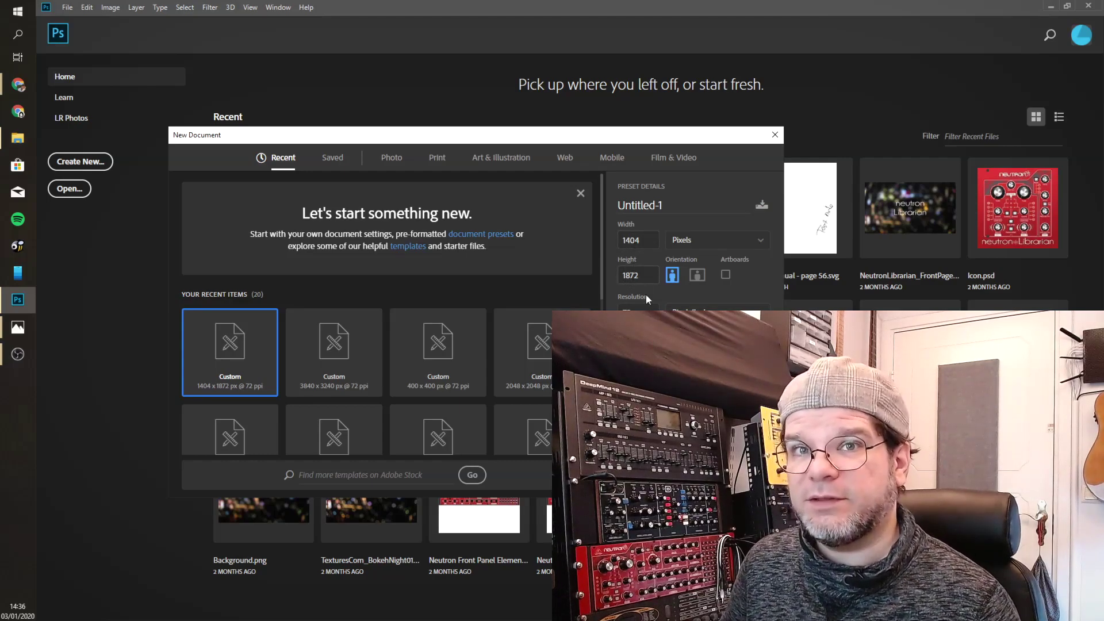
pyautogui.click(710, 477)
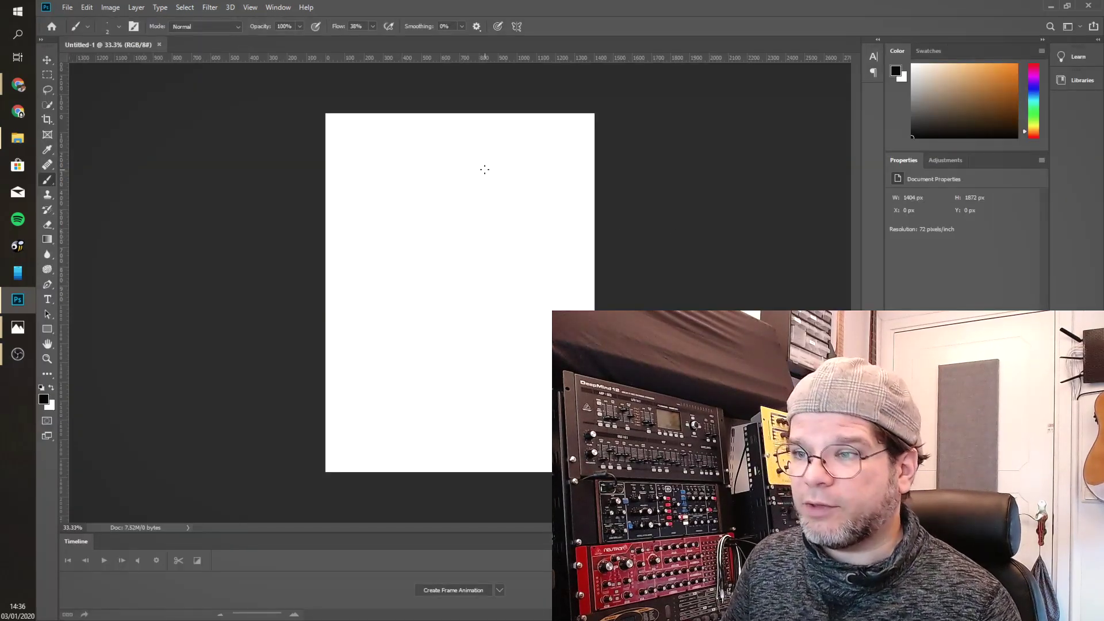
# Add a new vertical guide at 120 px to mark the page's left margin.
pyautogui.press('h')
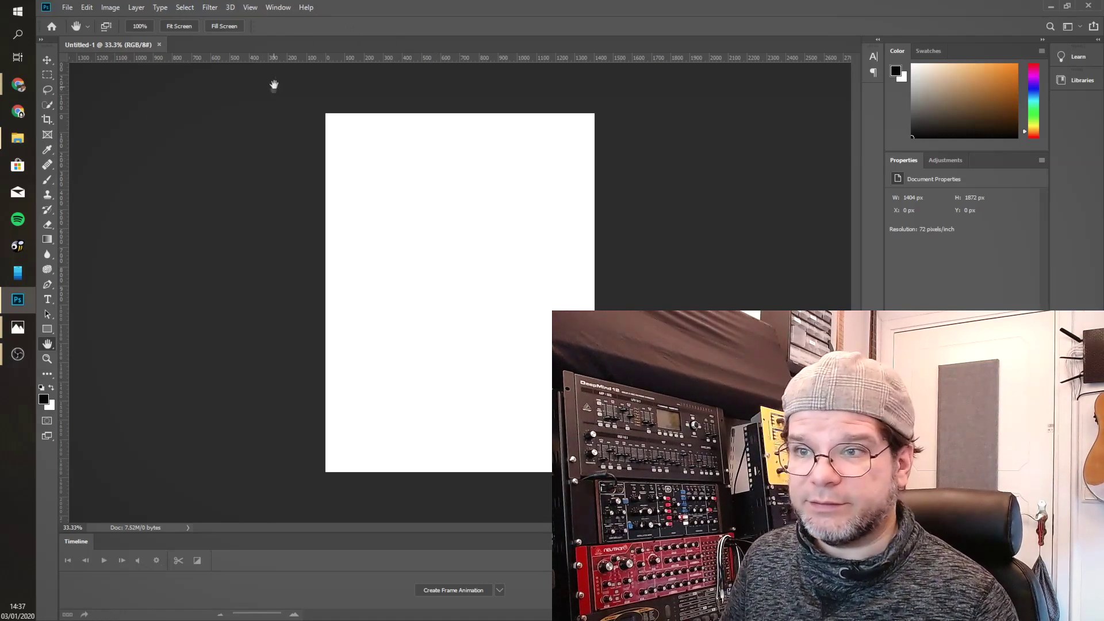
pyautogui.rightClick(362, 61)
pyautogui.click(354, 31)
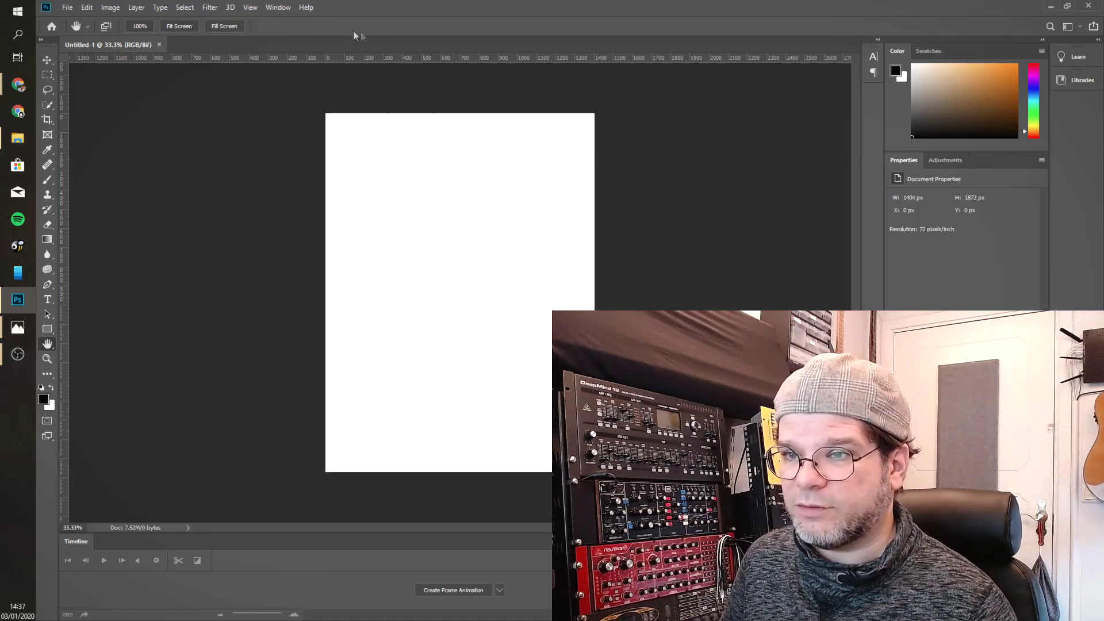
pyautogui.click(251, 8)
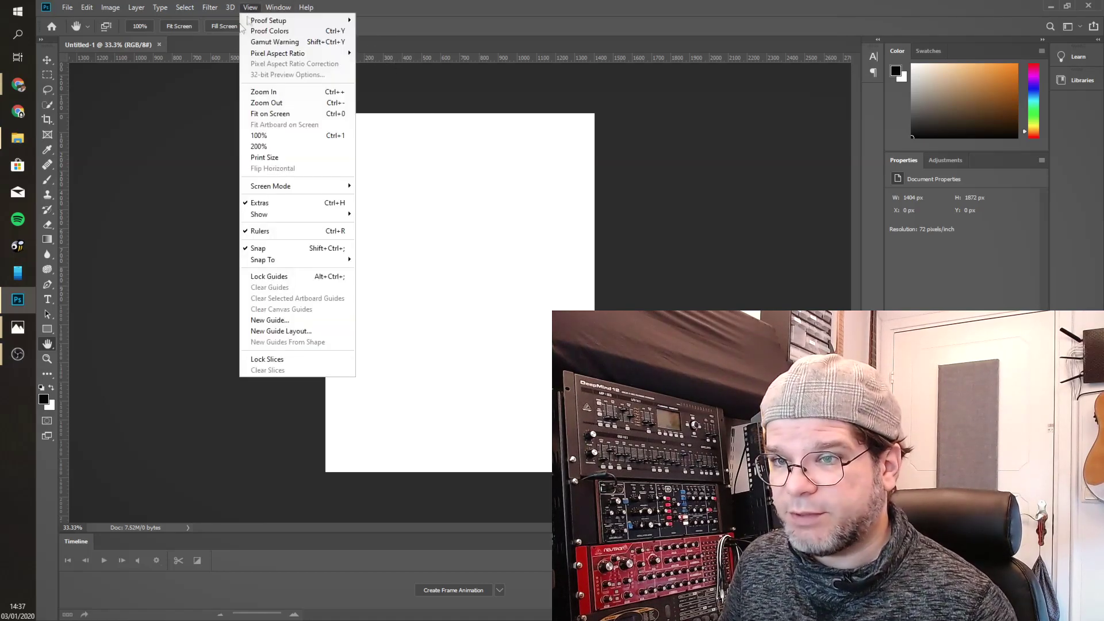
pyautogui.click(285, 331)
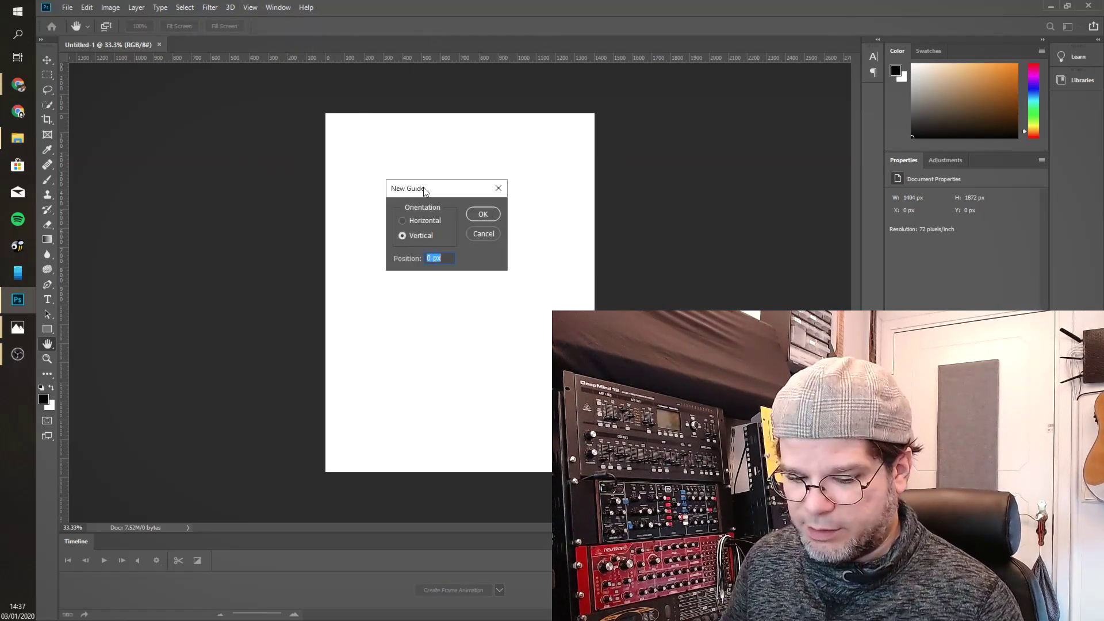
pyautogui.write('120')
pyautogui.press('Return')
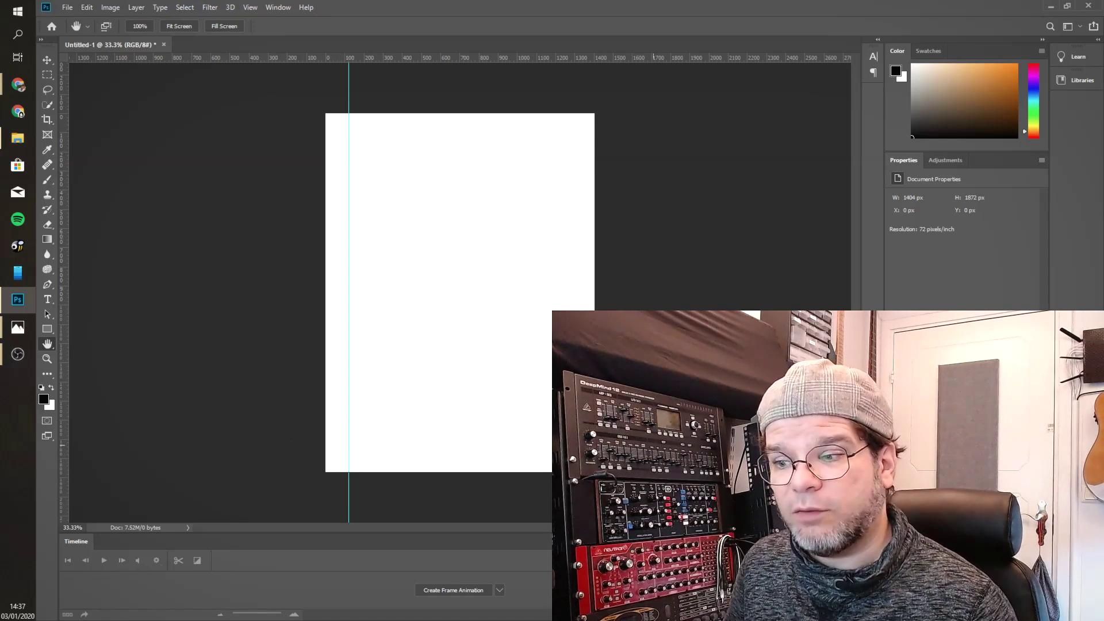
# Add a new layer named Template above the background and unlock the Background layer.
pyautogui.press('b')
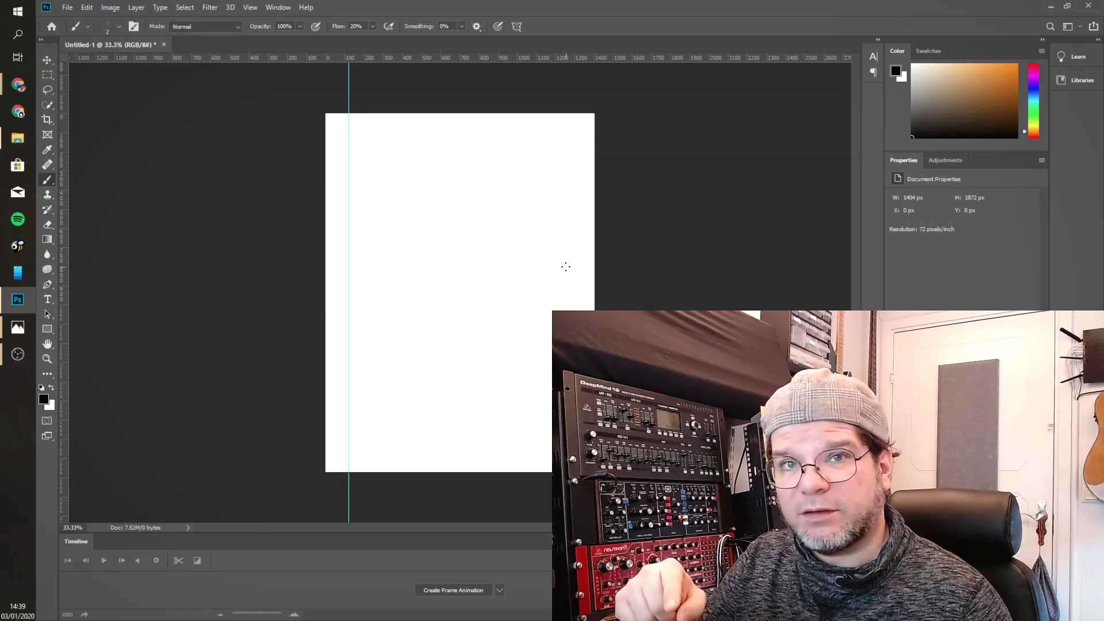
pyautogui.hotkey('shift', '1')
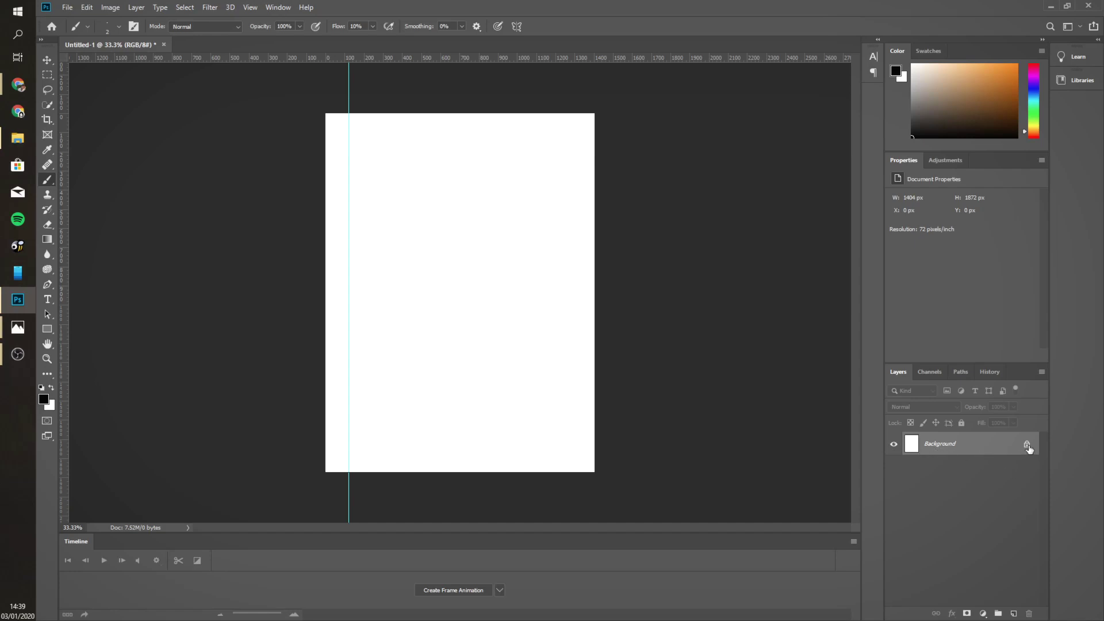
pyautogui.click(1014, 614)
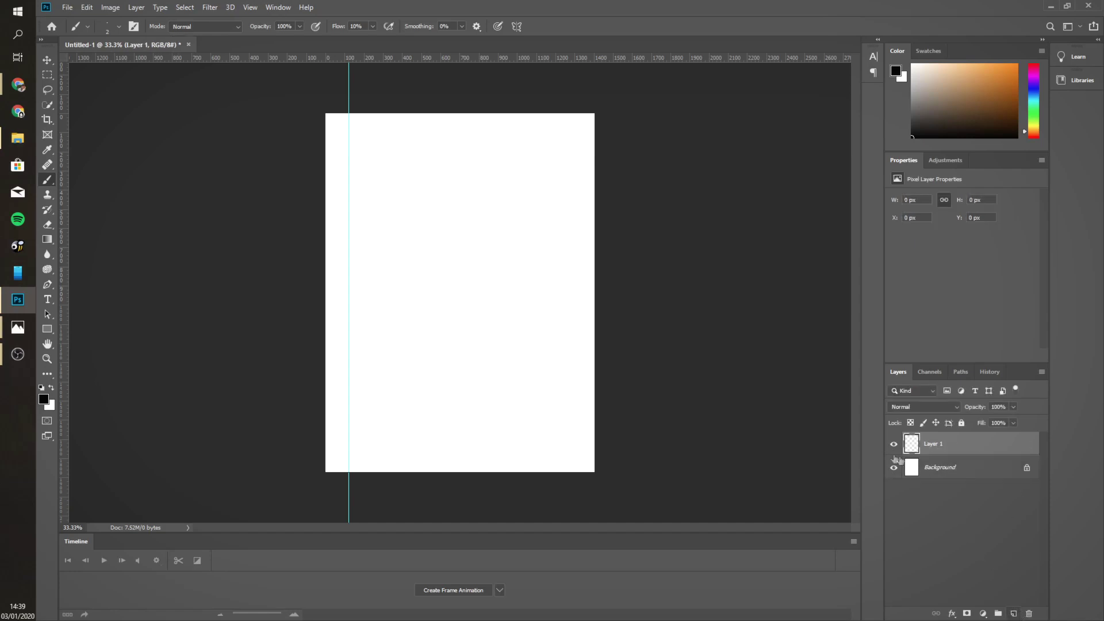
pyautogui.click(1027, 467)
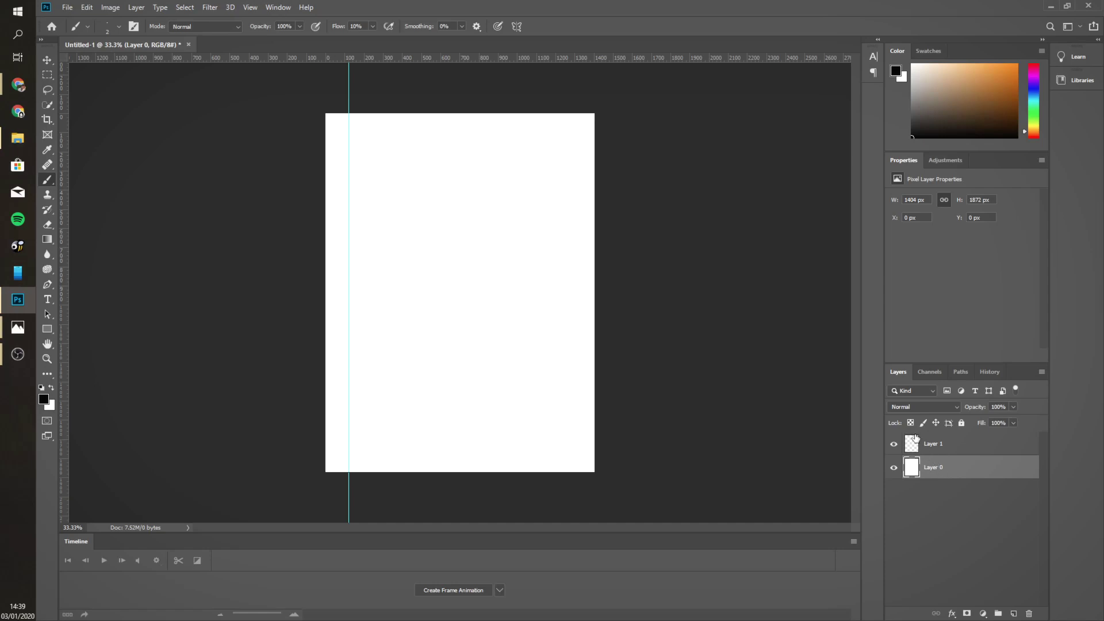
pyautogui.click(945, 447)
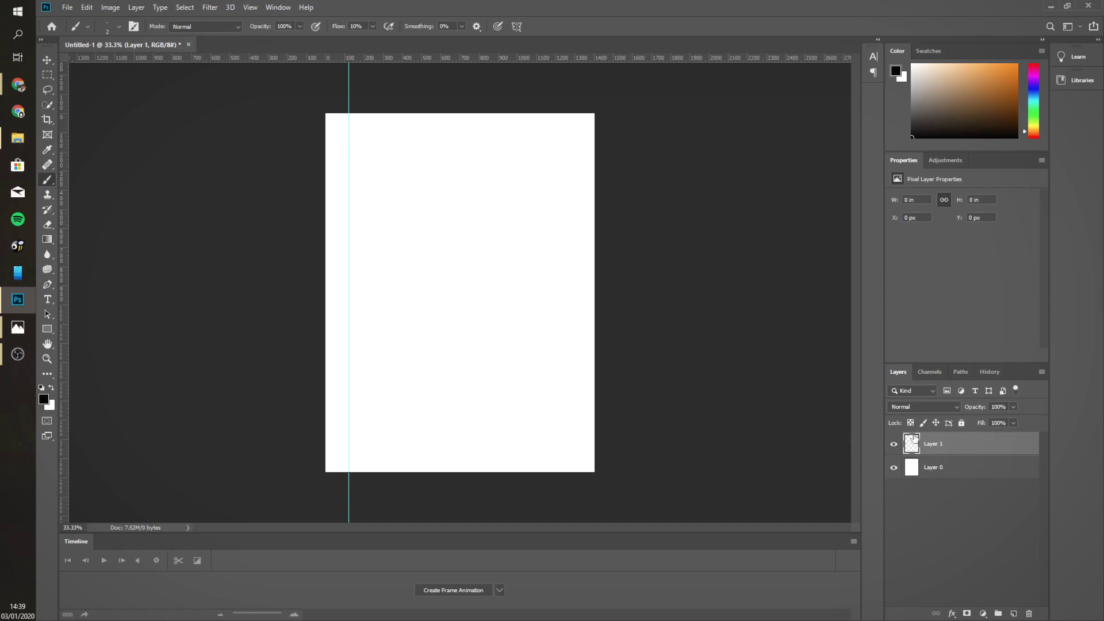
pyautogui.doubleClick(934, 446)
pyautogui.write('L')
pyautogui.write('emplate')
pyautogui.press('Return')
# Draw a full-height vertical line along the guide with a 1 px brush and clear the guides.
pyautogui.rightClick(365, 139)
pyautogui.moveTo(429, 157); pyautogui.dragTo(424, 157)
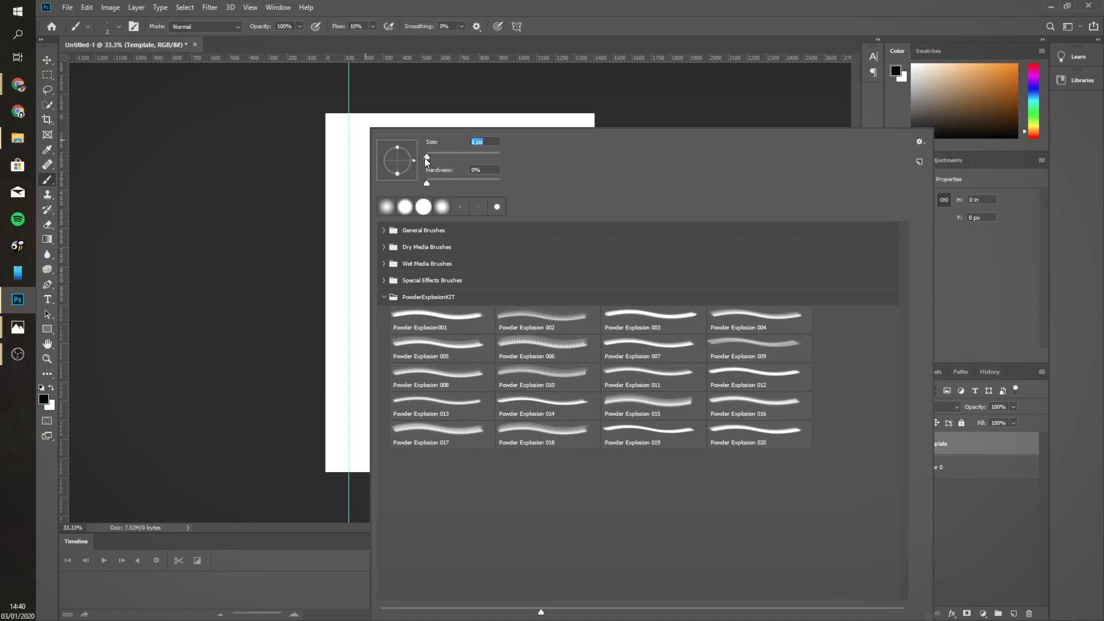
pyautogui.click(609, 91)
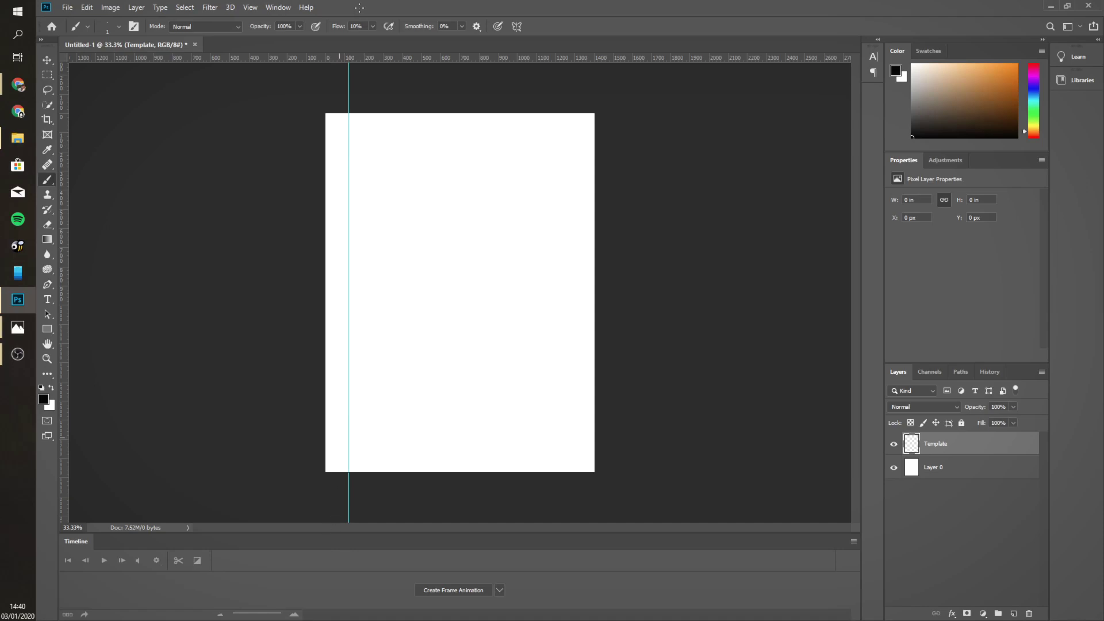
pyautogui.click(250, 8)
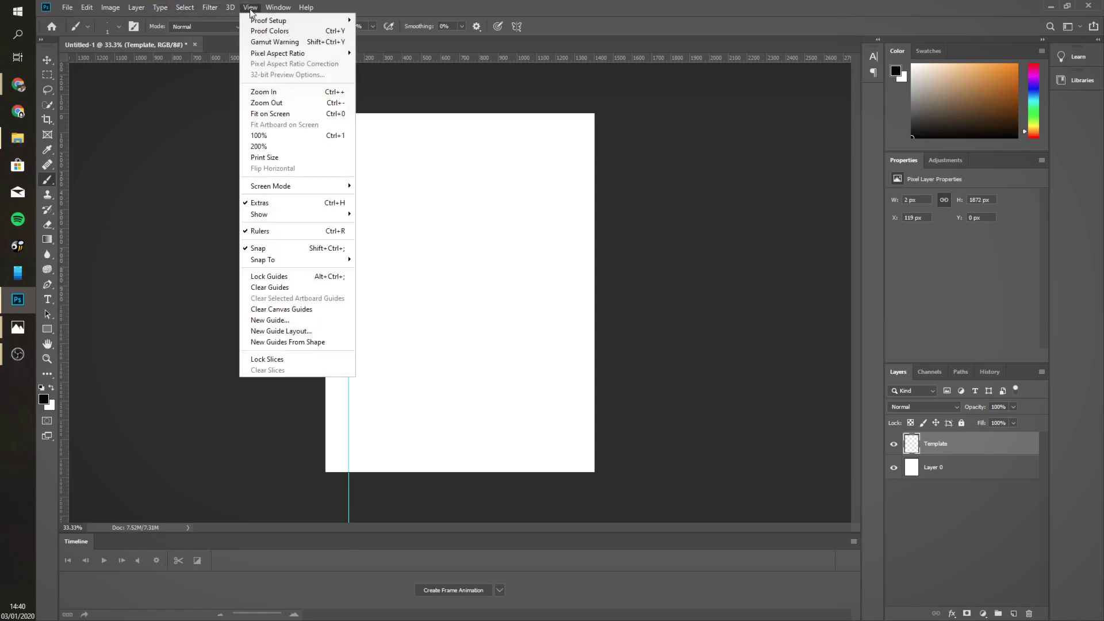
pyautogui.click(274, 287)
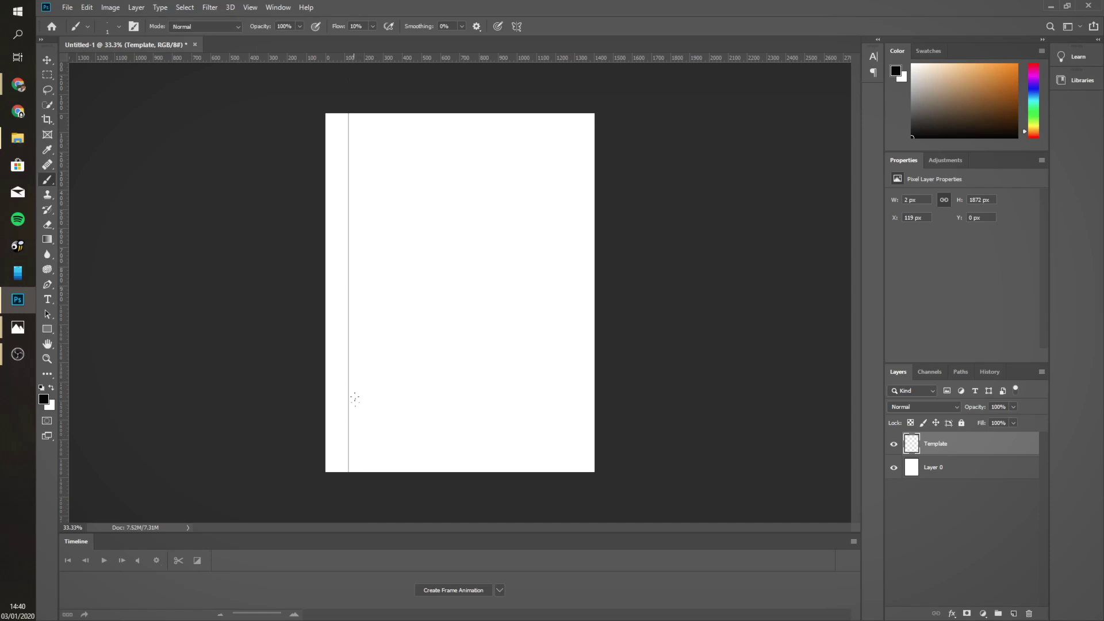
# Draw four full-width horizontal lines across the page, about a quarter, a third, three-quarters and four-fifths of the way down.
pyautogui.hotkey('shift', '2')
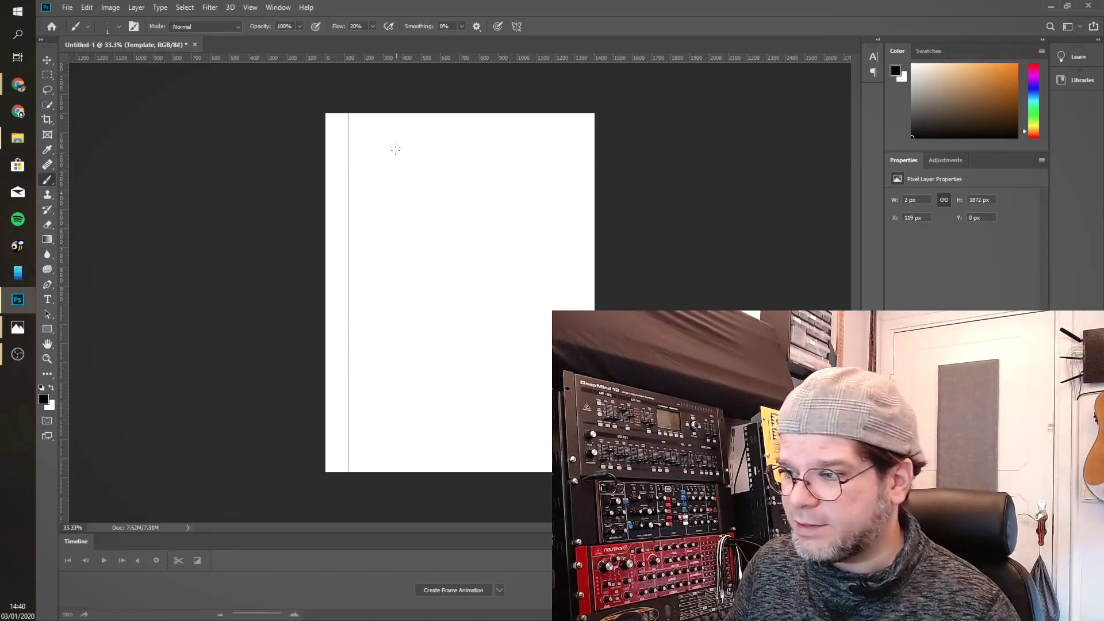
pyautogui.hotkey('shift', '1')
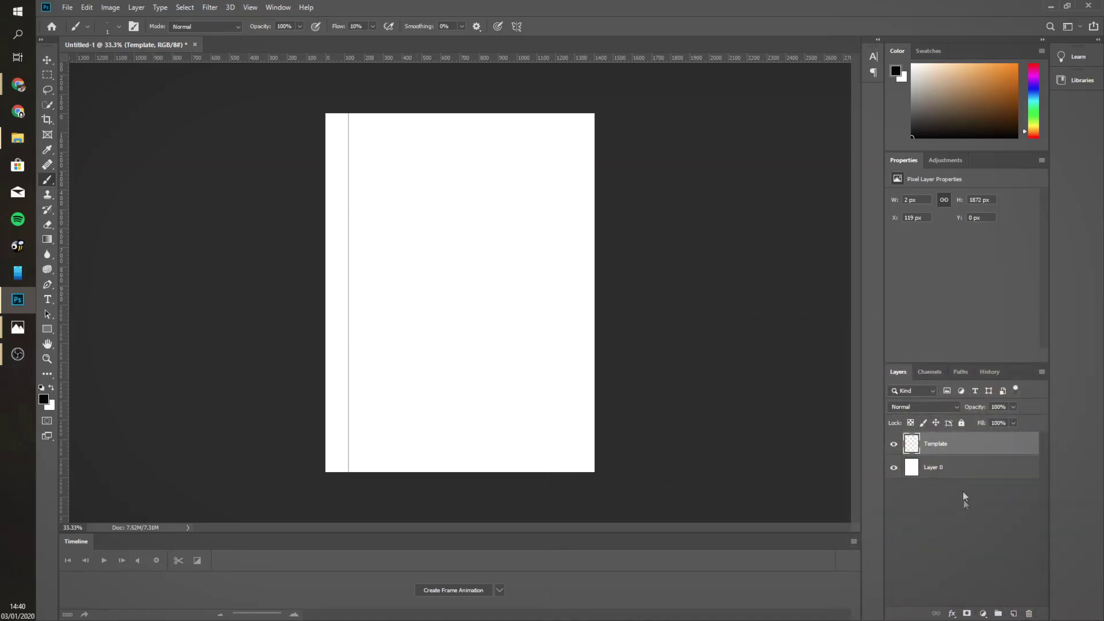
pyautogui.hotkey('shift', '2')
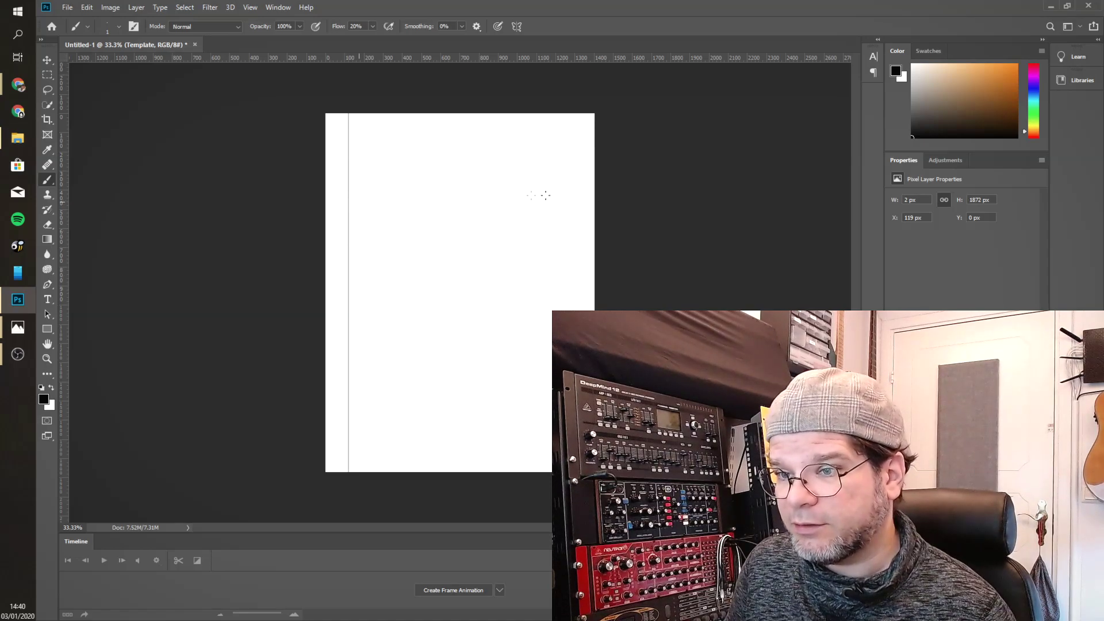
pyautogui.moveTo(656, 204)
pyautogui.mouseDown()
pyautogui.moveTo(310, 203)
pyautogui.moveTo(777, 198)
pyautogui.mouseUp()
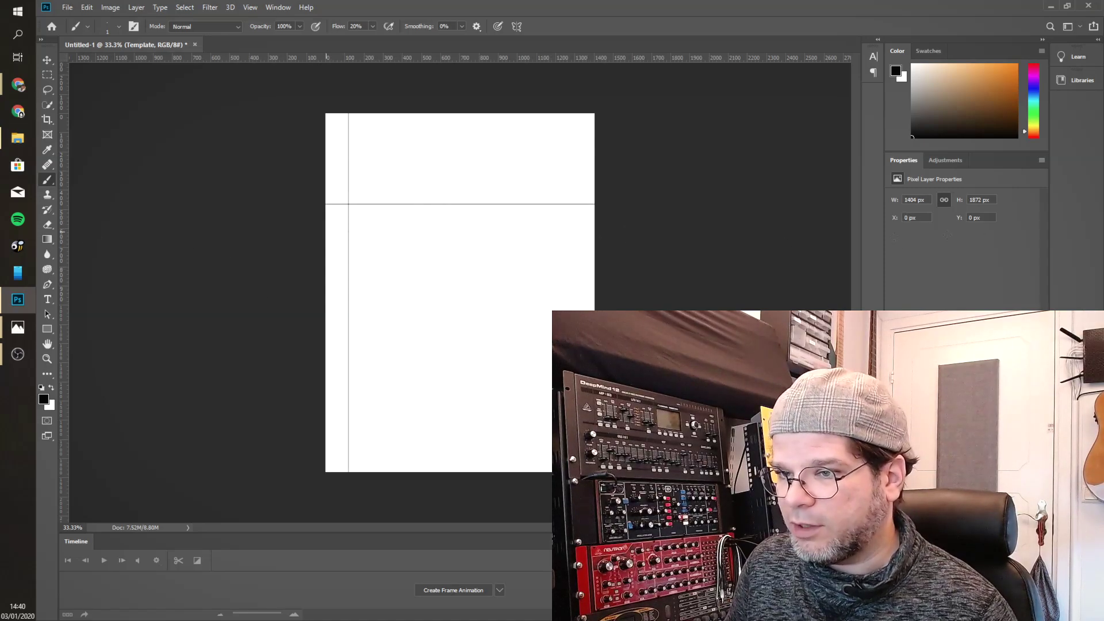
pyautogui.moveTo(796, 231); pyautogui.dragTo(341, 233)
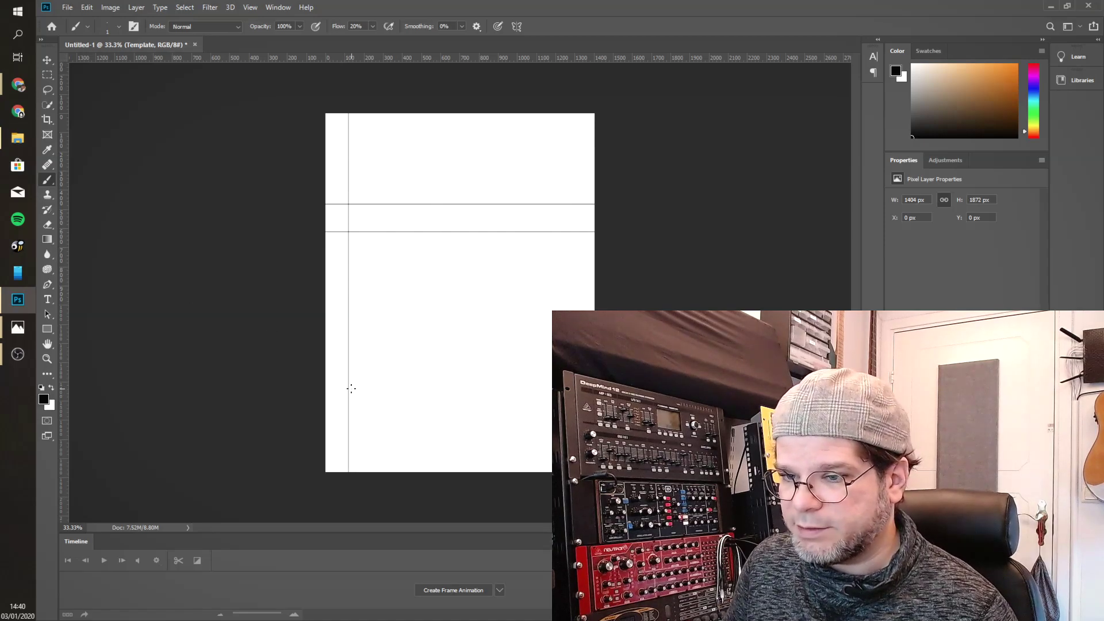
pyautogui.moveTo(797, 389); pyautogui.dragTo(332, 389)
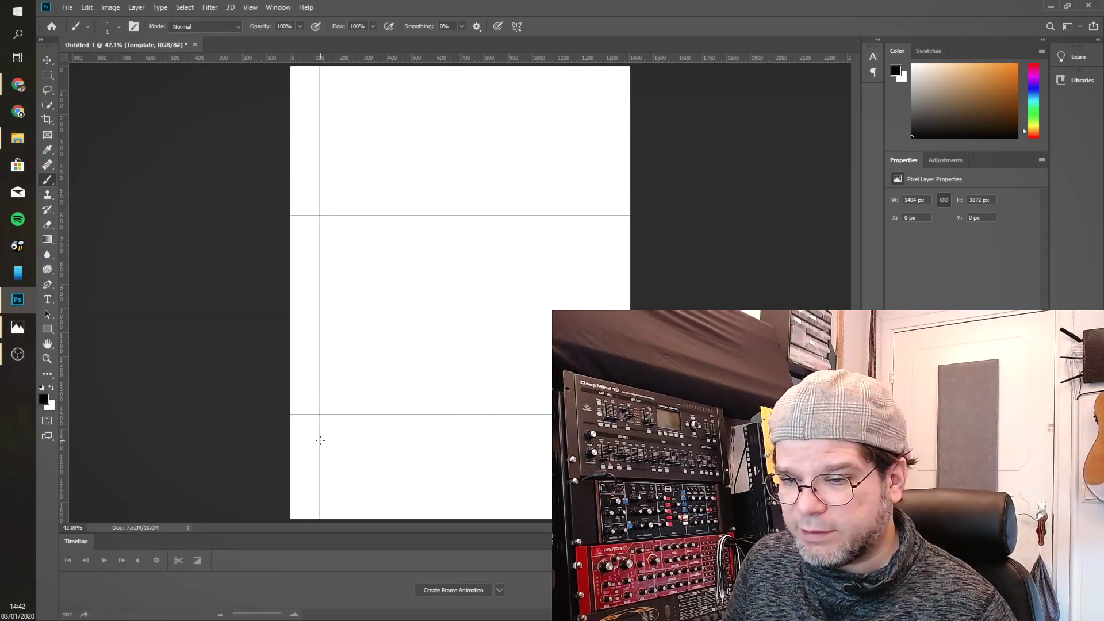
pyautogui.moveTo(351, 439); pyautogui.dragTo(748, 441)
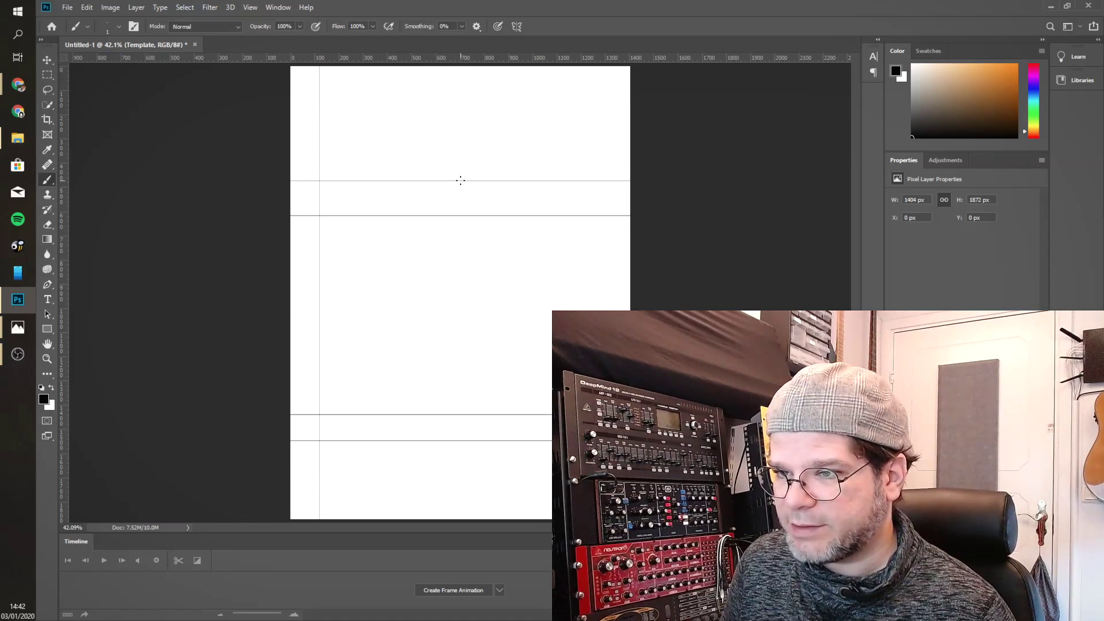
# Draw two closely spaced vertical lines near the page's centre, running from the topmost to the lowest horizontal line.
pyautogui.moveTo(461, 181); pyautogui.dragTo(461, 414)
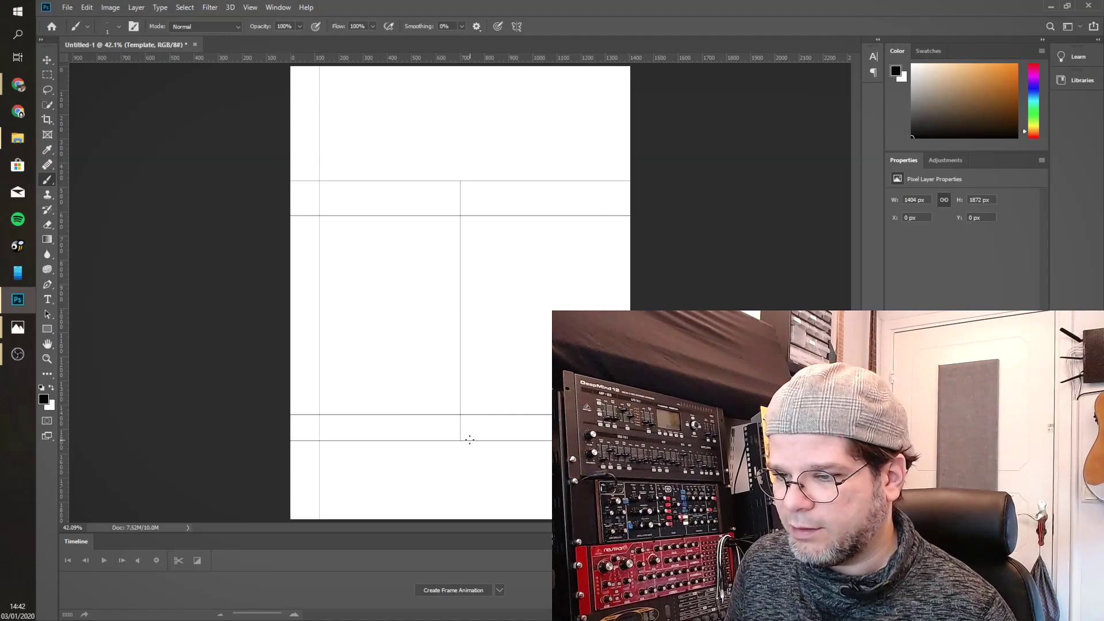
pyautogui.moveTo(469, 425); pyautogui.dragTo(482, 188)
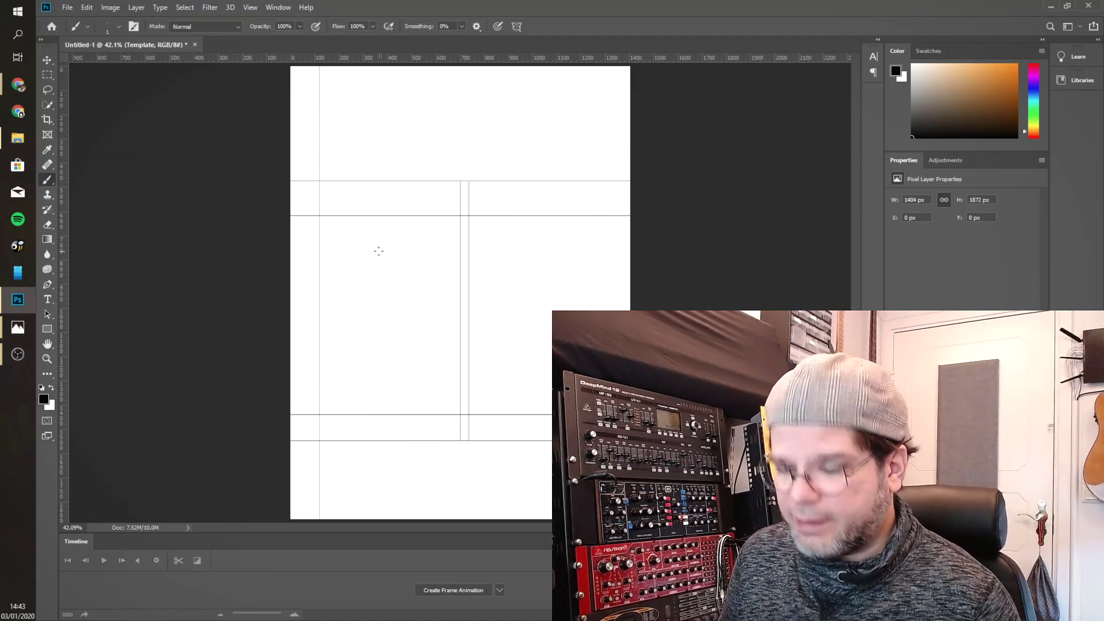
# Remove the parts of the four horizontal lines that extend into the margin left of the full-height vertical line.
pyautogui.press('e')
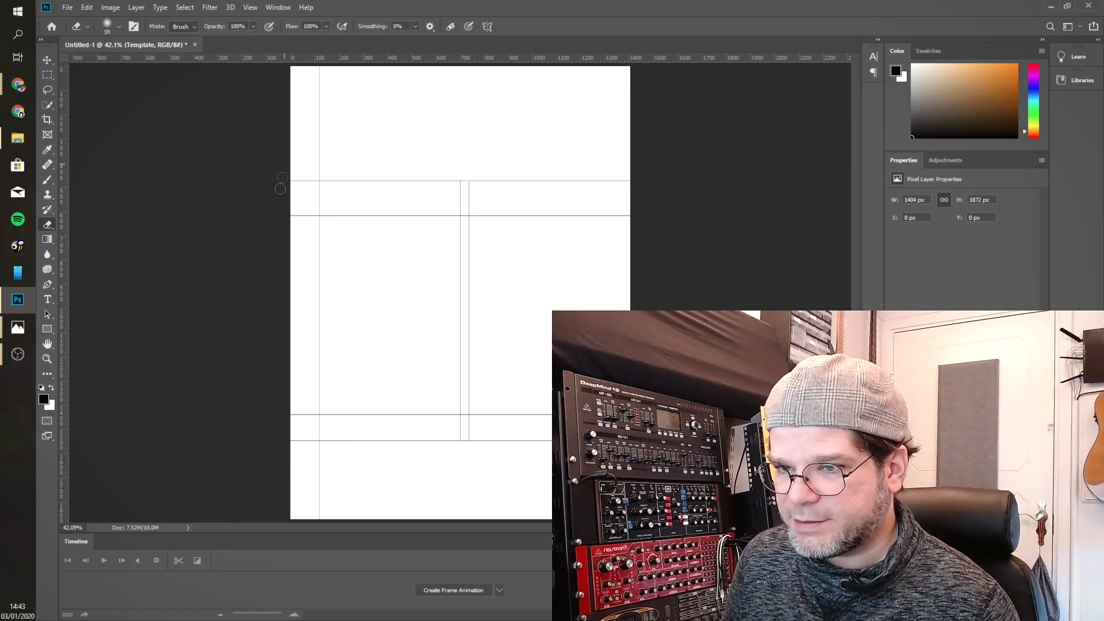
pyautogui.moveTo(291, 167)
pyautogui.mouseDown()
pyautogui.moveTo(305, 209)
pyautogui.moveTo(289, 216)
pyautogui.mouseUp()
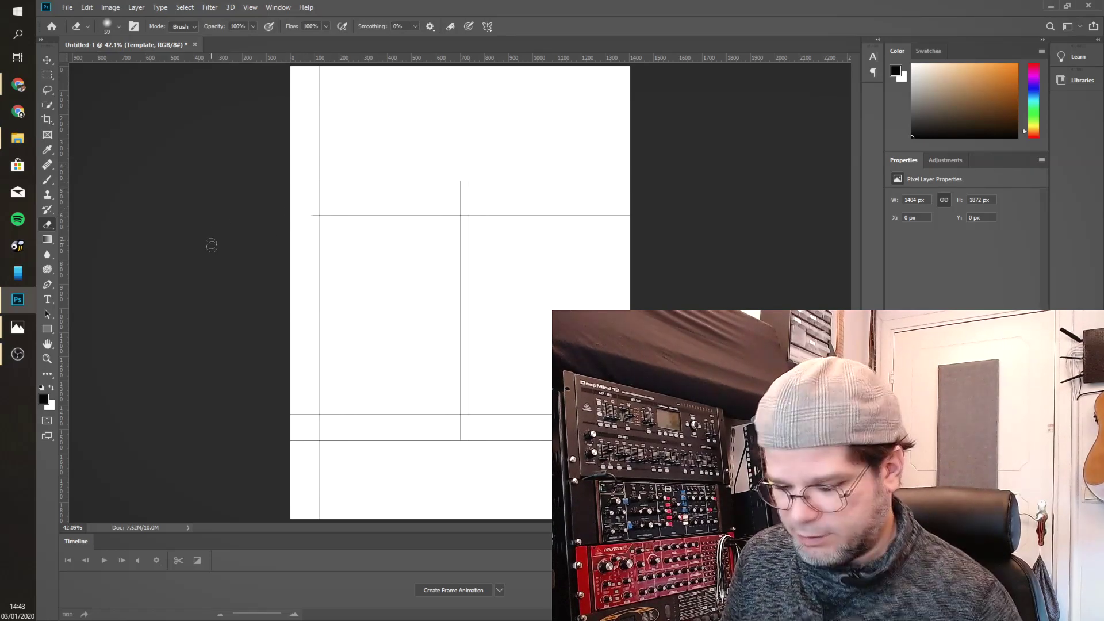
pyautogui.press('m')
pyautogui.moveTo(290, 138)
pyautogui.mouseDown()
pyautogui.moveTo(302, 458)
pyautogui.moveTo(319, 463)
pyautogui.mouseUp()
pyautogui.press('Delete')
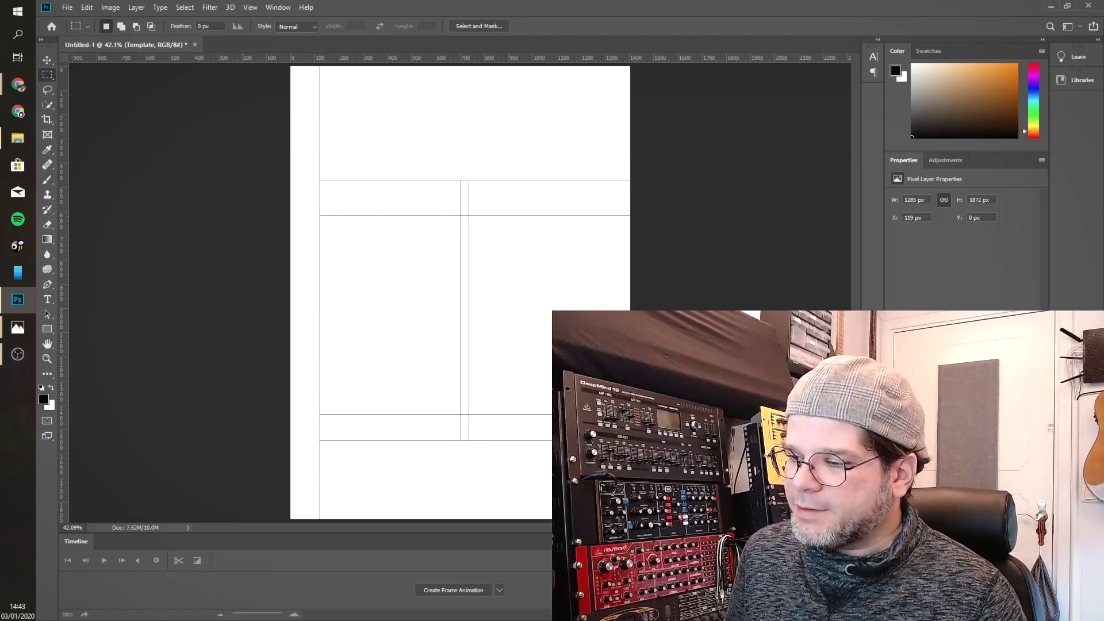
# Start saving a copy of the template in the Pictures folder with PNG as the file format.
pyautogui.click(894, 411)
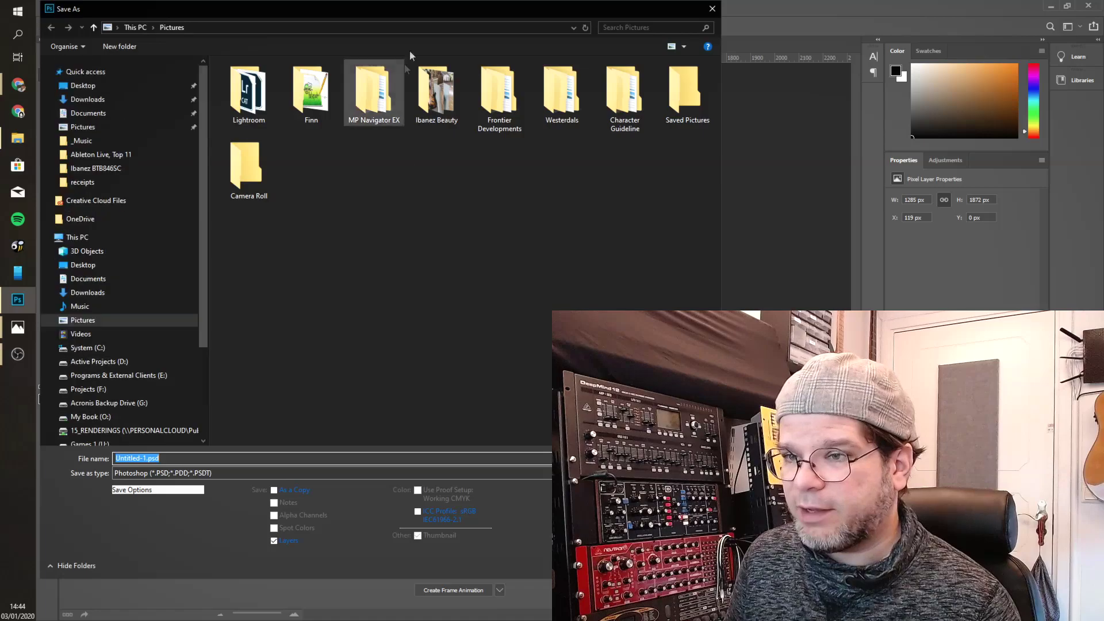
pyautogui.moveTo(431, 12); pyautogui.dragTo(475, 26)
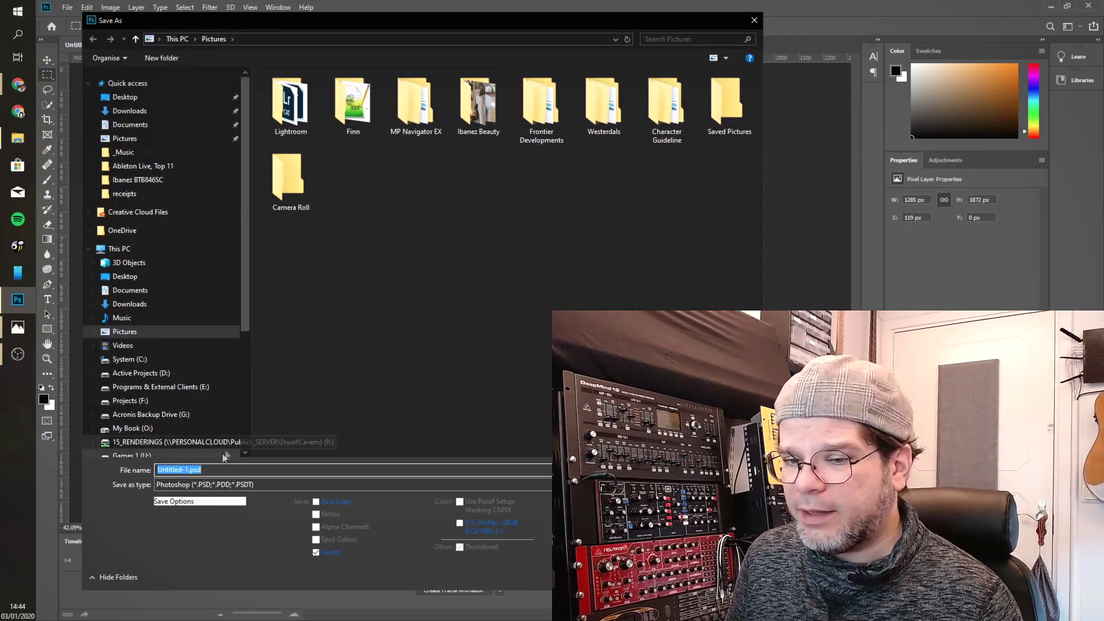
pyautogui.click(237, 487)
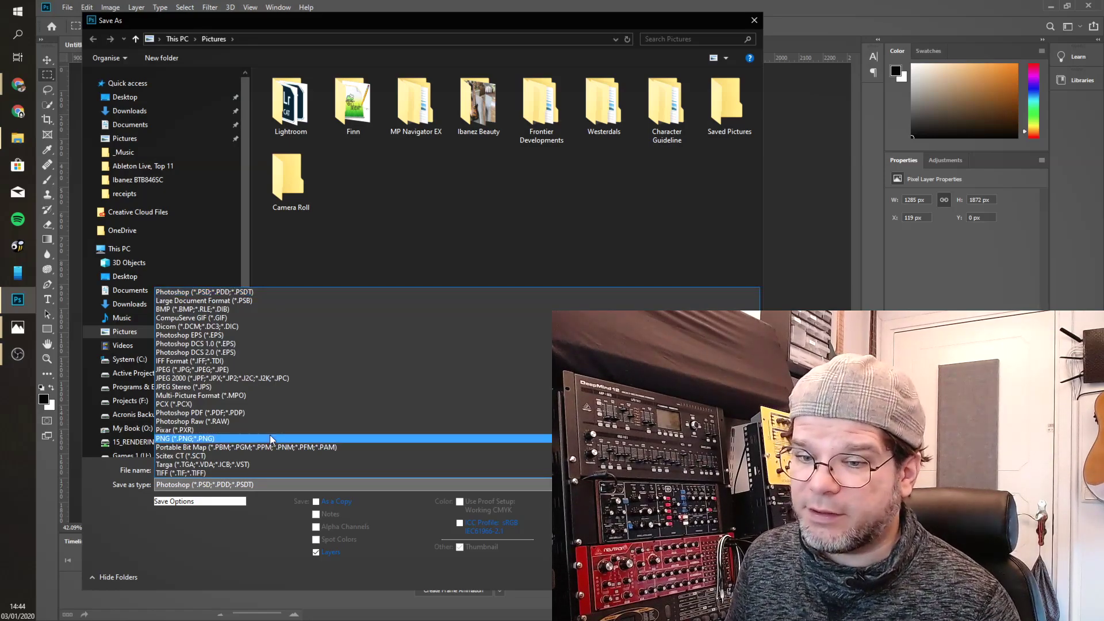
pyautogui.click(193, 440)
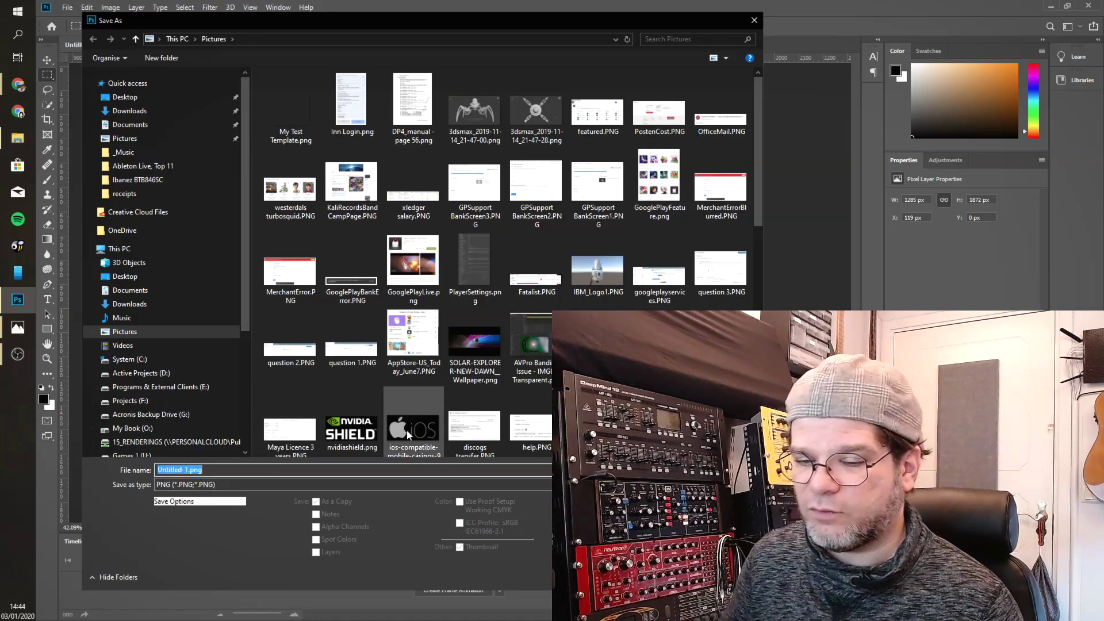
# Replace the default file name with My YouTube Template, keeping the .png extension.
pyautogui.press('Right')
pyautogui.press('Left')
pyautogui.press('Left')
pyautogui.press('Left')
pyautogui.press('Left')
pyautogui.hotkey('shift', 'Home')
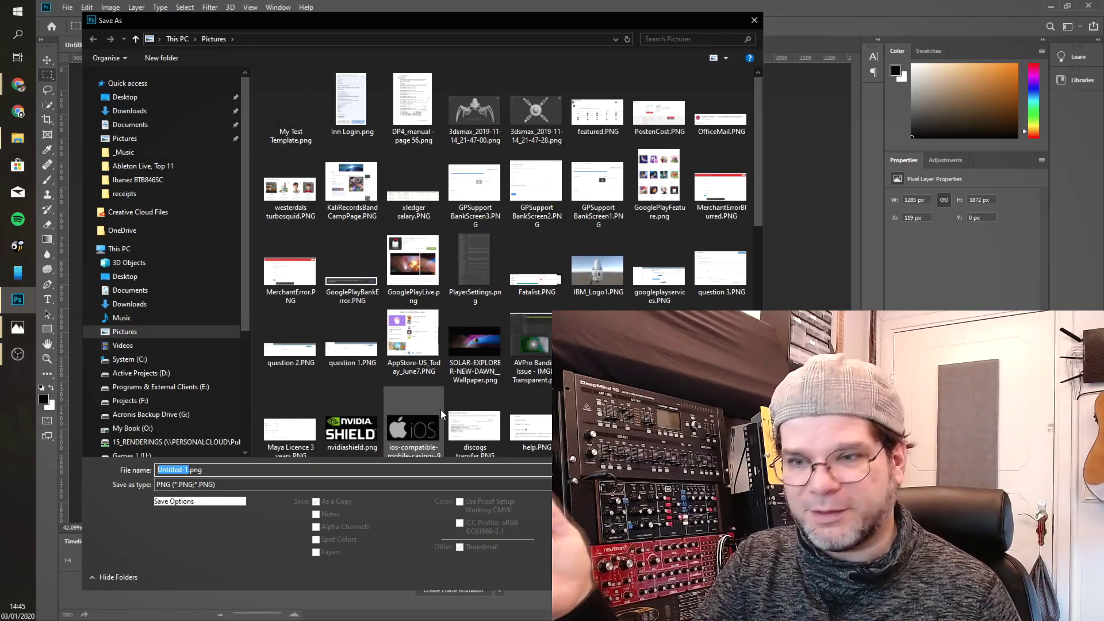
pyautogui.write('My ')
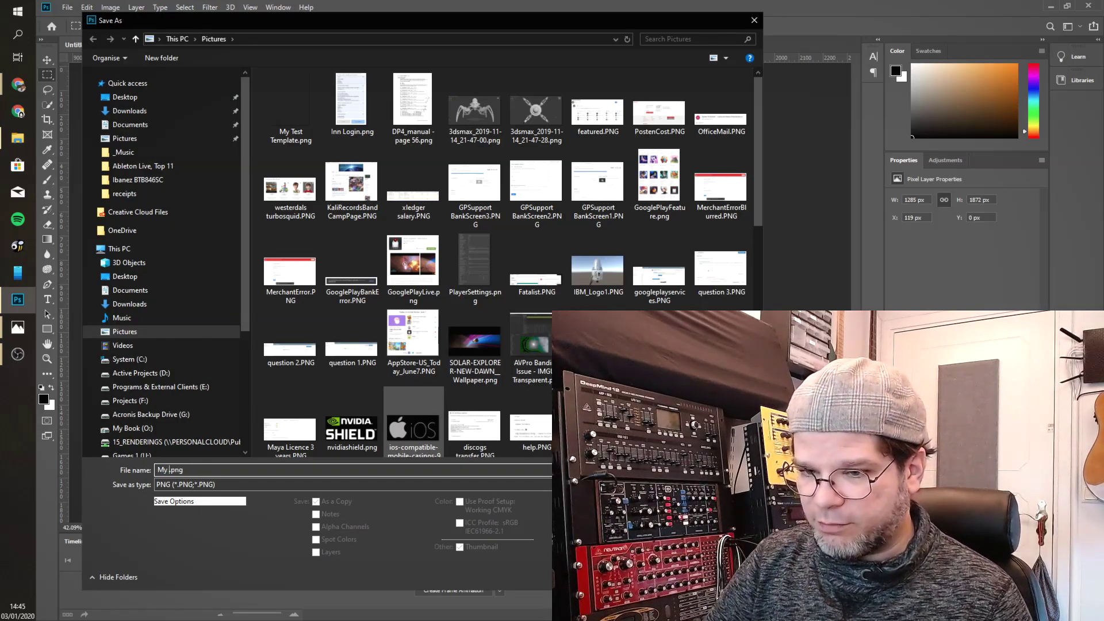
pyautogui.write('YouTube')
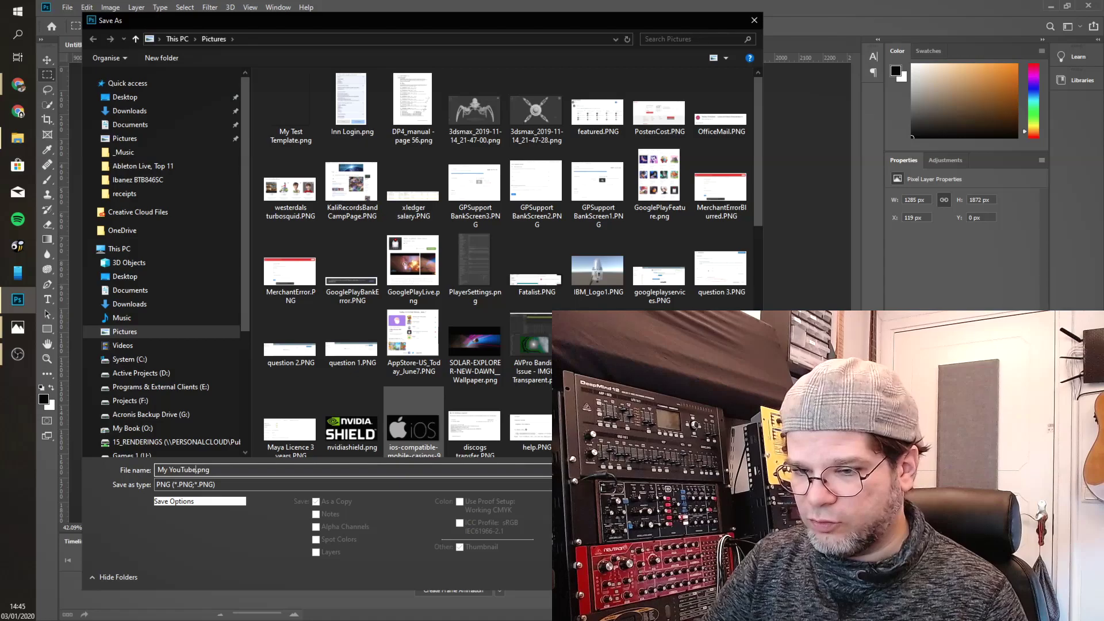
pyautogui.write(' Template')
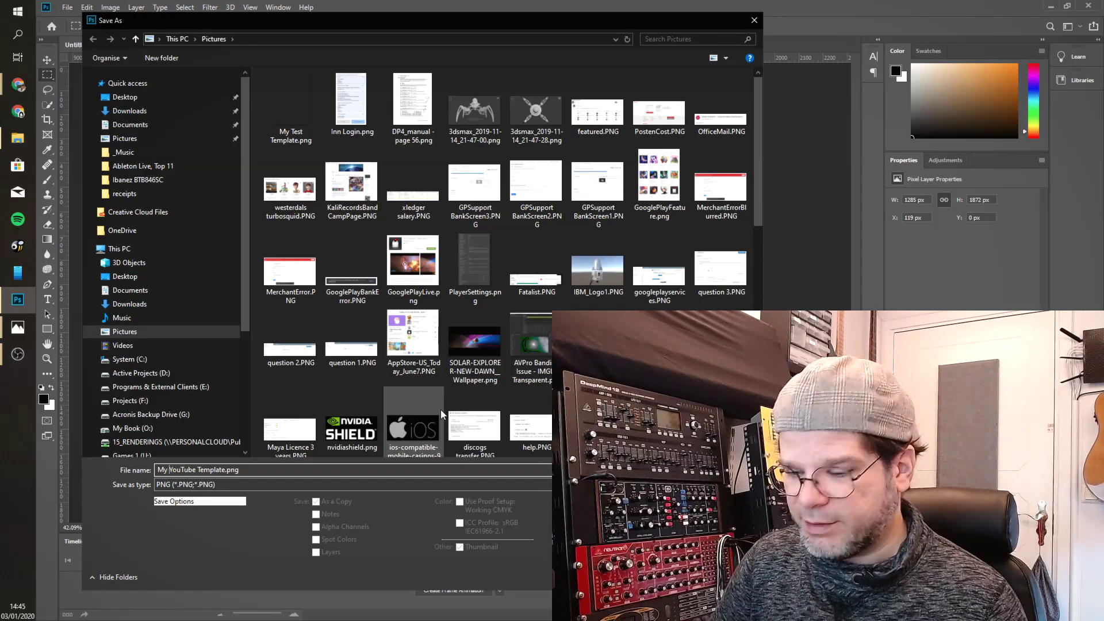
# Remove the spaces from the file name so it reads MyYouTubeTemplate.png.
pyautogui.press('BackSpace')
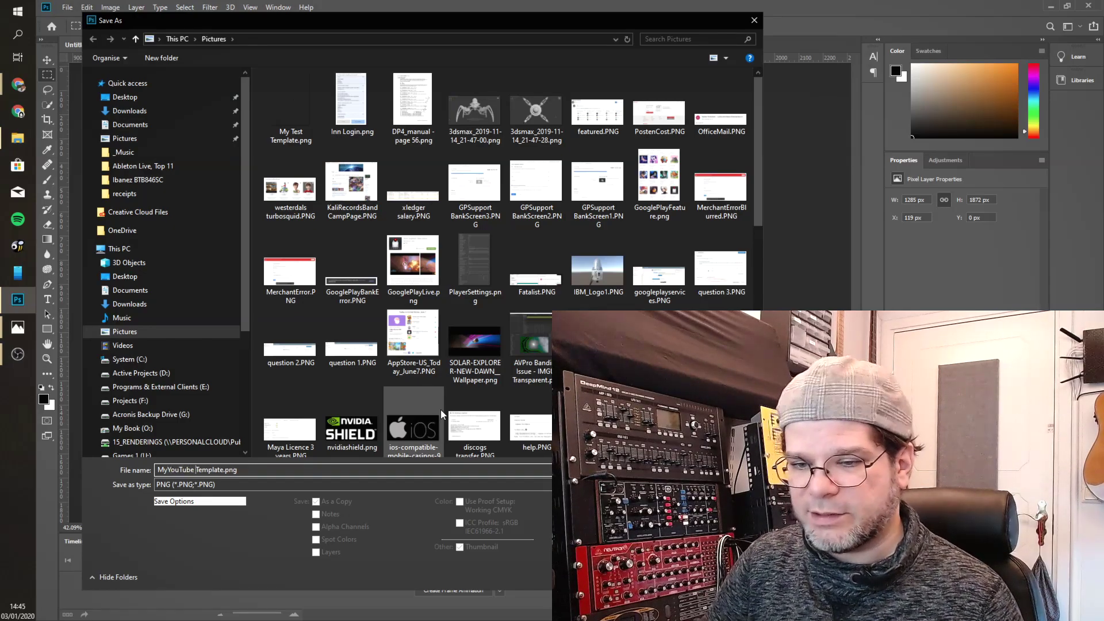
pyautogui.press('BackSpace')
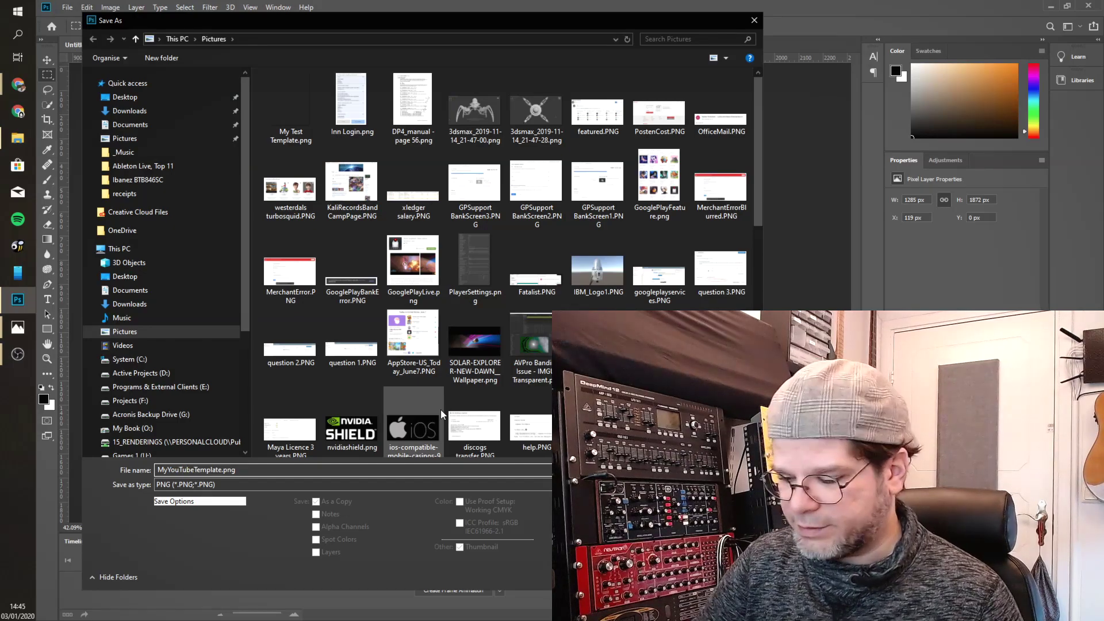
pyautogui.press('BackSpace')
pyautogui.write('t')
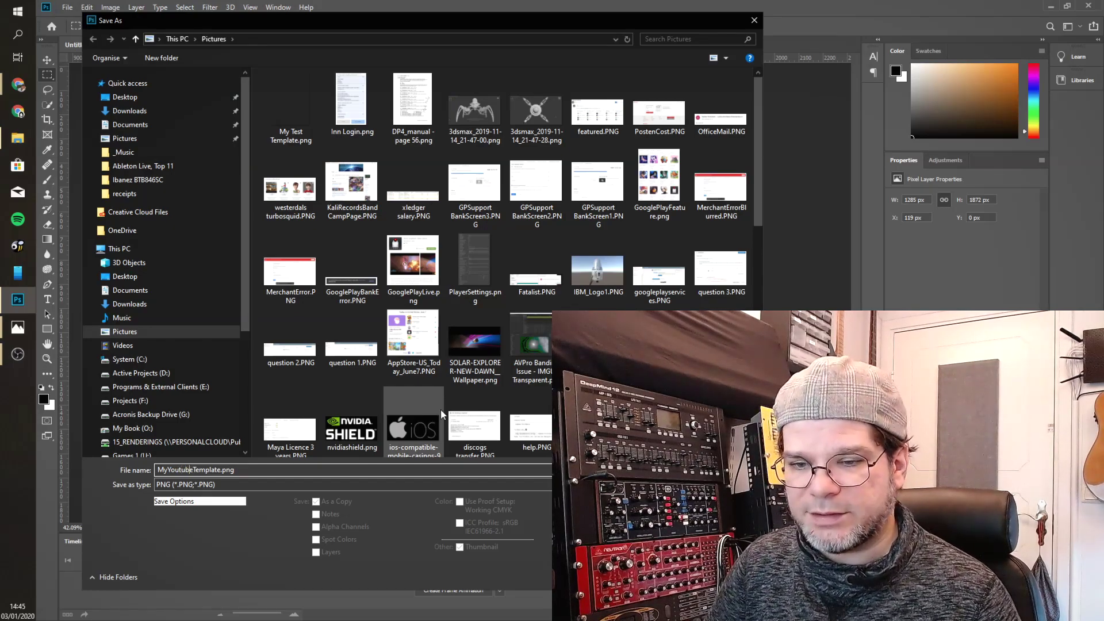
pyautogui.press('BackSpace')
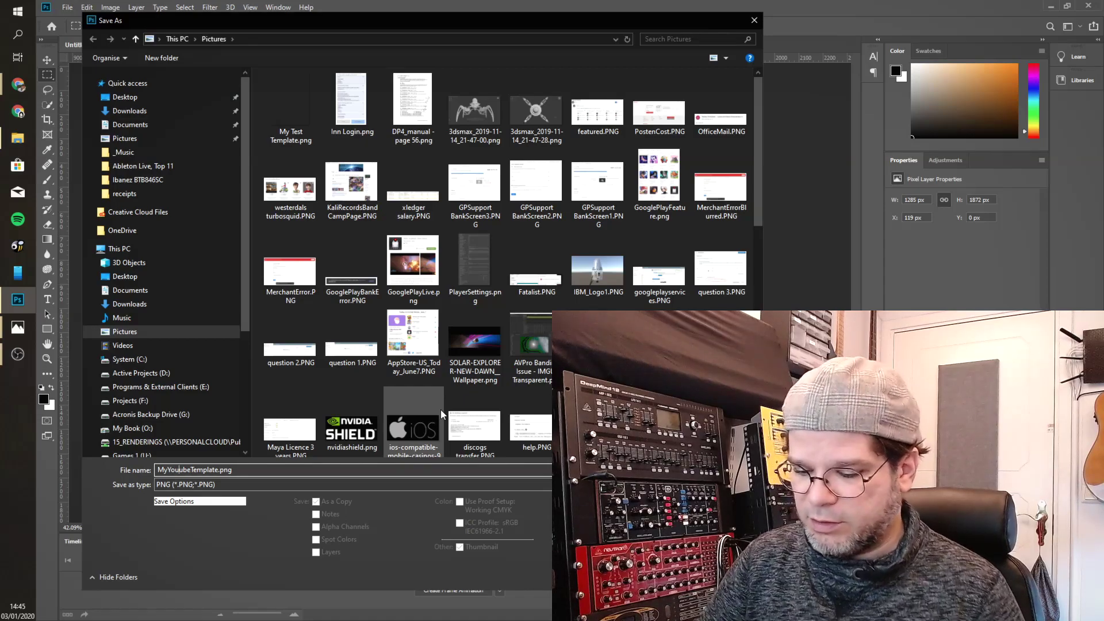
pyautogui.write('T')
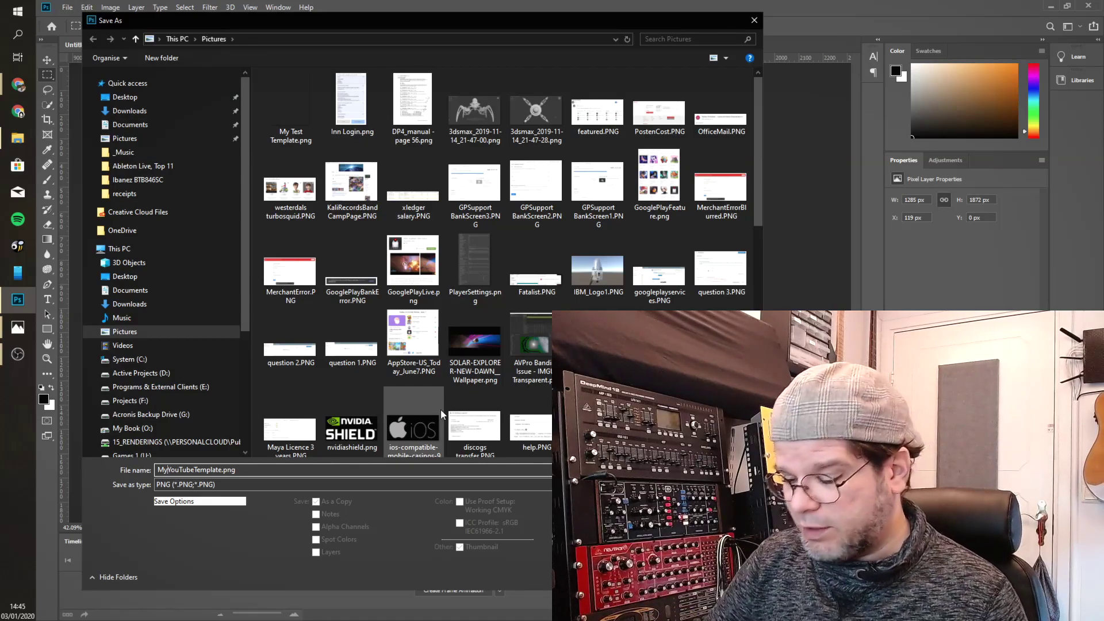
# Try separating the words in the file name with underscores, as in My_YouTube_Template.png, and remove them again.
pyautogui.write('_')
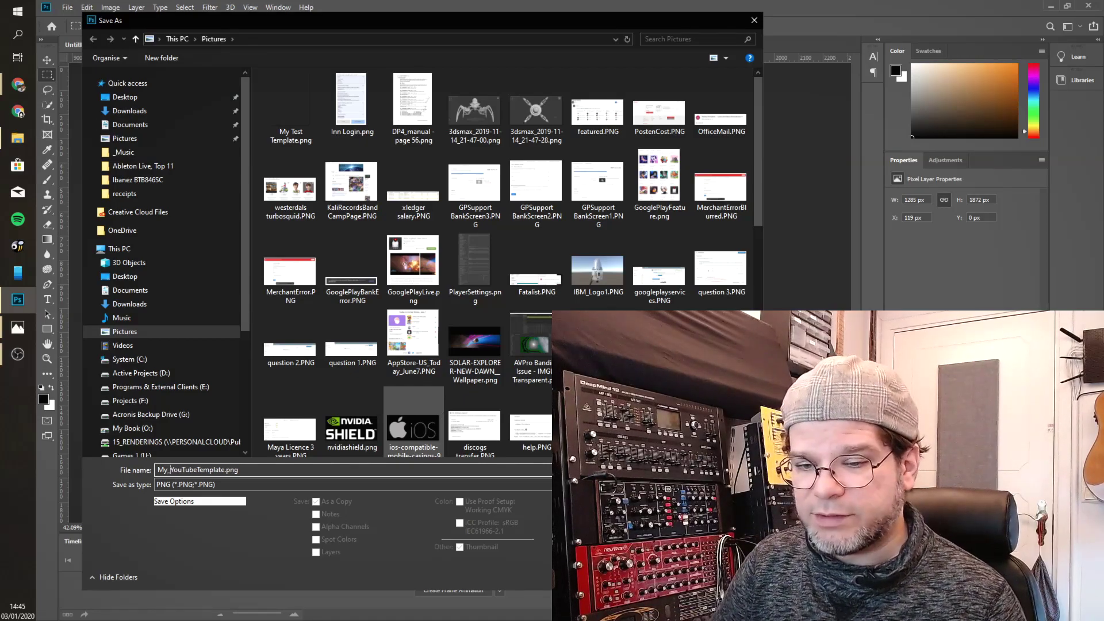
pyautogui.click(199, 470)
pyautogui.write('_')
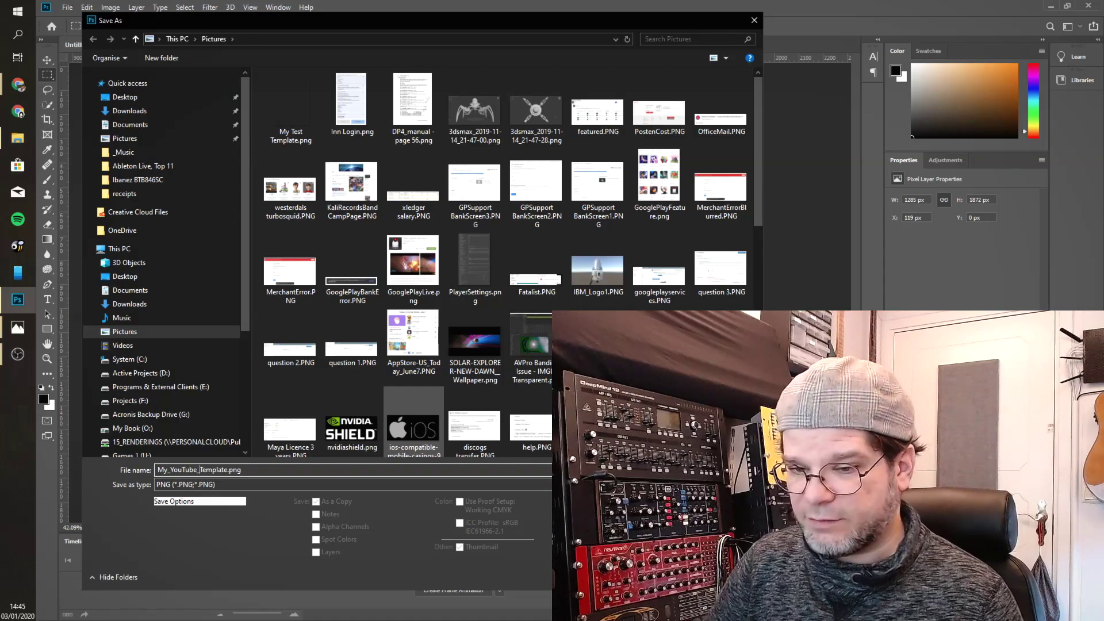
pyautogui.press('BackSpace')
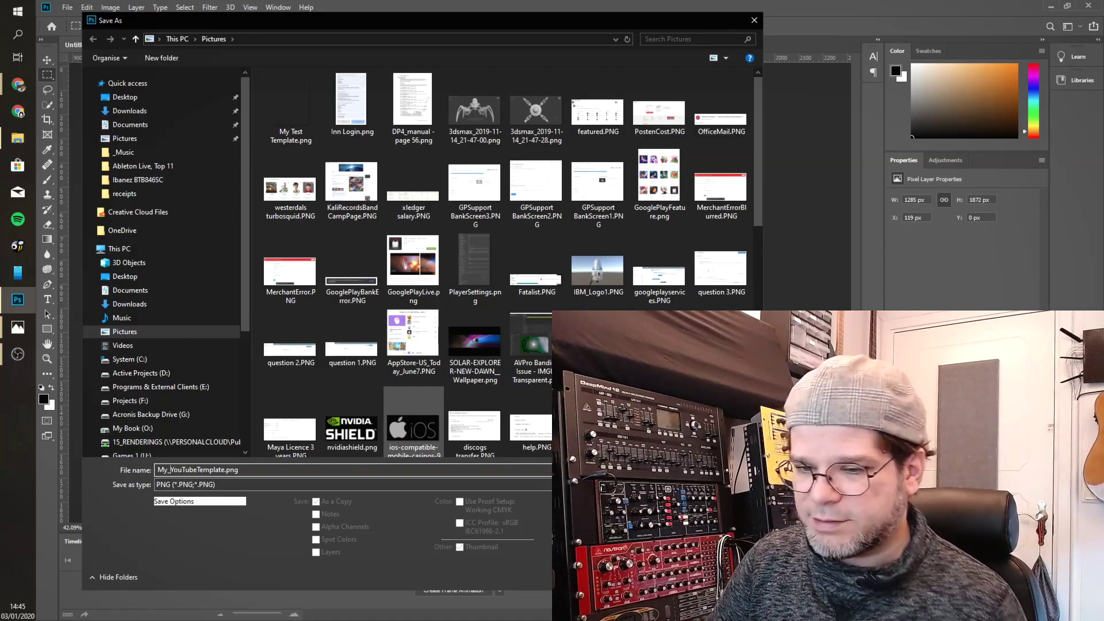
pyautogui.press('BackSpace')
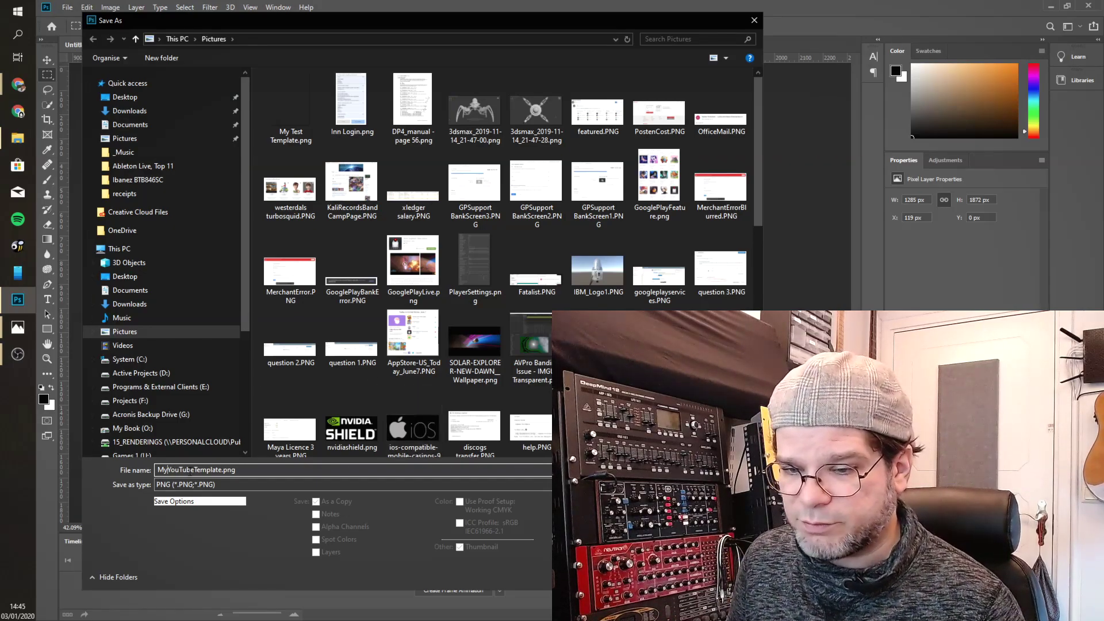
# Change the file name to MyYoutubeTemplate.png with a lowercase t in Youtube and confirm the save.
pyautogui.press('BackSpace')
pyautogui.write('t')
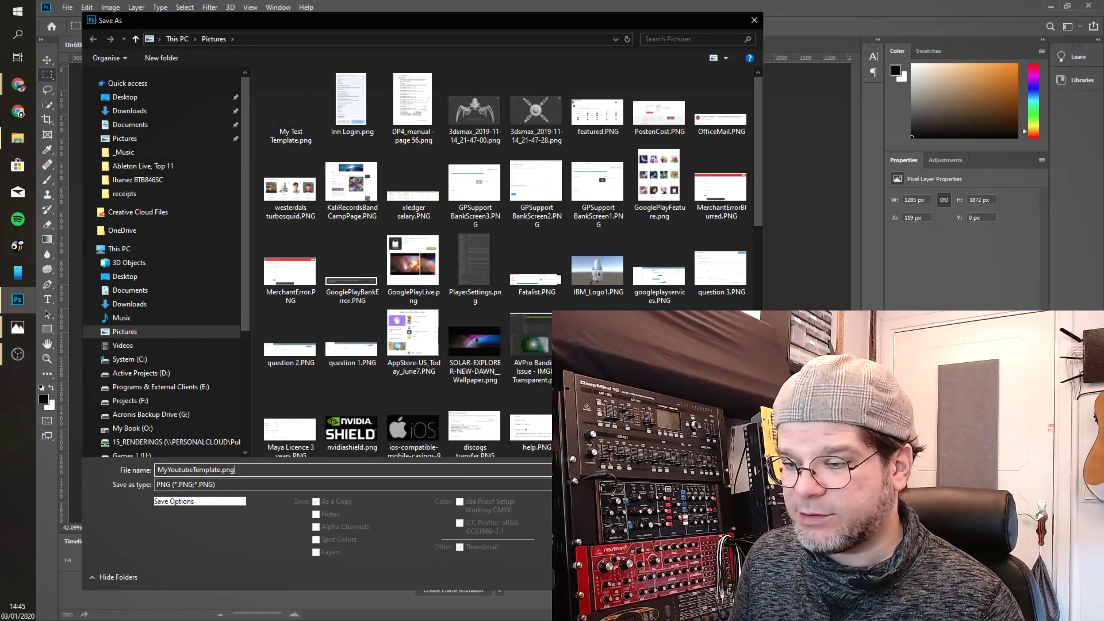
pyautogui.press('Return')
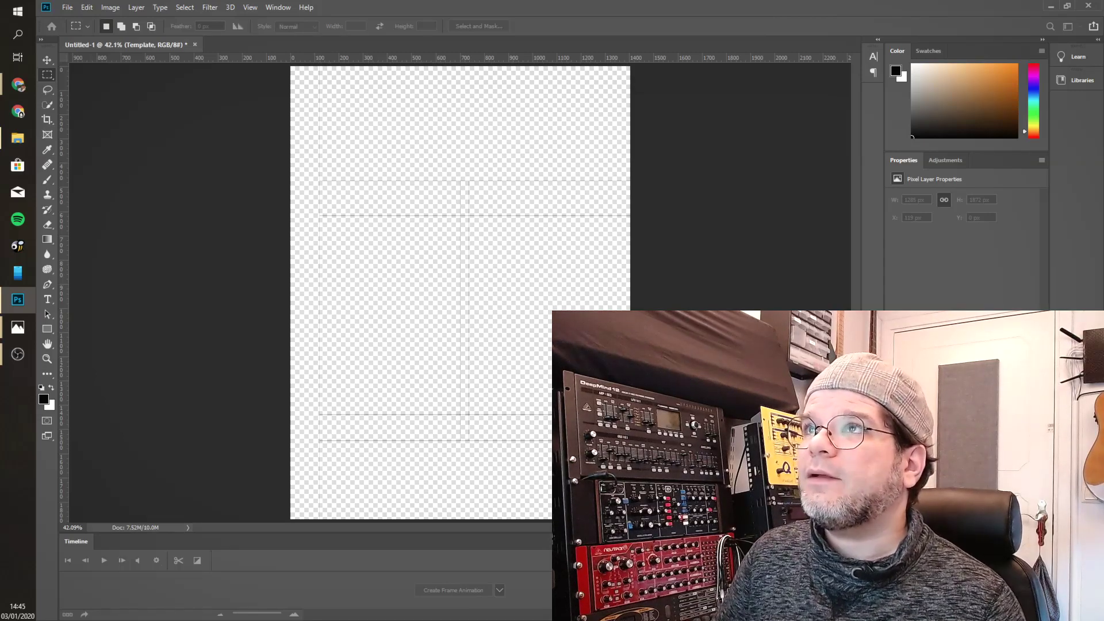
# Finish the PNG export with the Smallest file size (Slowest saving) option.
pyautogui.moveTo(343, 109); pyautogui.dragTo(320, 249)
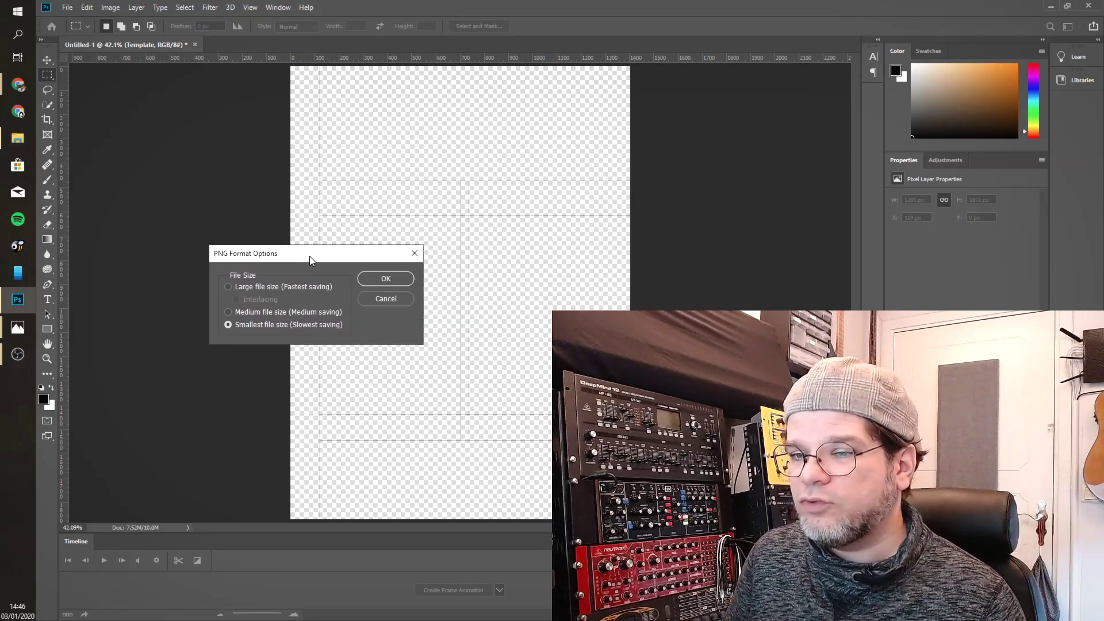
pyautogui.moveTo(303, 253); pyautogui.dragTo(310, 257)
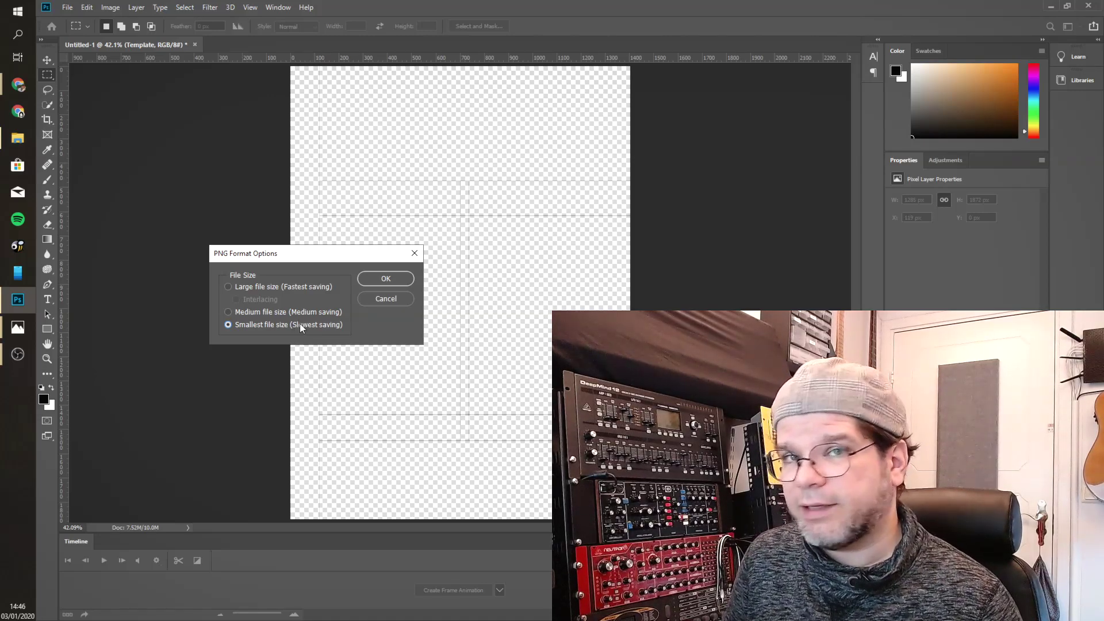
pyautogui.click(273, 287)
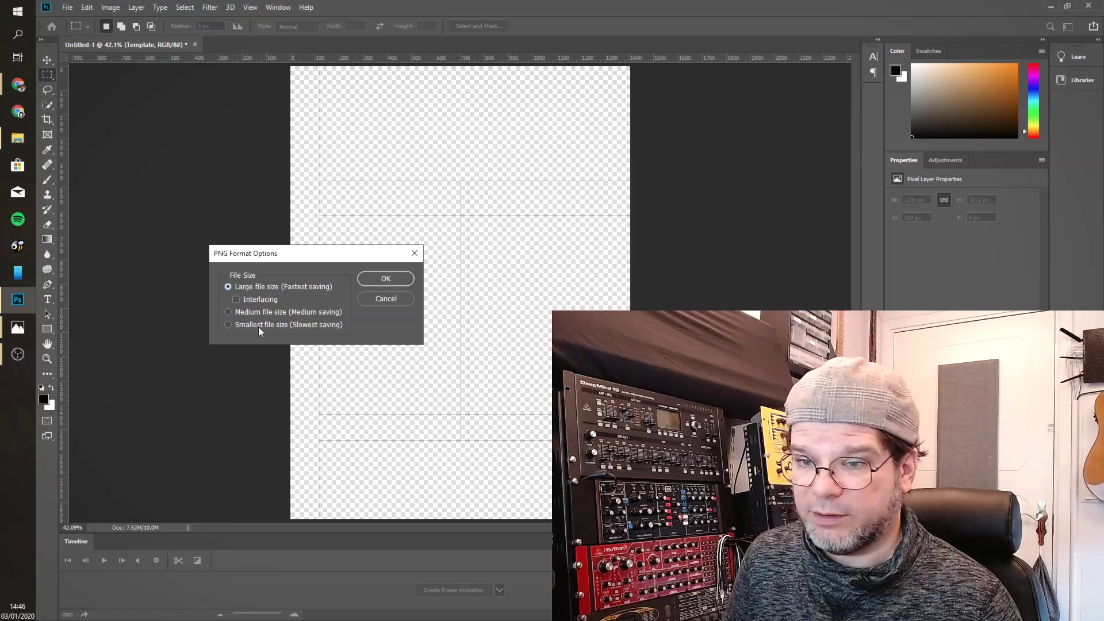
pyautogui.click(260, 326)
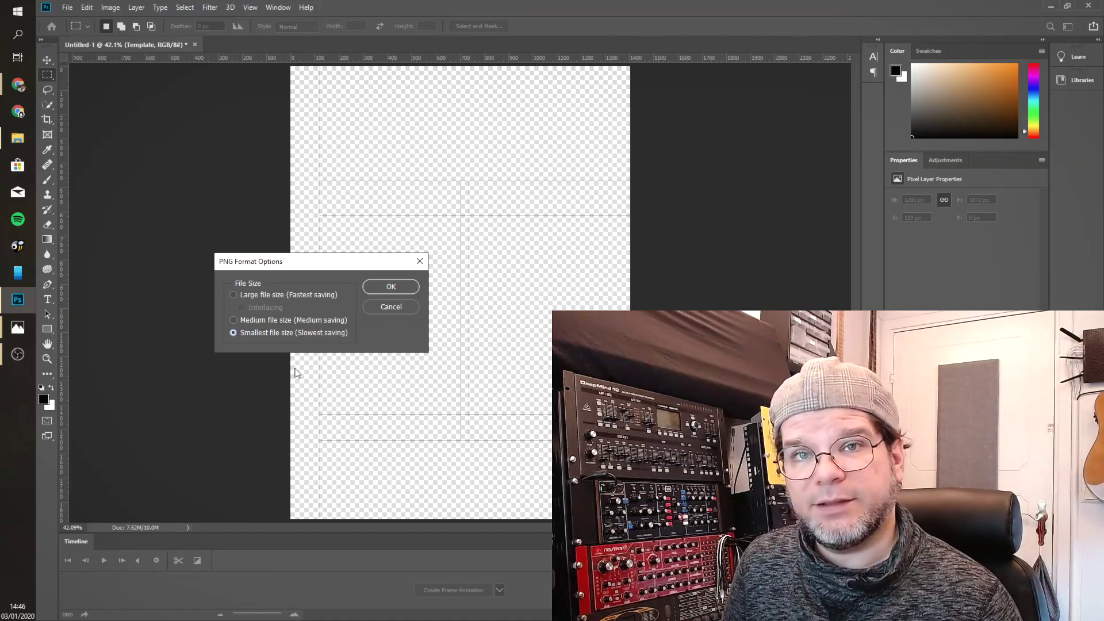
pyautogui.moveTo(302, 269); pyautogui.dragTo(303, 274)
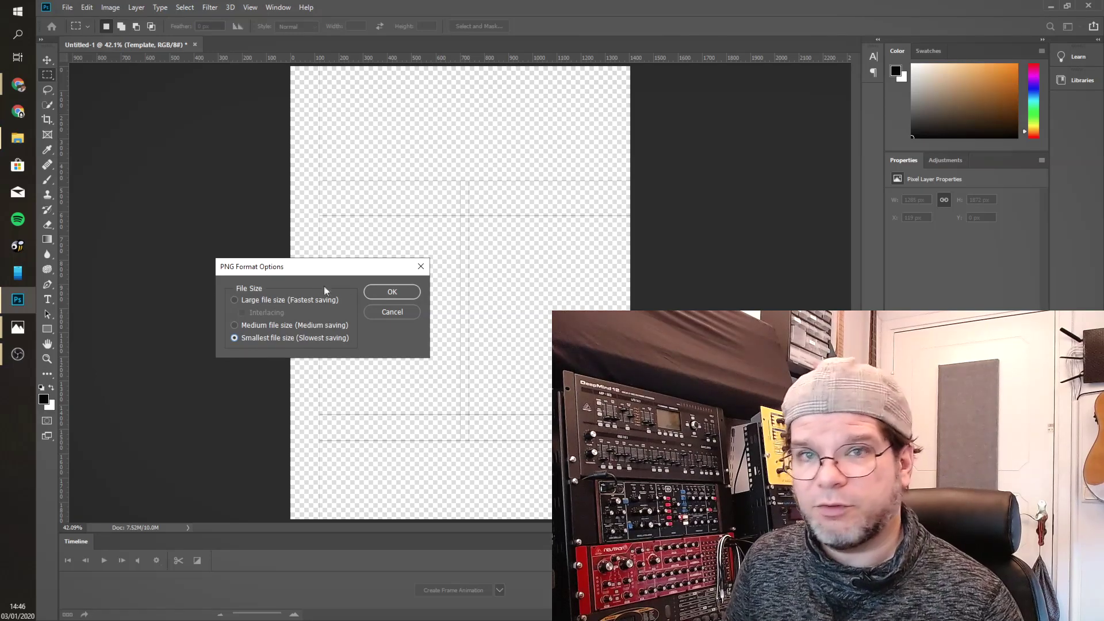
pyautogui.click(386, 290)
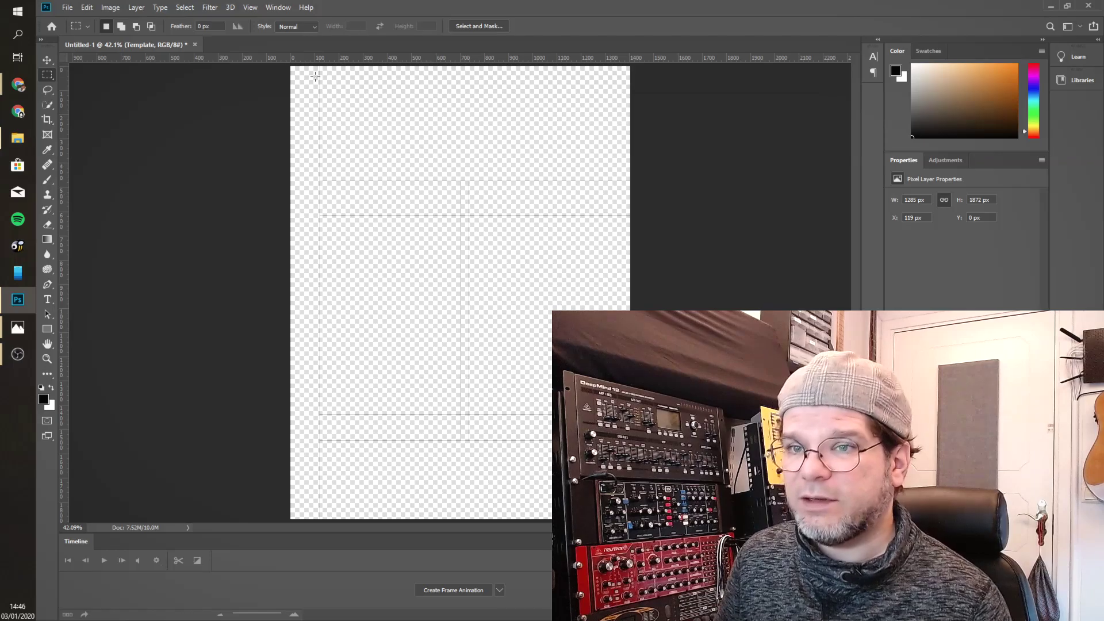
# Switch to File Explorer and look in the Pictures folder for the saved template.
pyautogui.click(26, 144)
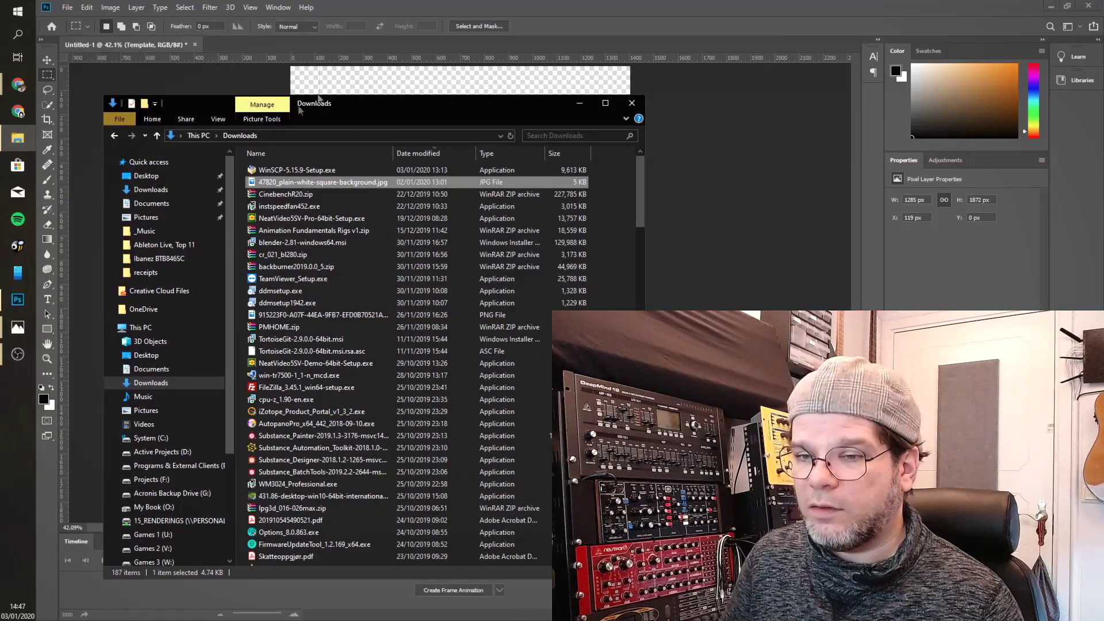
pyautogui.click(153, 413)
pyautogui.click(310, 173)
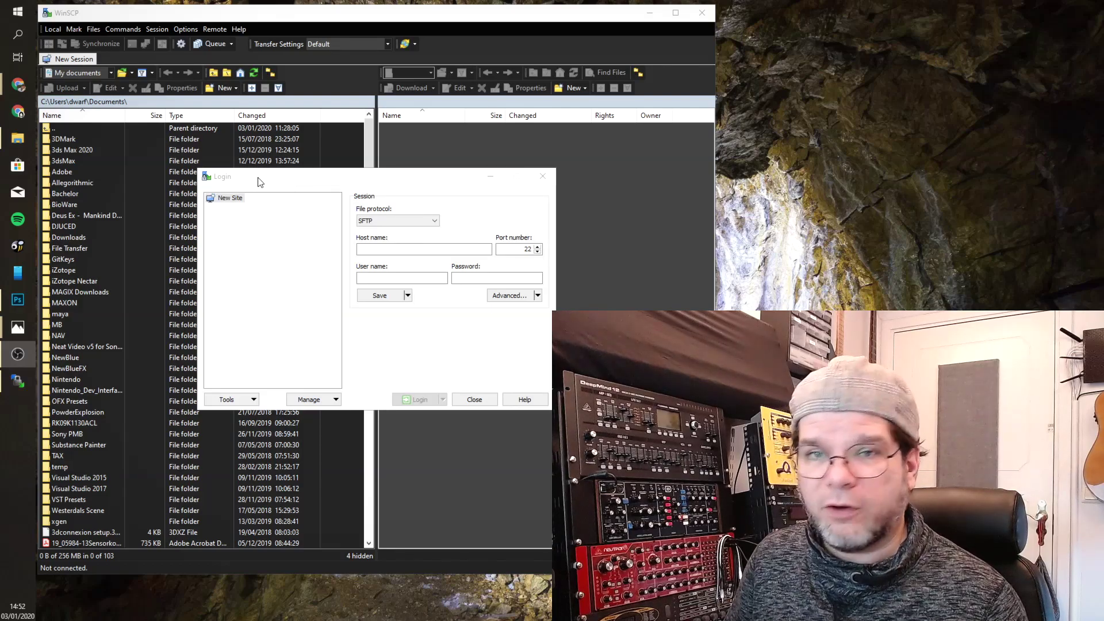
# Examine the WinSCP login form, including the New Site entry and the host name, user name and password fields.
pyautogui.click(271, 216)
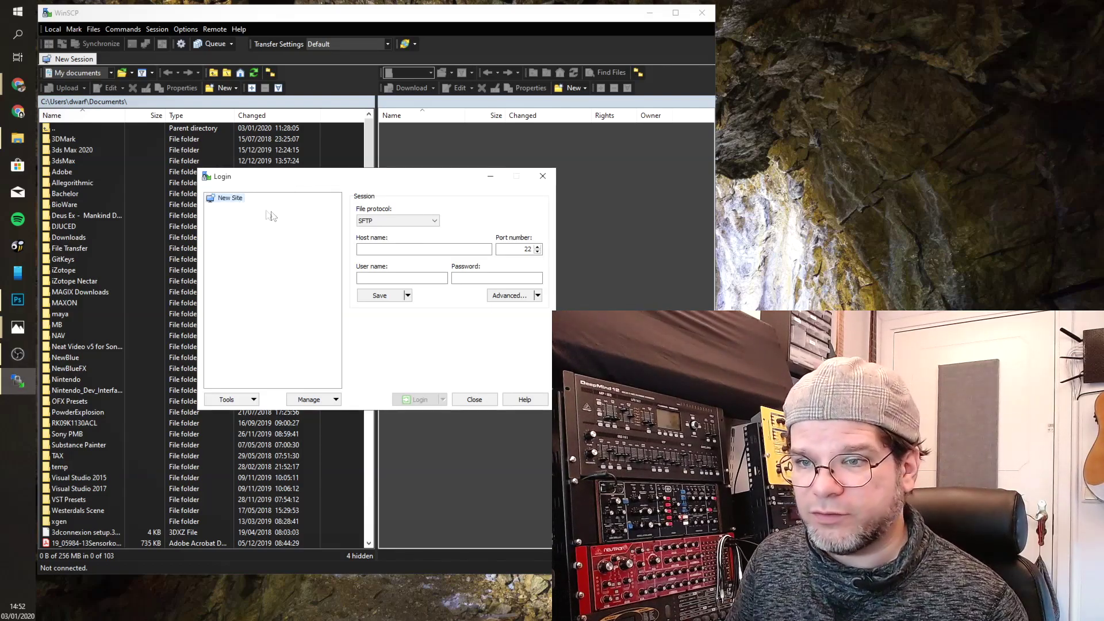
pyautogui.rightClick(230, 199)
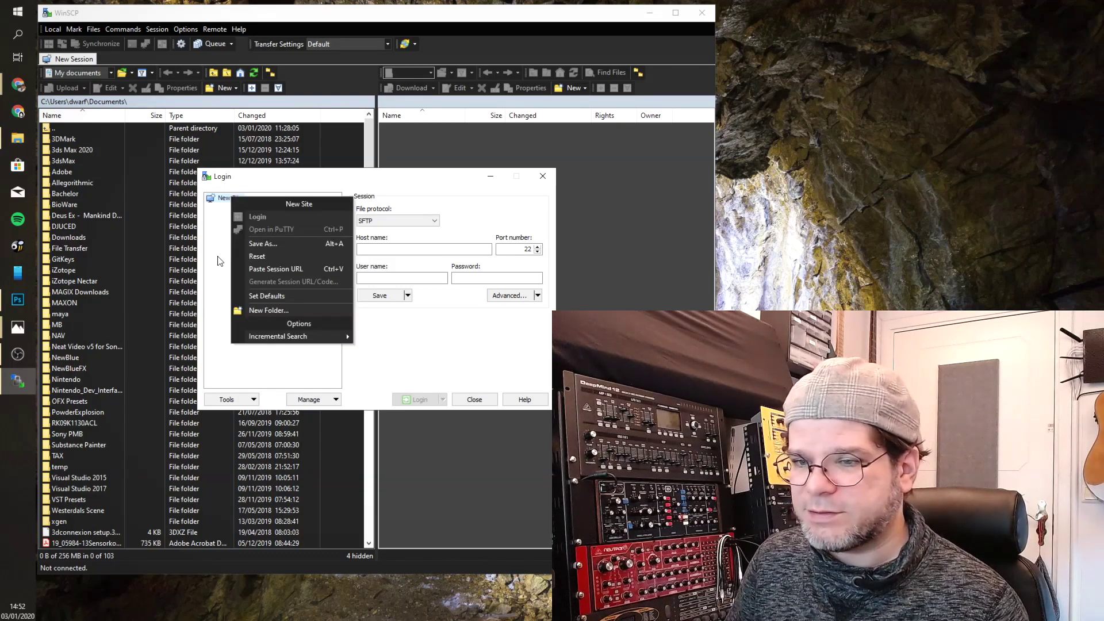
pyautogui.click(231, 235)
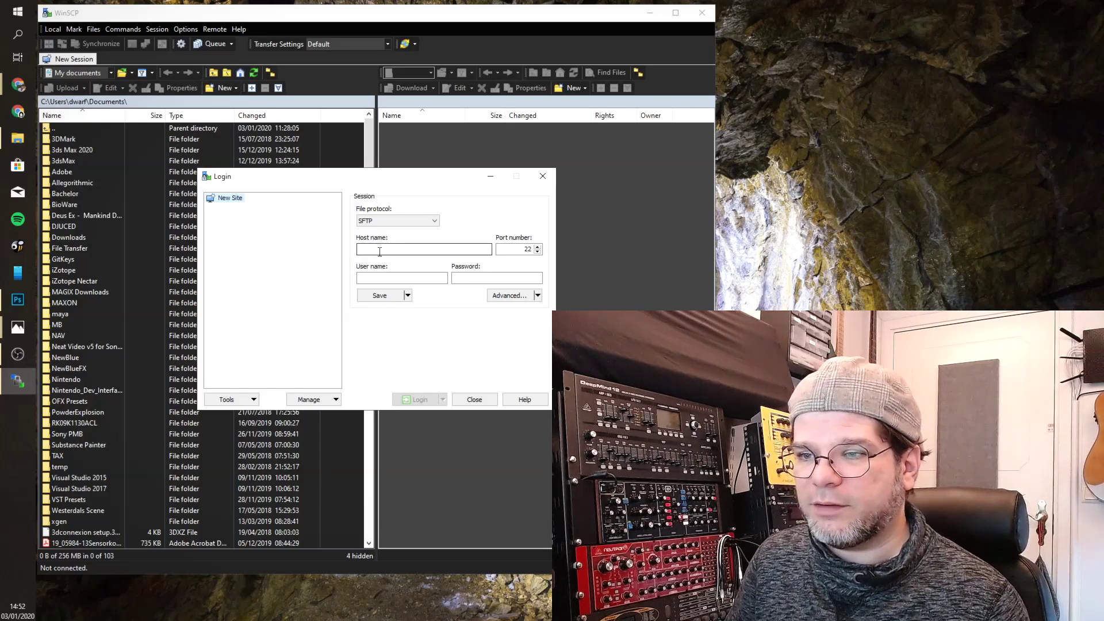
pyautogui.click(393, 277)
pyautogui.click(366, 251)
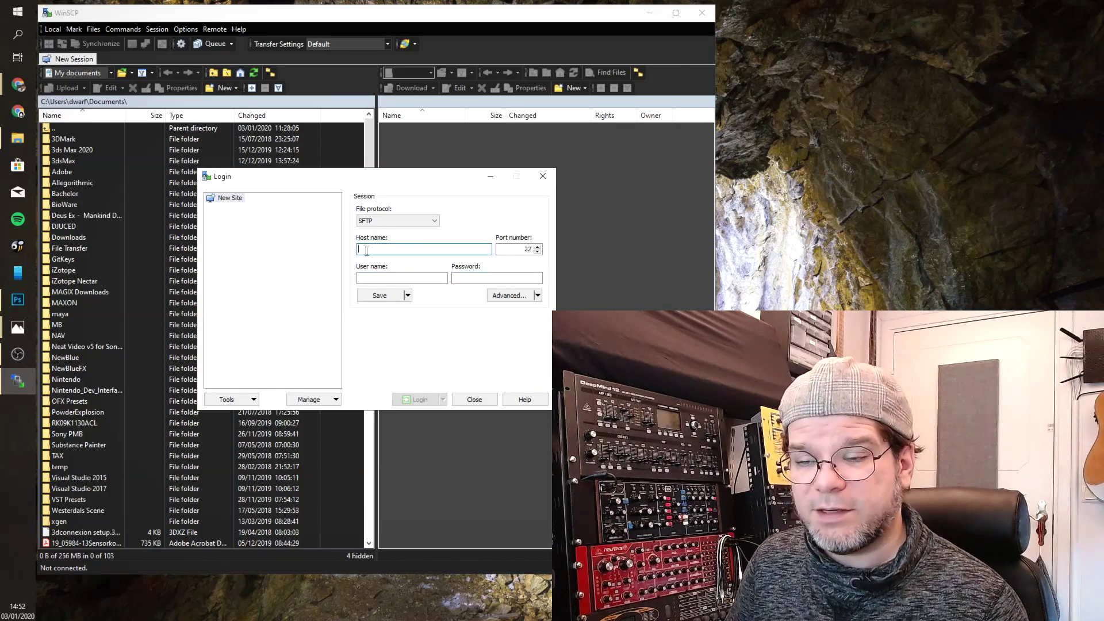
pyautogui.click(403, 278)
pyautogui.click(473, 278)
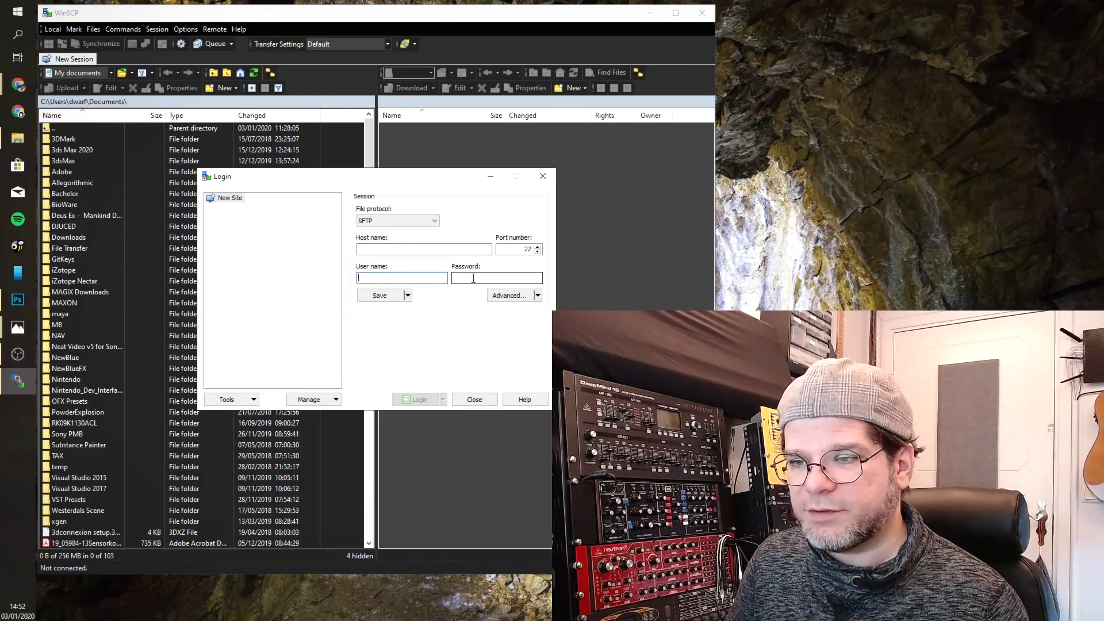
pyautogui.click(386, 249)
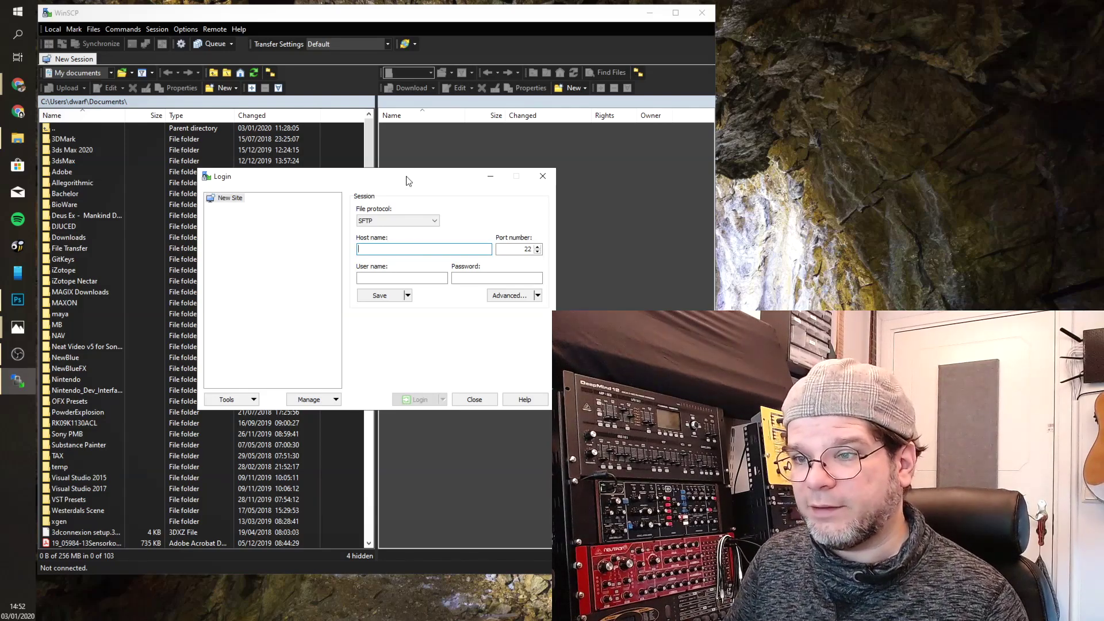
pyautogui.moveTo(406, 177); pyautogui.dragTo(406, 177)
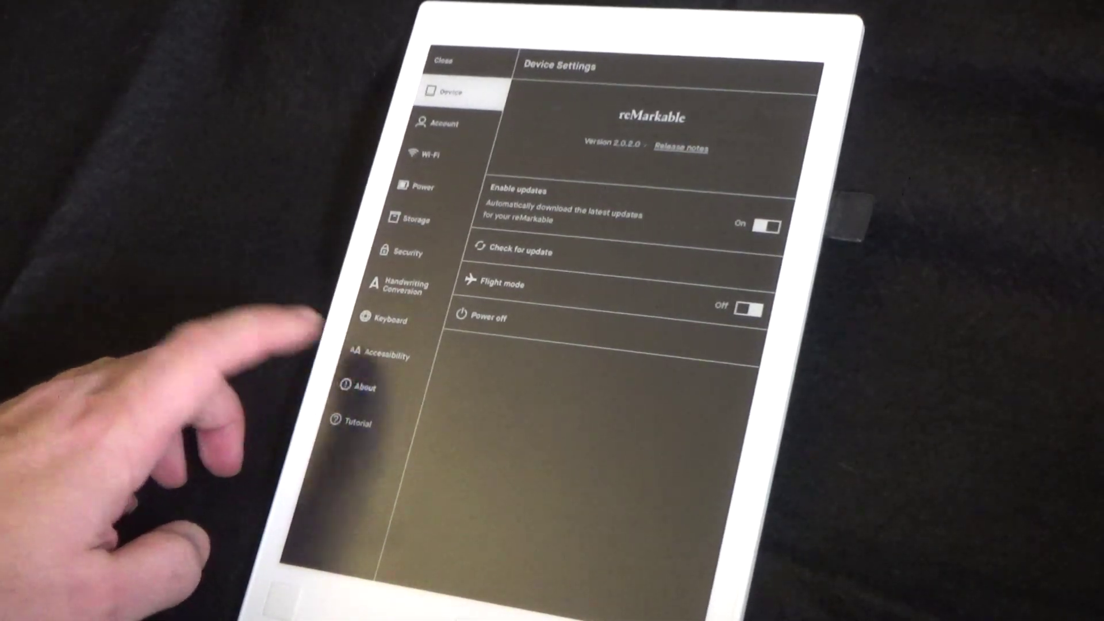
pyautogui.click(361, 387)
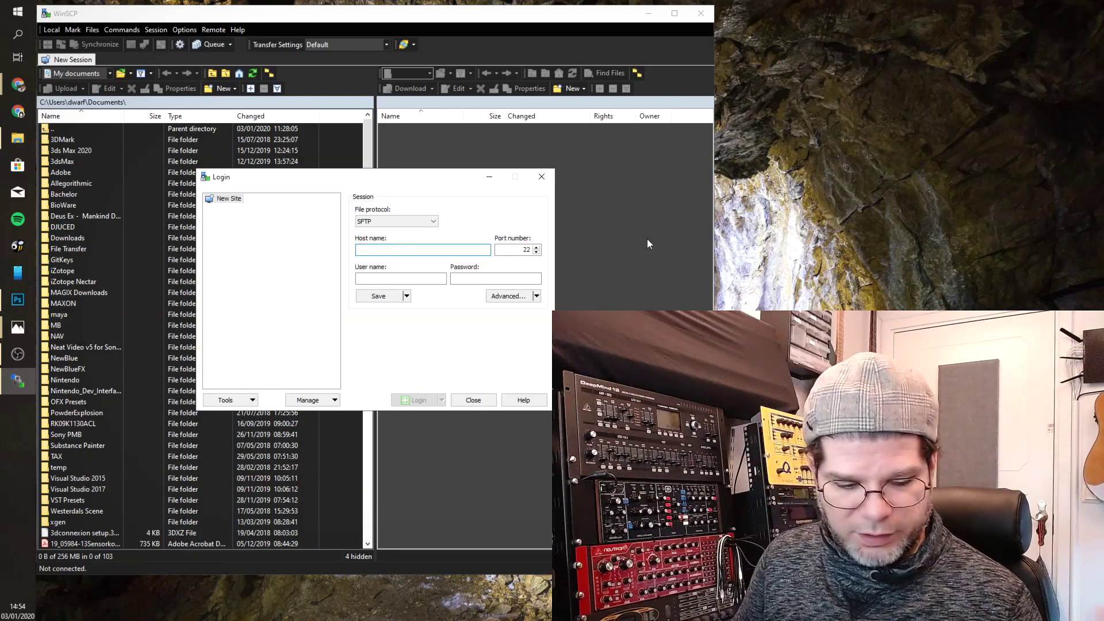
# Enter the reMarkable tablet's IP address as the host name and root as the user name for the SFTP session.
pyautogui.write('192.')
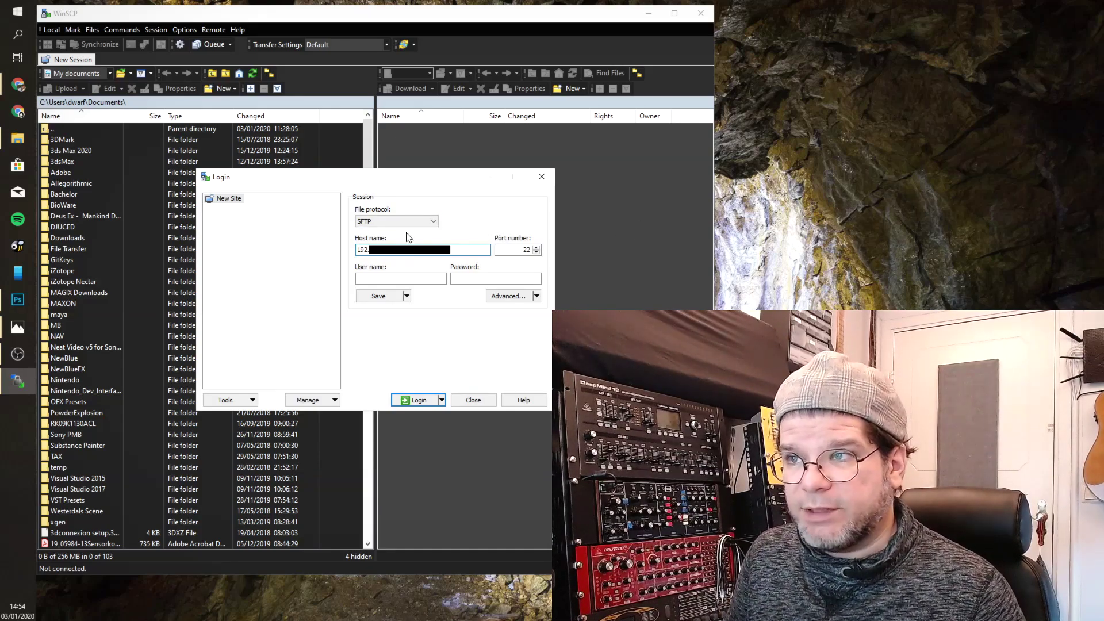
pyautogui.click(369, 277)
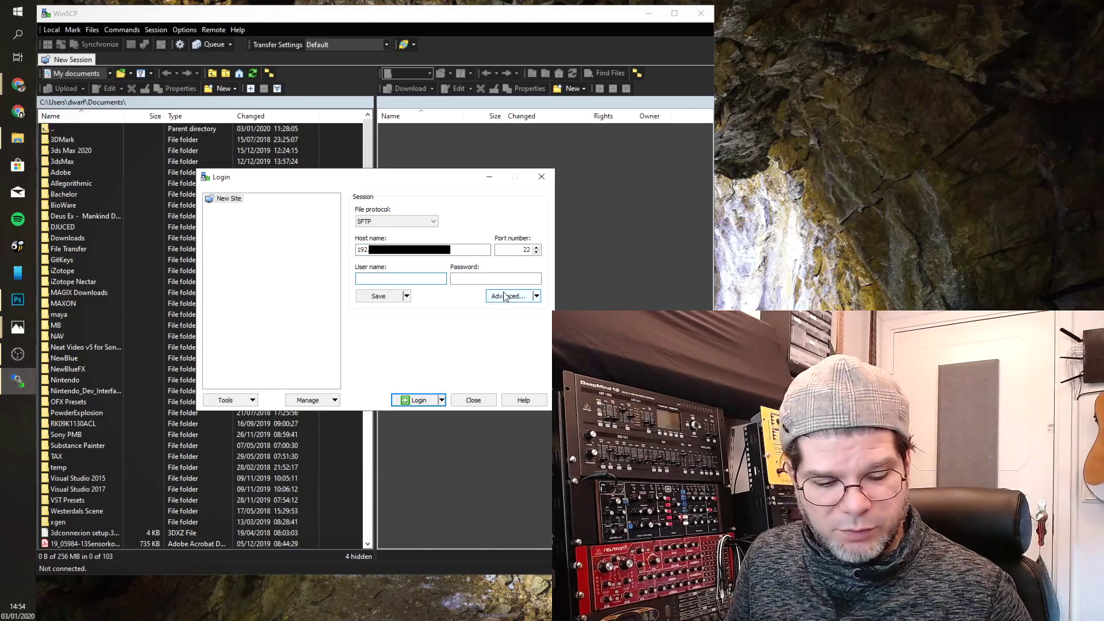
pyautogui.write('root')
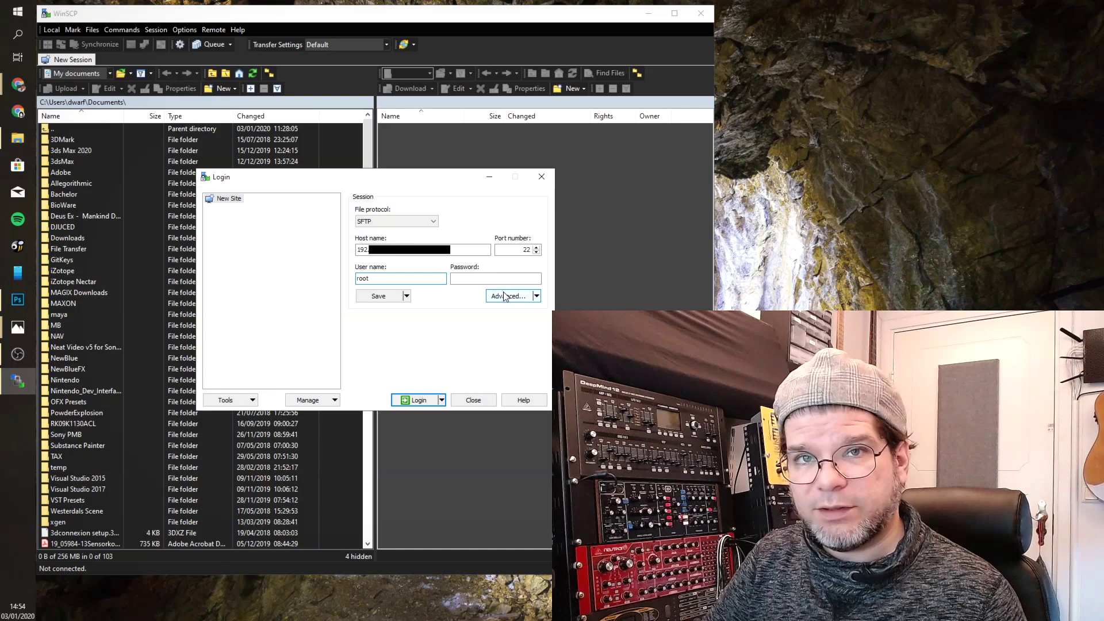
pyautogui.press('Tab')
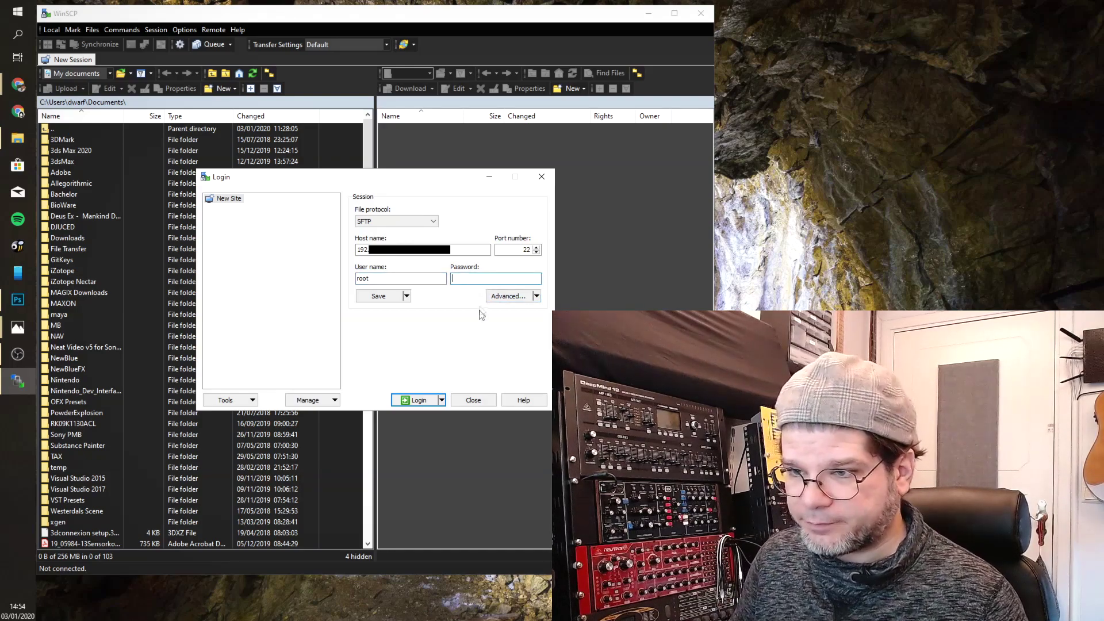
# Enter the tablet's root password and log in to the SFTP session.
pyautogui.write('••')
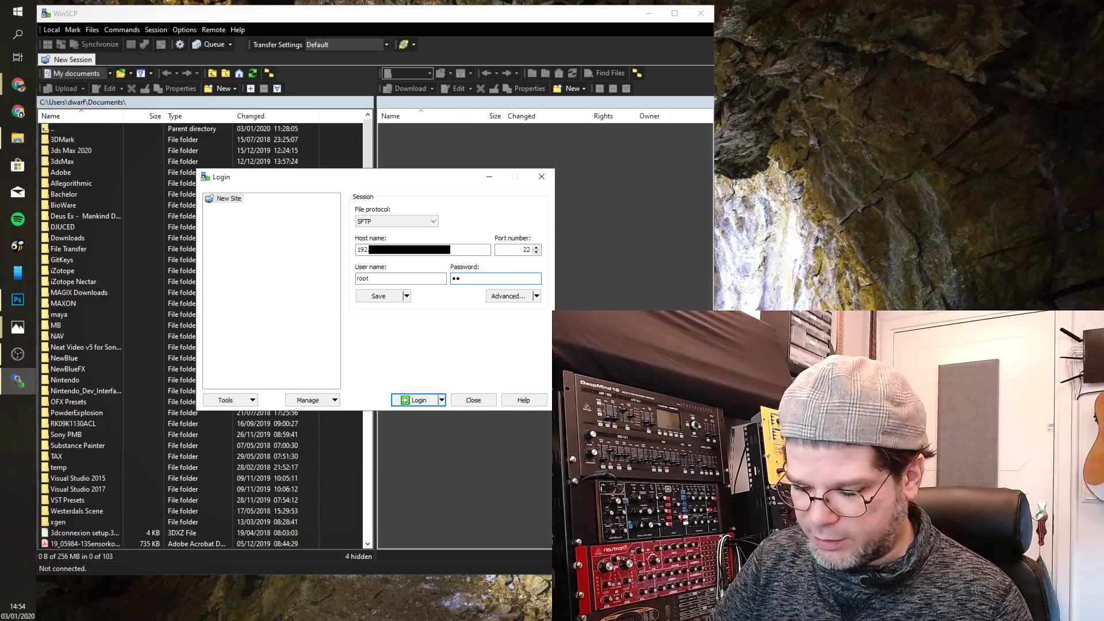
pyautogui.write('••')
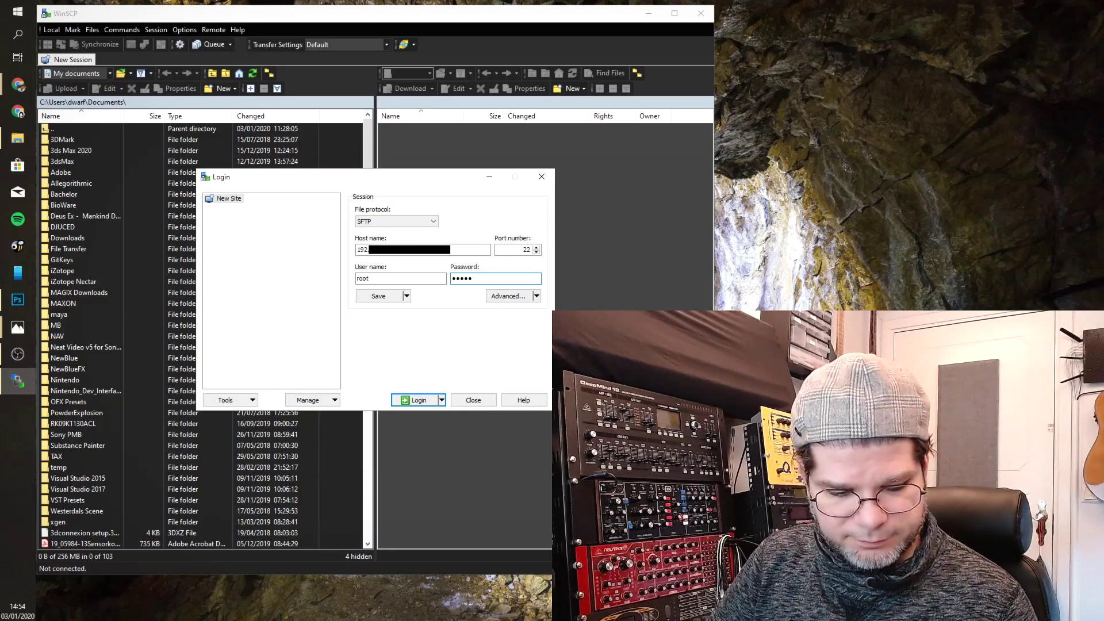
pyautogui.write('••')
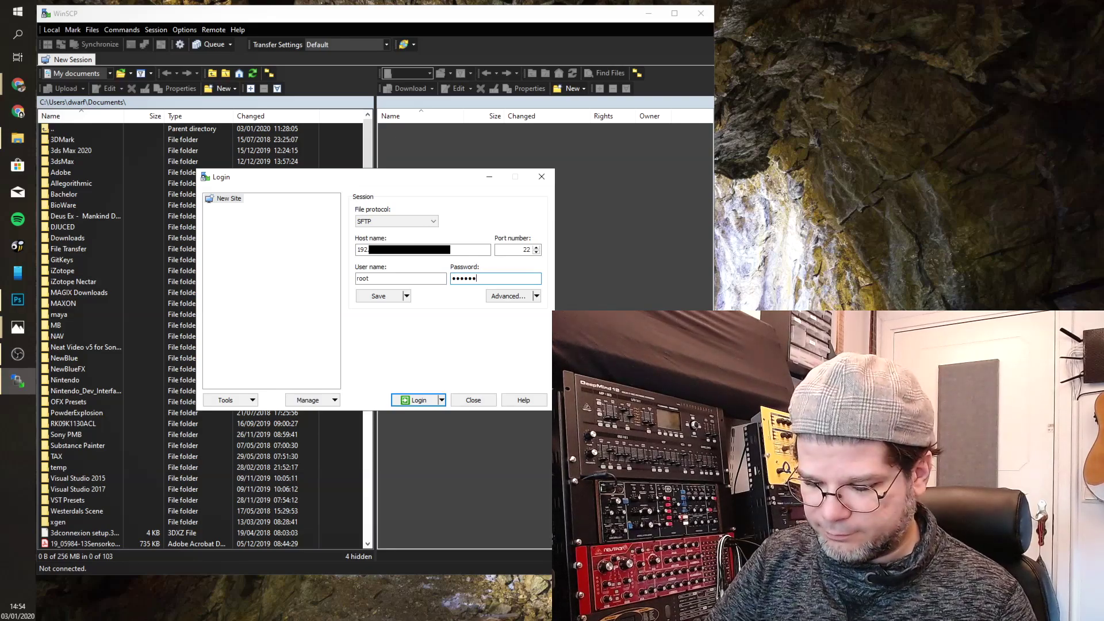
pyautogui.write('•')
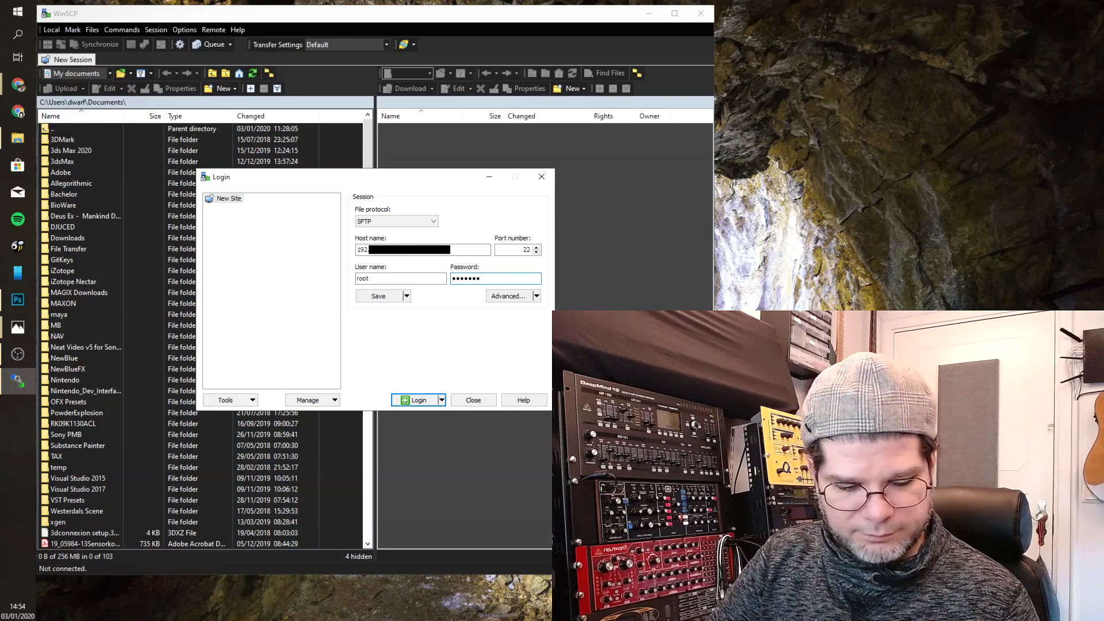
pyautogui.write('•••')
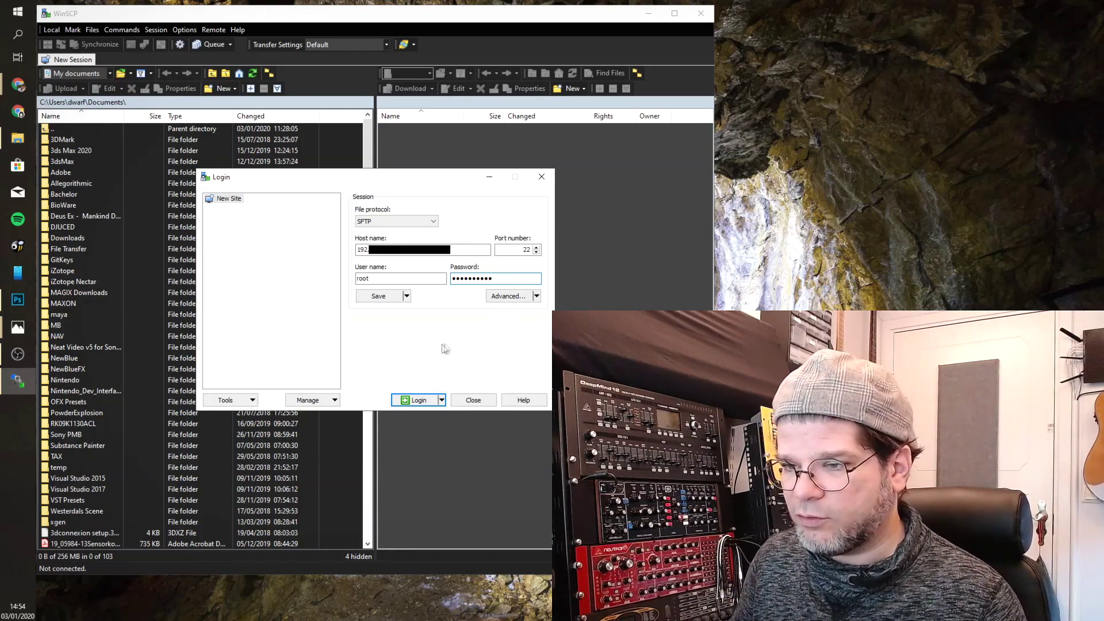
pyautogui.click(424, 401)
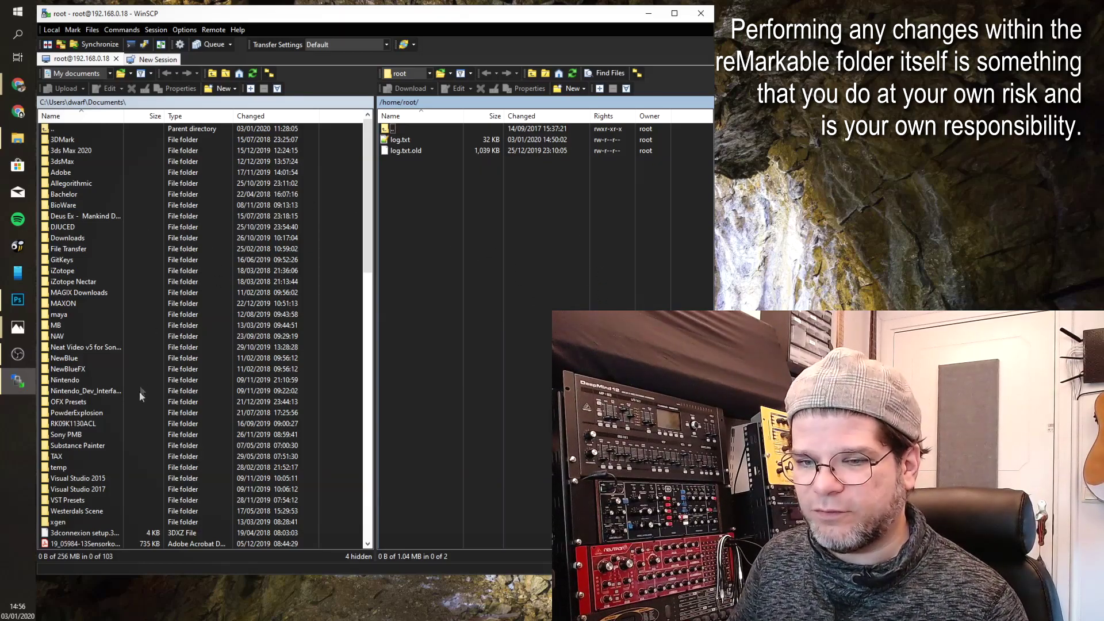
# Open the local Pictures folder, sort it by newest change, widen the name column and select MyYoutubeTemplate.png.
pyautogui.click(74, 102)
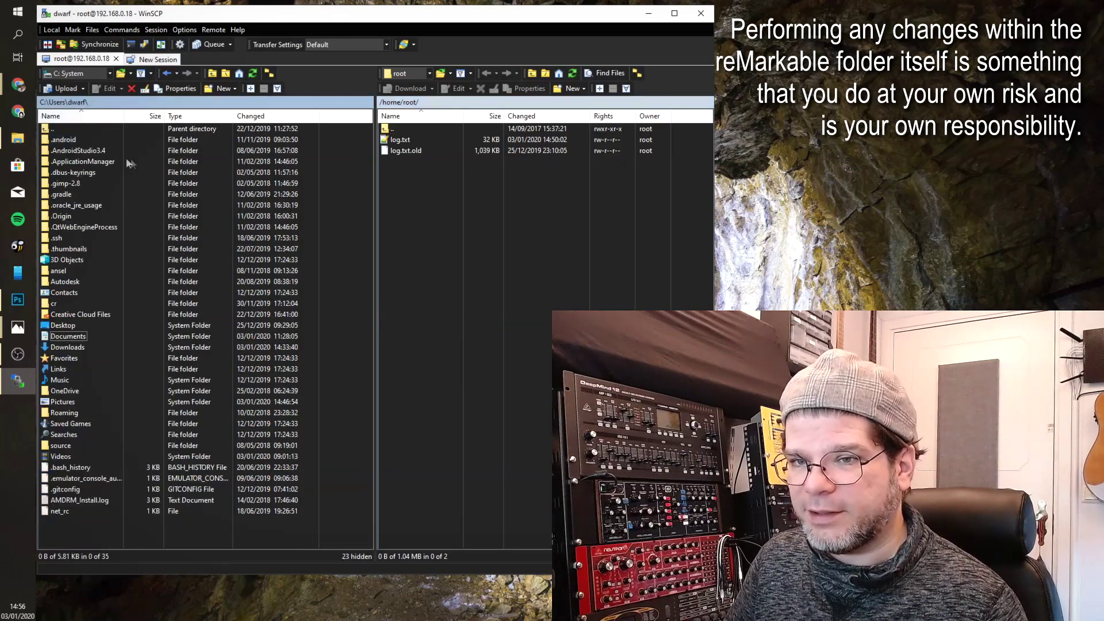
pyautogui.doubleClick(64, 401)
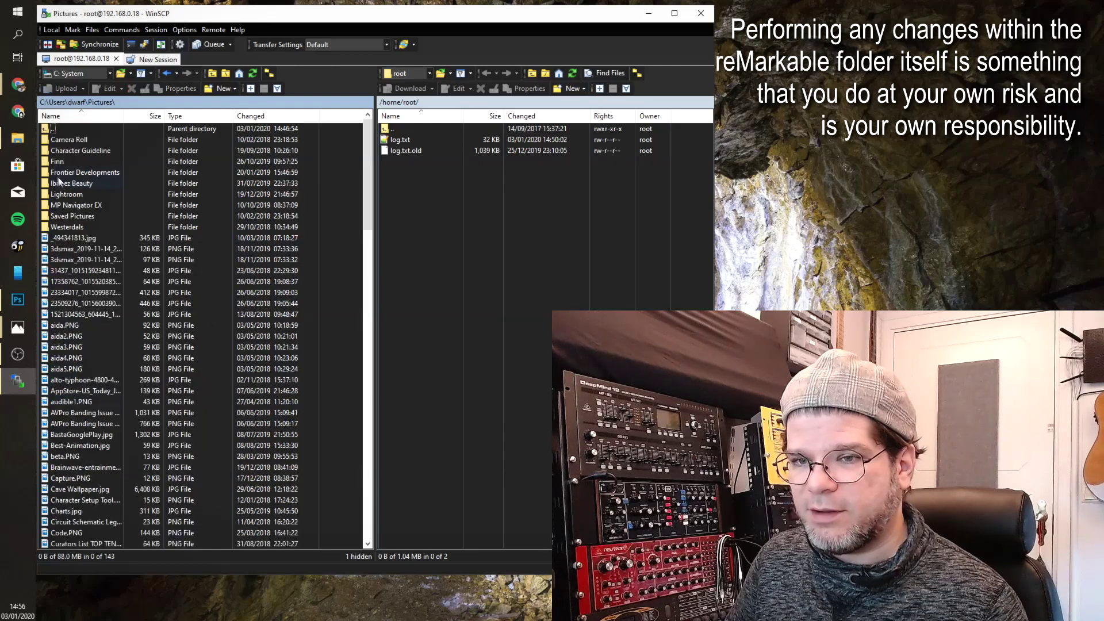
pyautogui.click(255, 118)
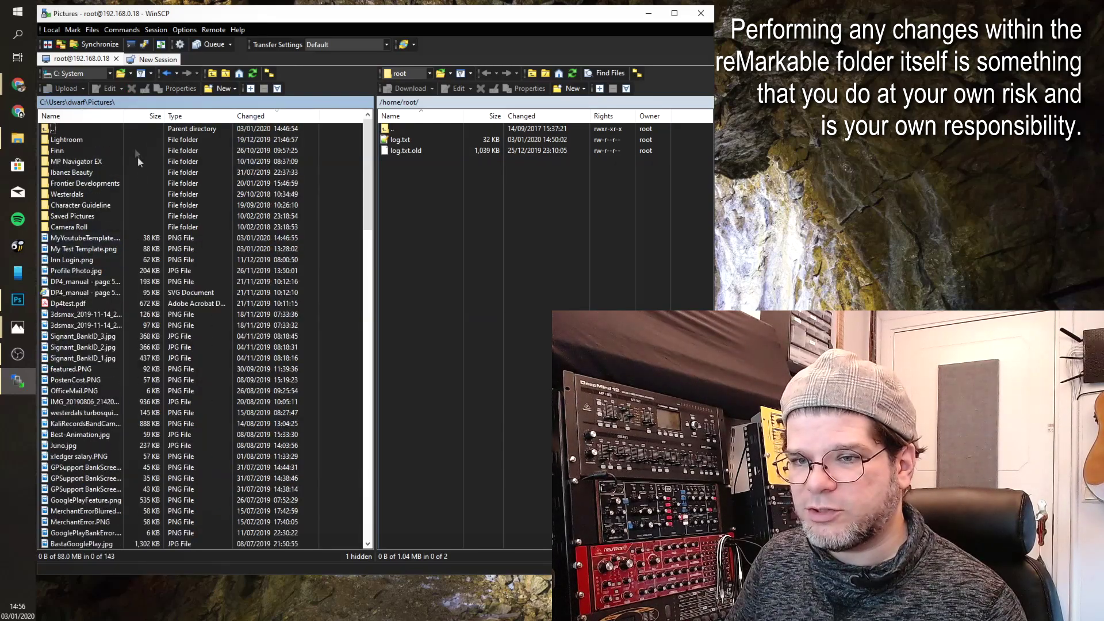
pyautogui.moveTo(123, 115); pyautogui.dragTo(160, 115)
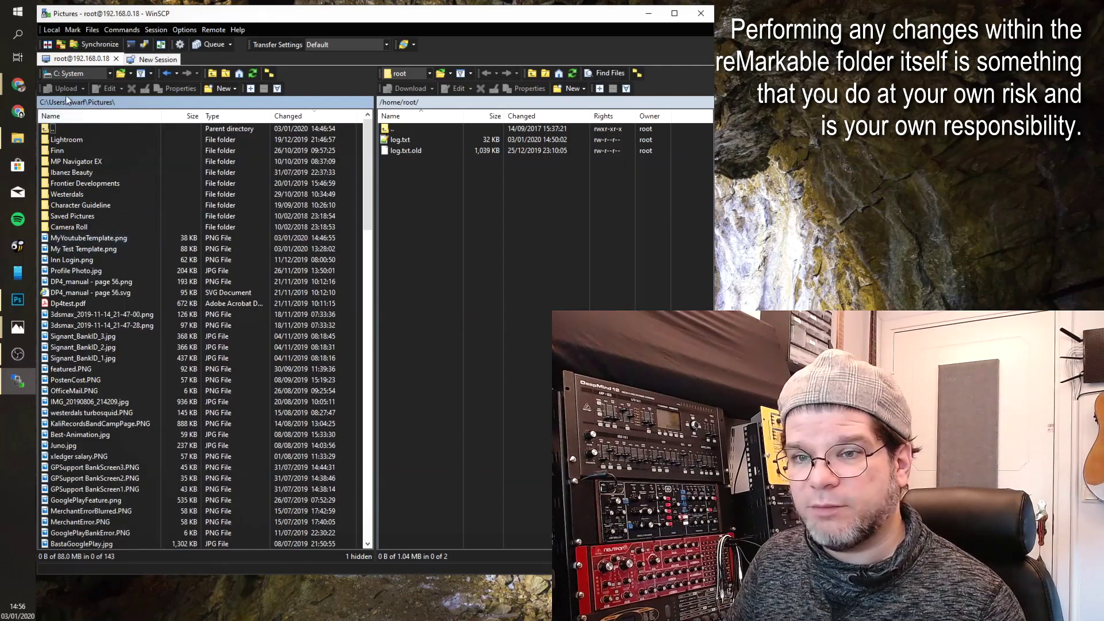
pyautogui.click(65, 238)
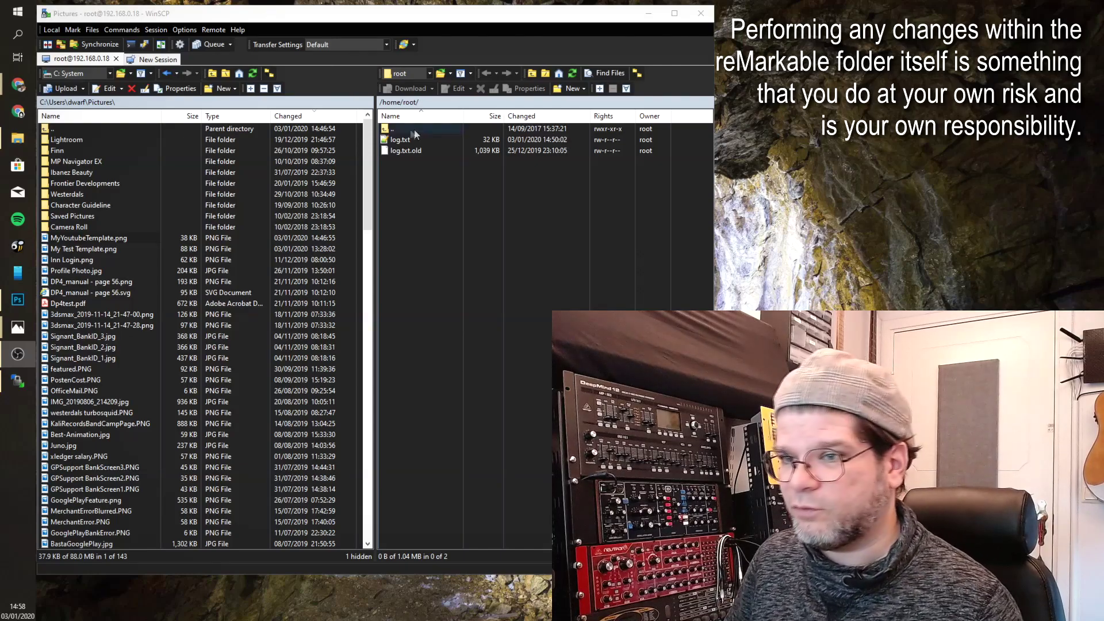
# Navigate on the tablet from /home/root up to the root directory and into /usr/share/remarkable.
pyautogui.doubleClick(399, 129)
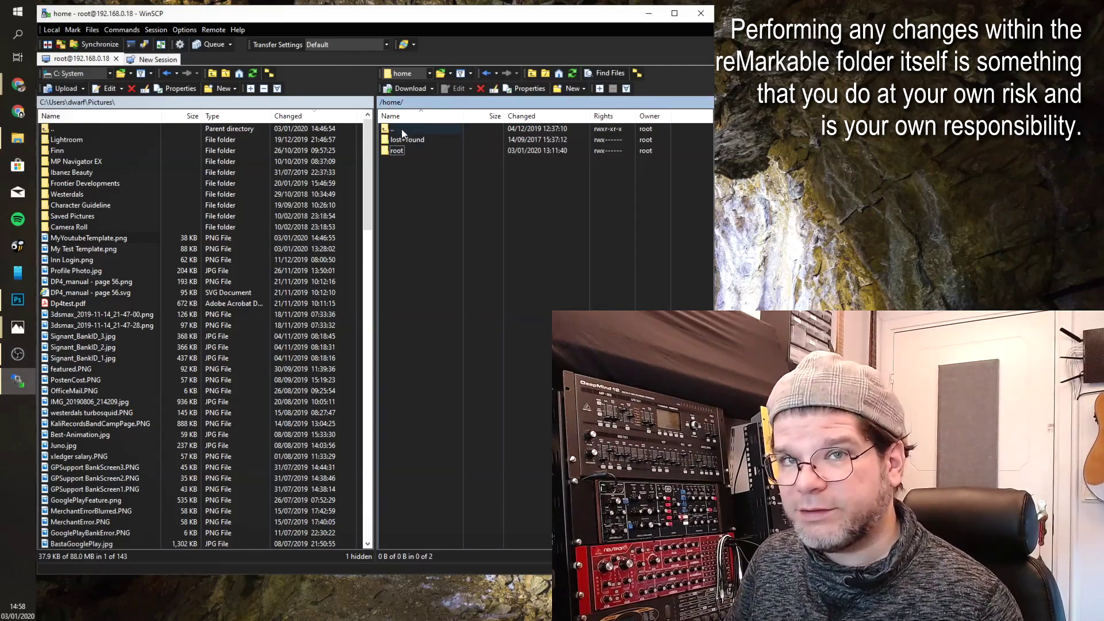
pyautogui.doubleClick(402, 129)
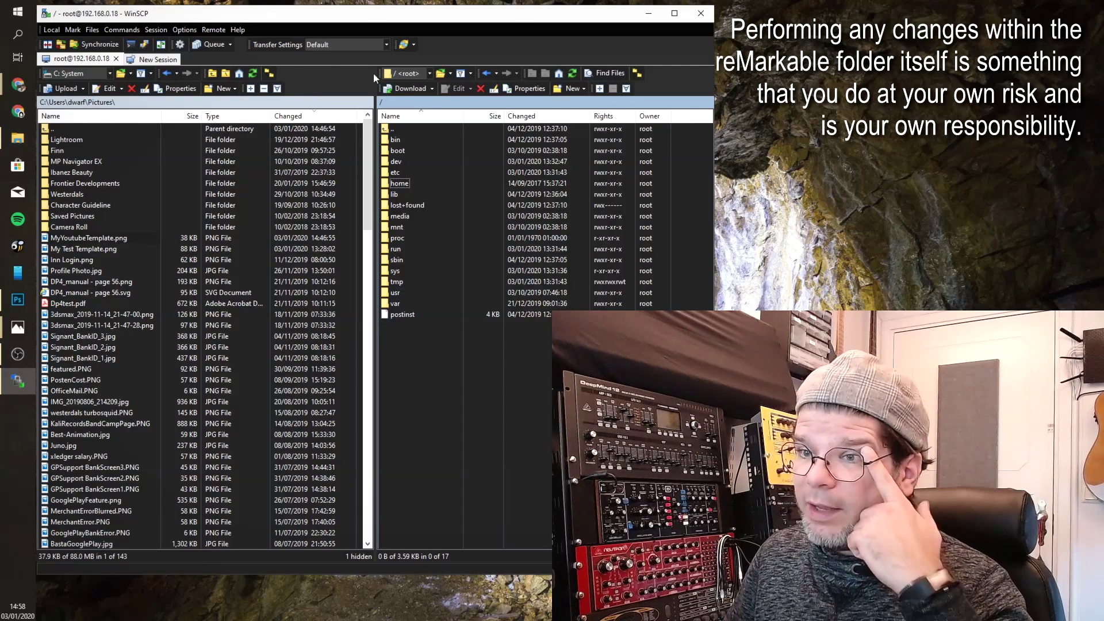
pyautogui.doubleClick(401, 295)
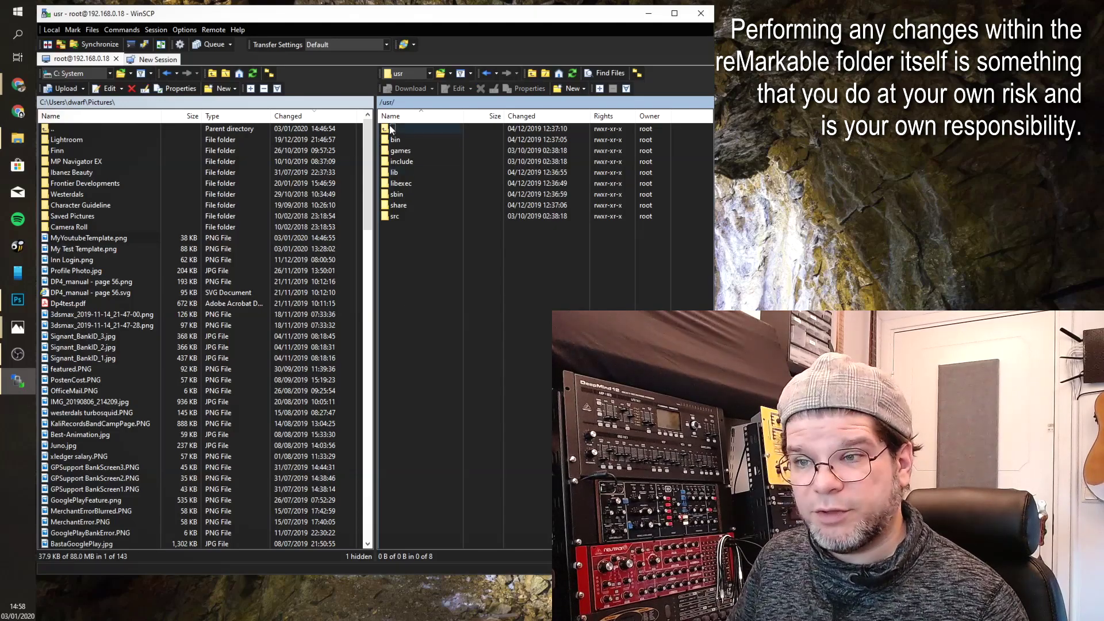
pyautogui.doubleClick(403, 206)
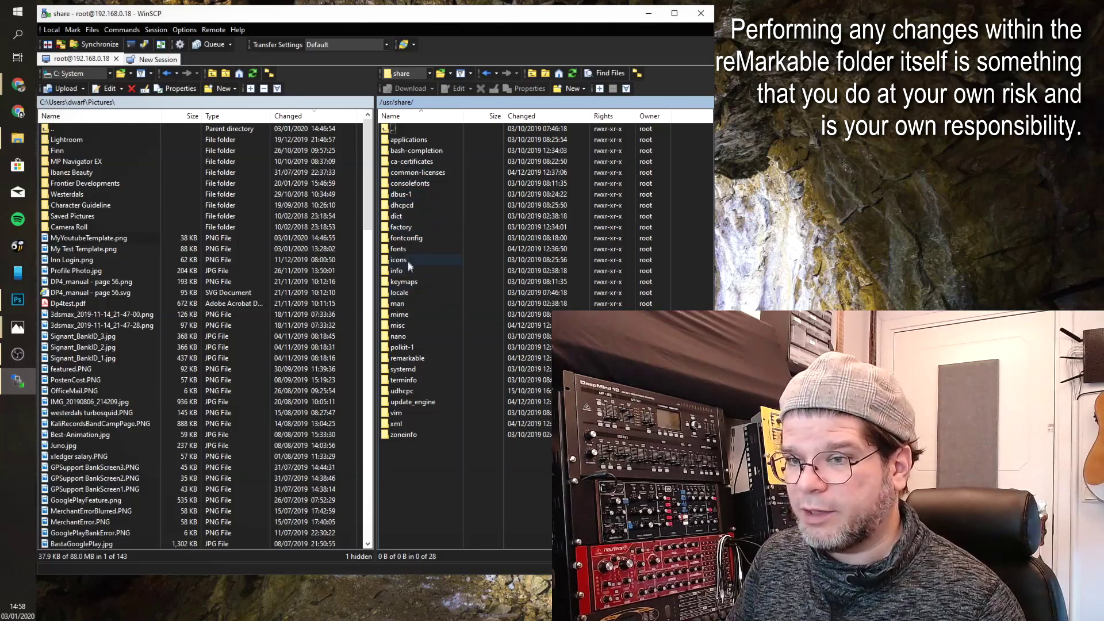
pyautogui.doubleClick(405, 359)
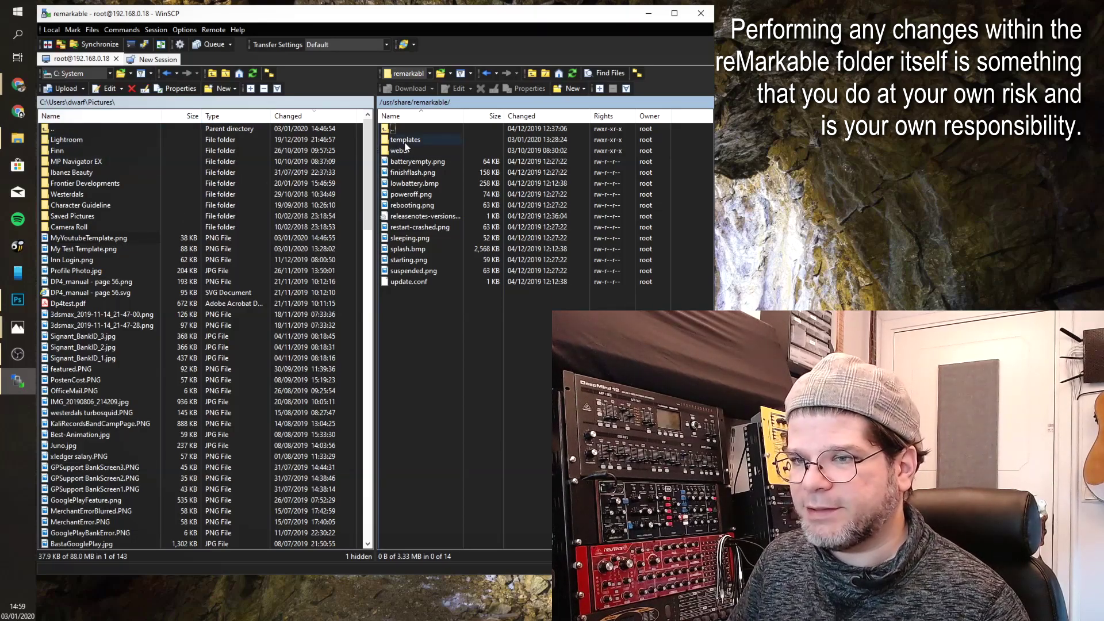
# Back up the tablet's templates folder to the local Pictures folder, and open the original on the tablet.
pyautogui.moveTo(409, 140); pyautogui.dragTo(176, 504)
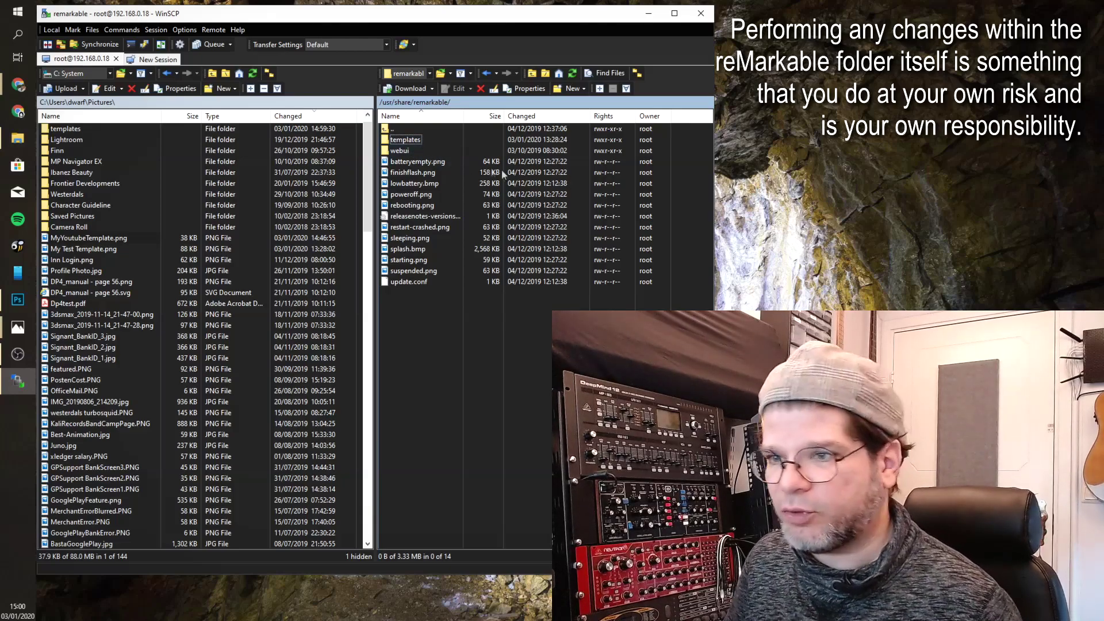
pyautogui.doubleClick(412, 141)
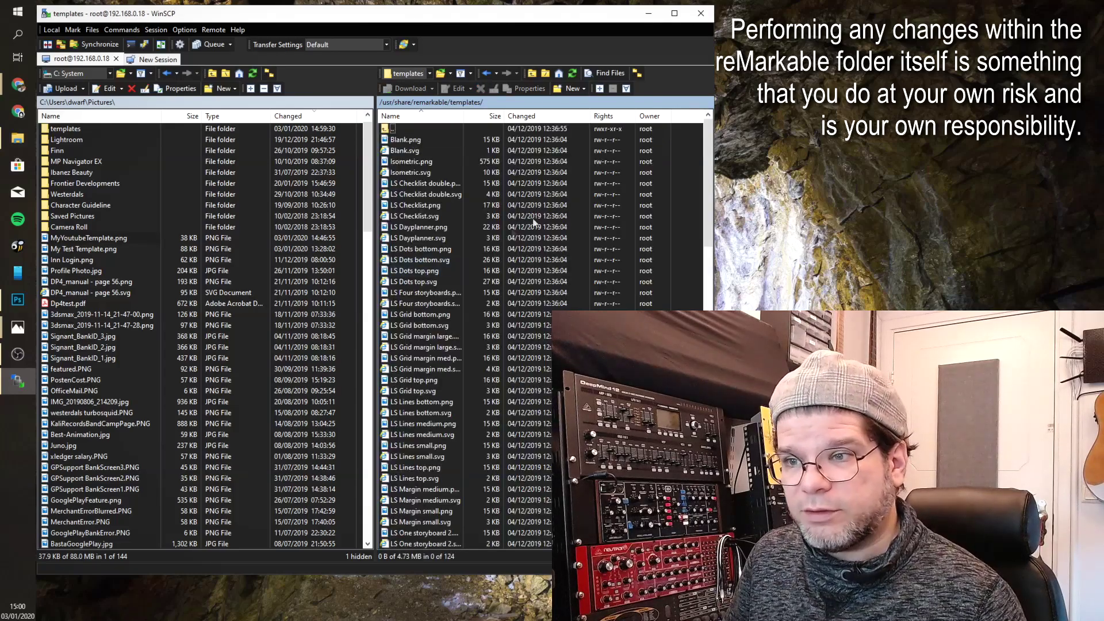
# Examine the template files in the tablet's templates folder, from Blank.png through templates.json.
pyautogui.scroll(-20, 695, 229)
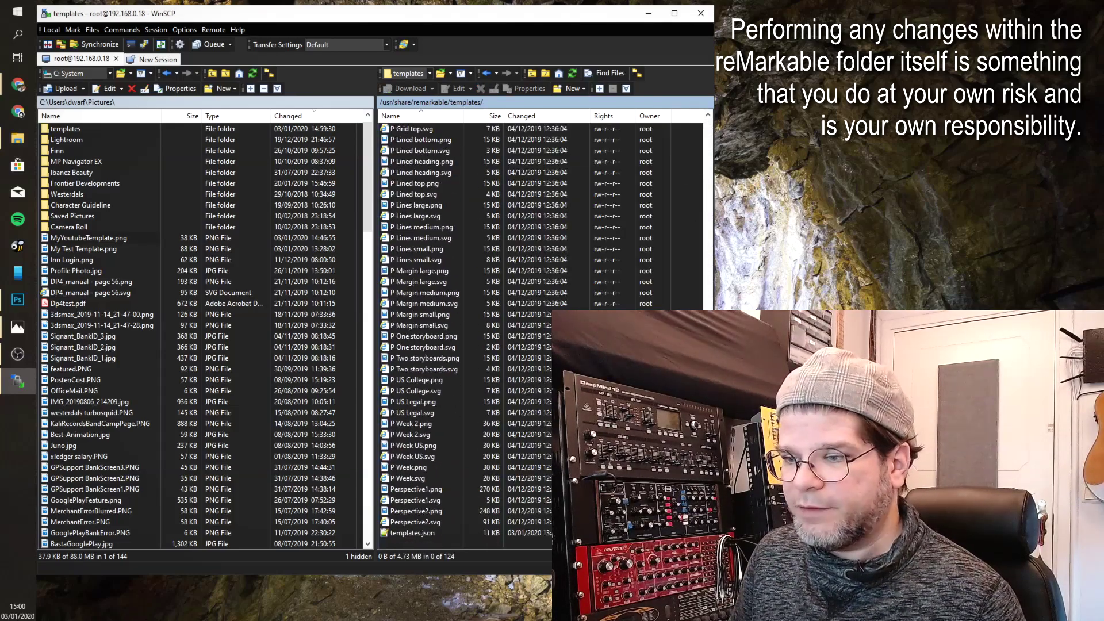
pyautogui.scroll(20, 698, 306)
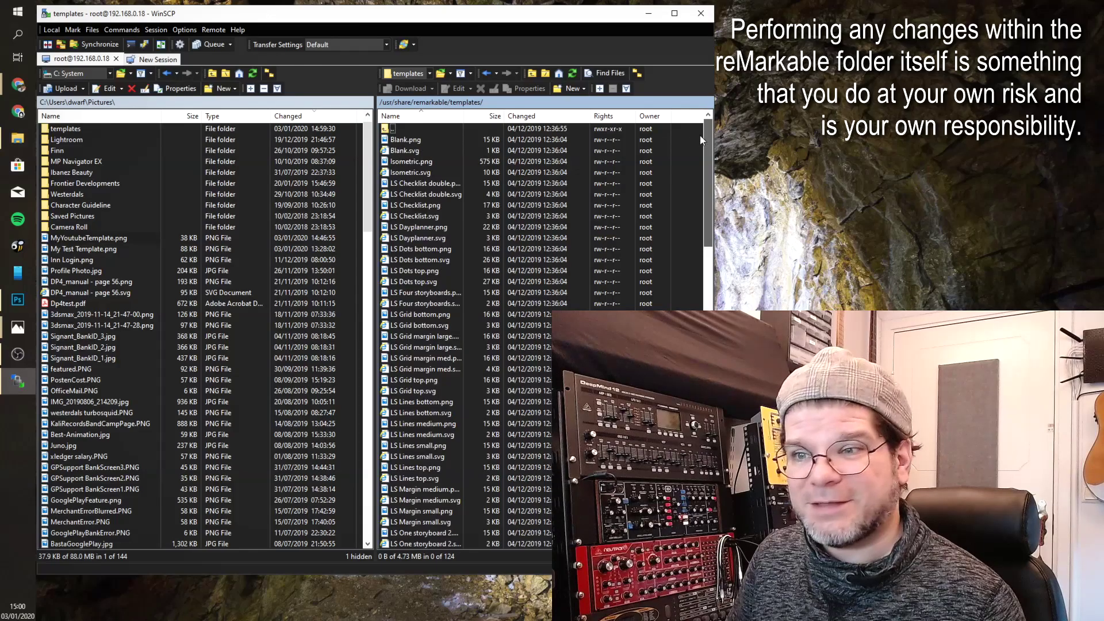
pyautogui.scroll(-1, 703, 151)
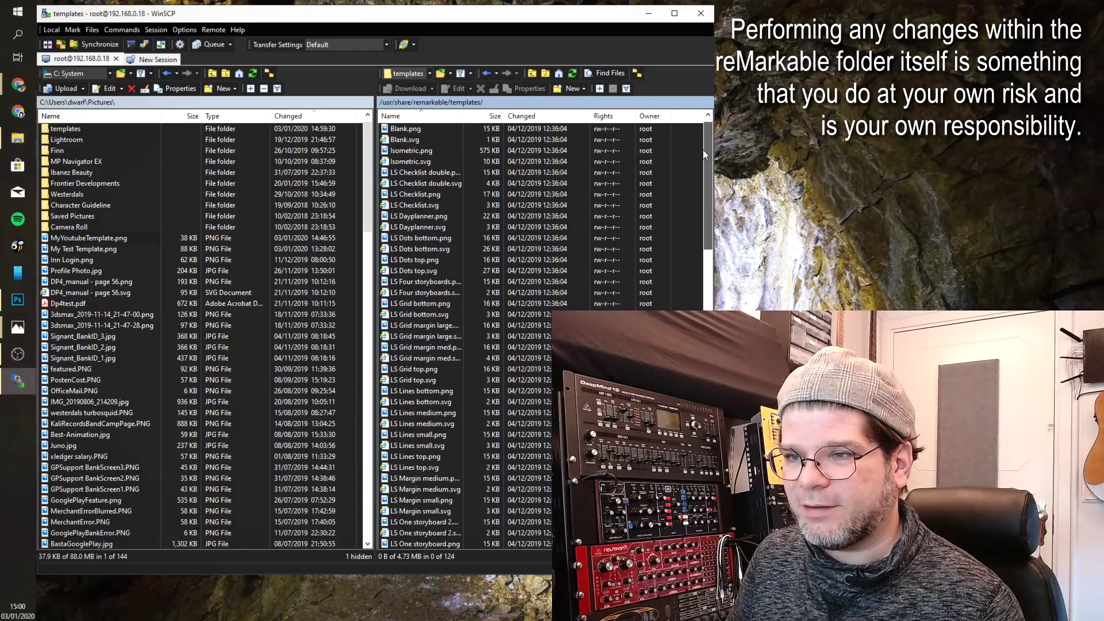
pyautogui.scroll(-6, 703, 149)
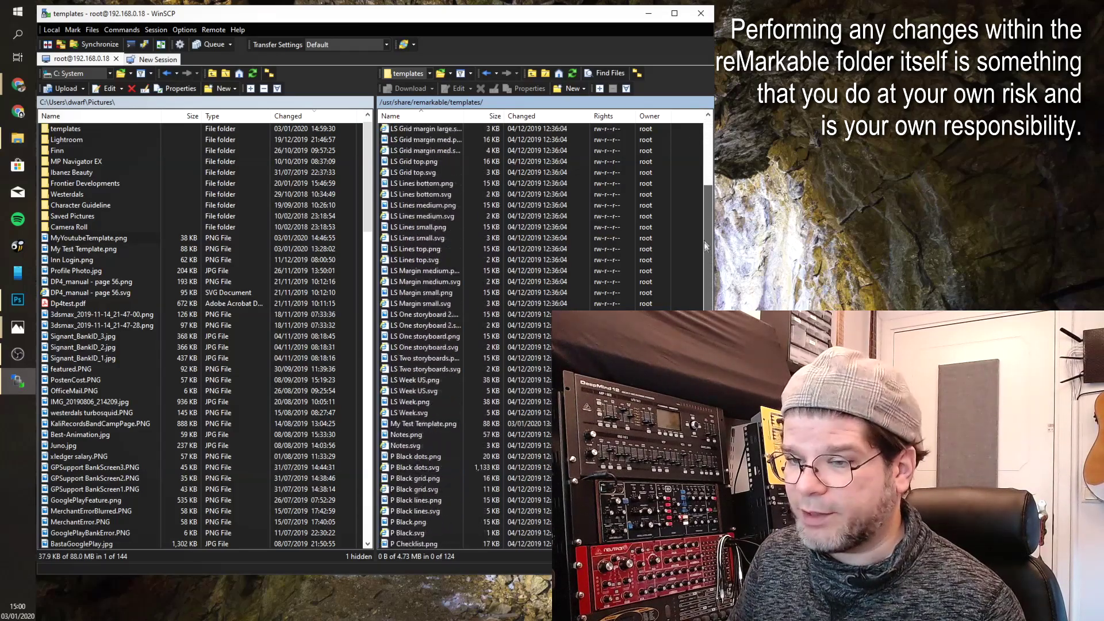
pyautogui.scroll(1, 707, 246)
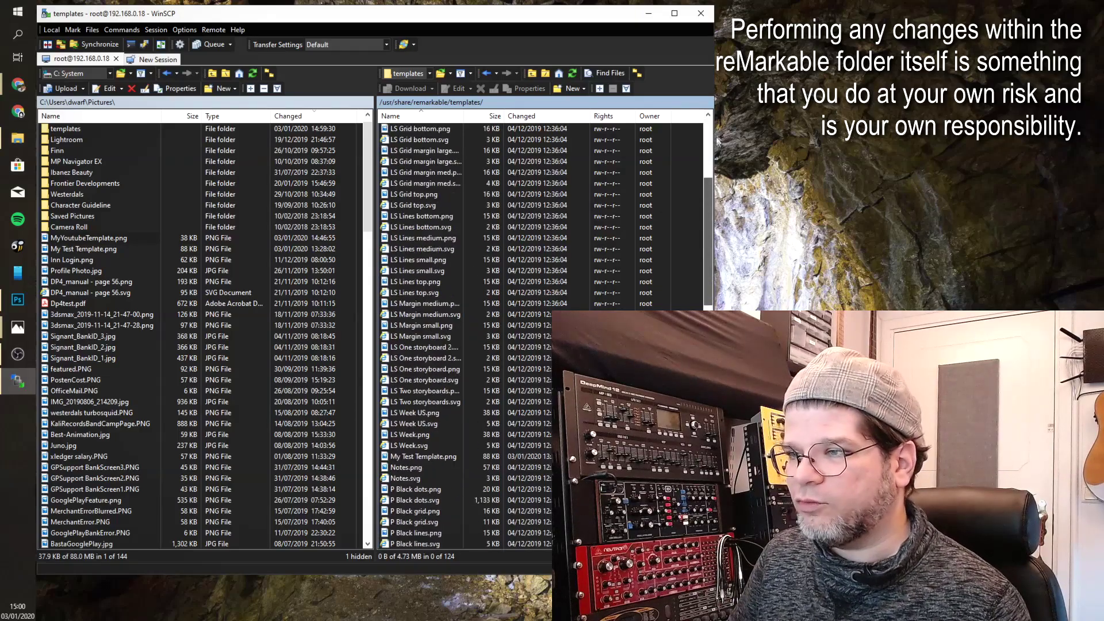
pyautogui.scroll(-13, 644, 294)
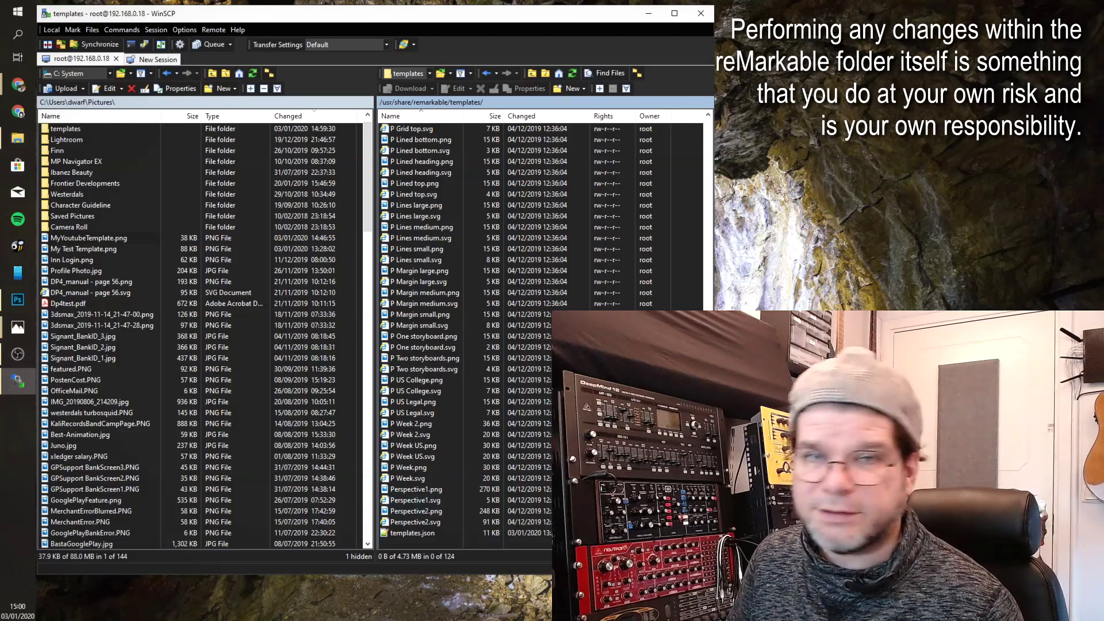
pyautogui.scroll(19, 435, 336)
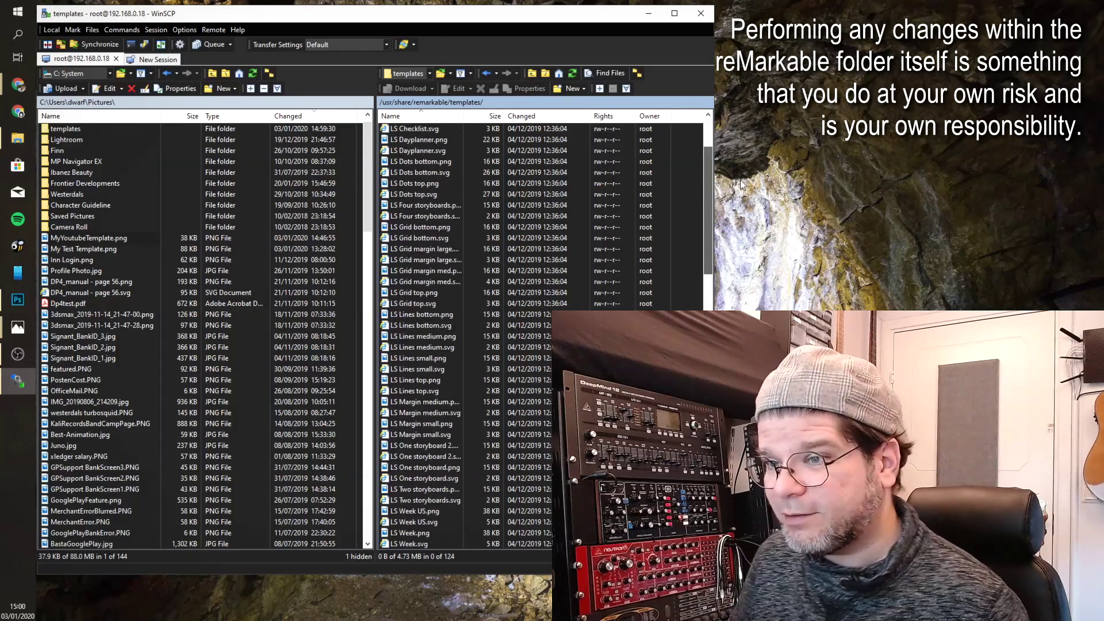
pyautogui.scroll(-20, 435, 336)
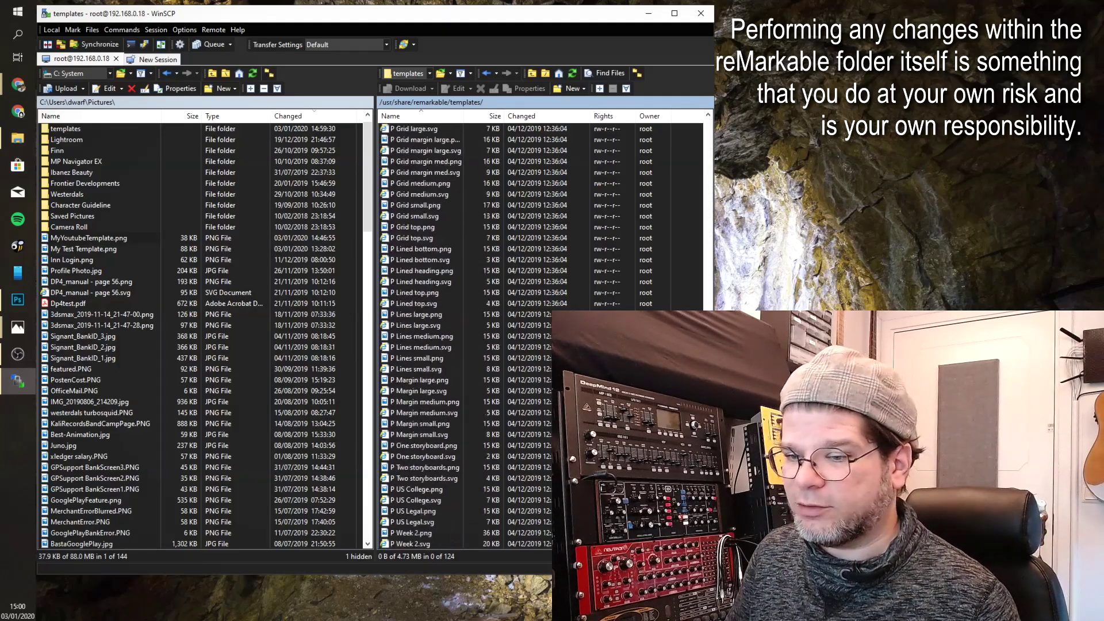
pyautogui.scroll(18, 466, 337)
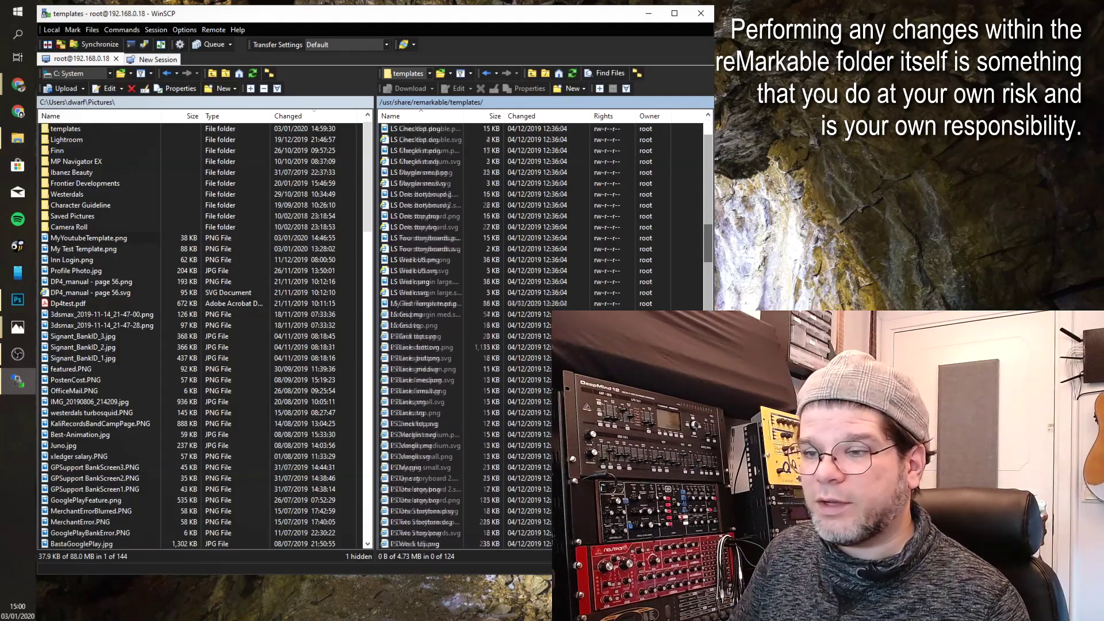
pyautogui.scroll(3, 708, 161)
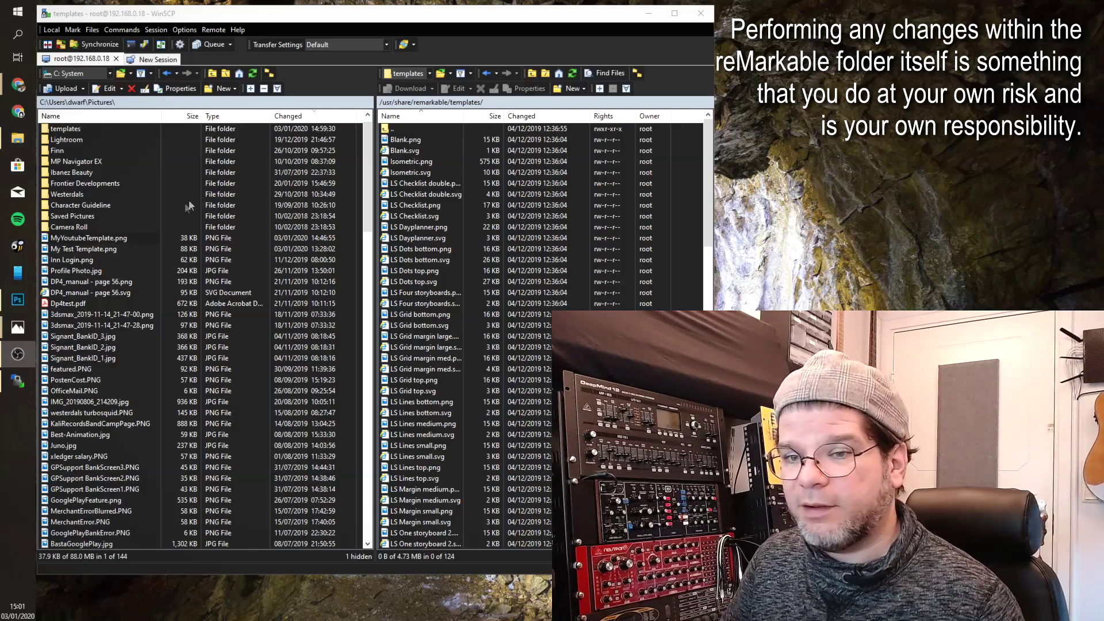
# Upload MyYoutubeTemplate.png from the local Pictures folder to /usr/share/remarkable/templates on the tablet.
pyautogui.click(69, 239)
pyautogui.moveTo(67, 240); pyautogui.dragTo(474, 269)
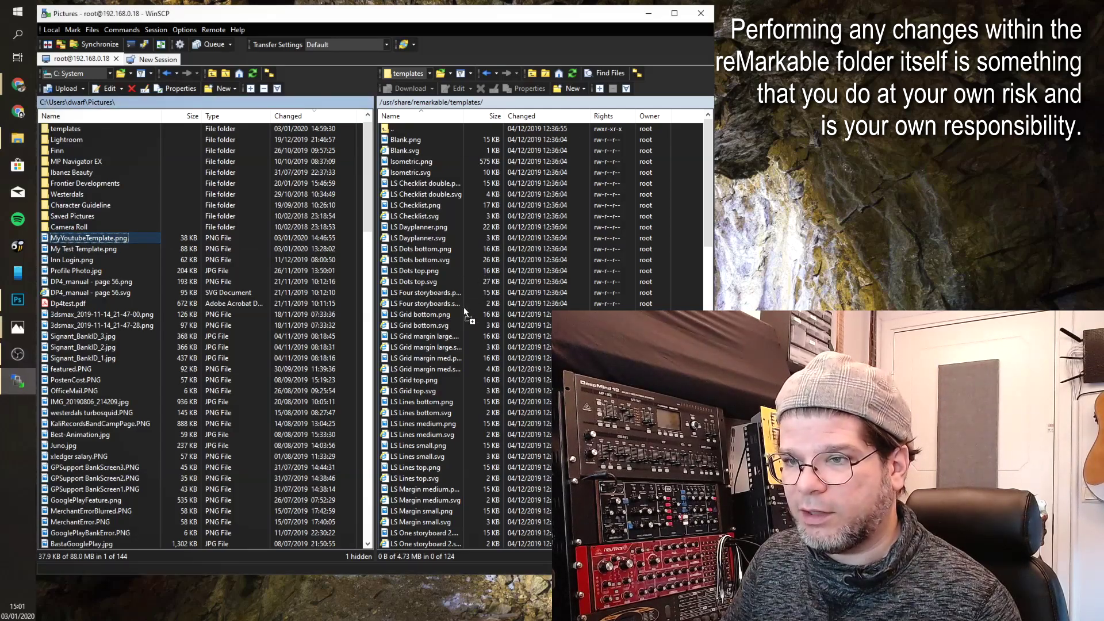
pyautogui.moveTo(465, 308); pyautogui.dragTo(466, 309)
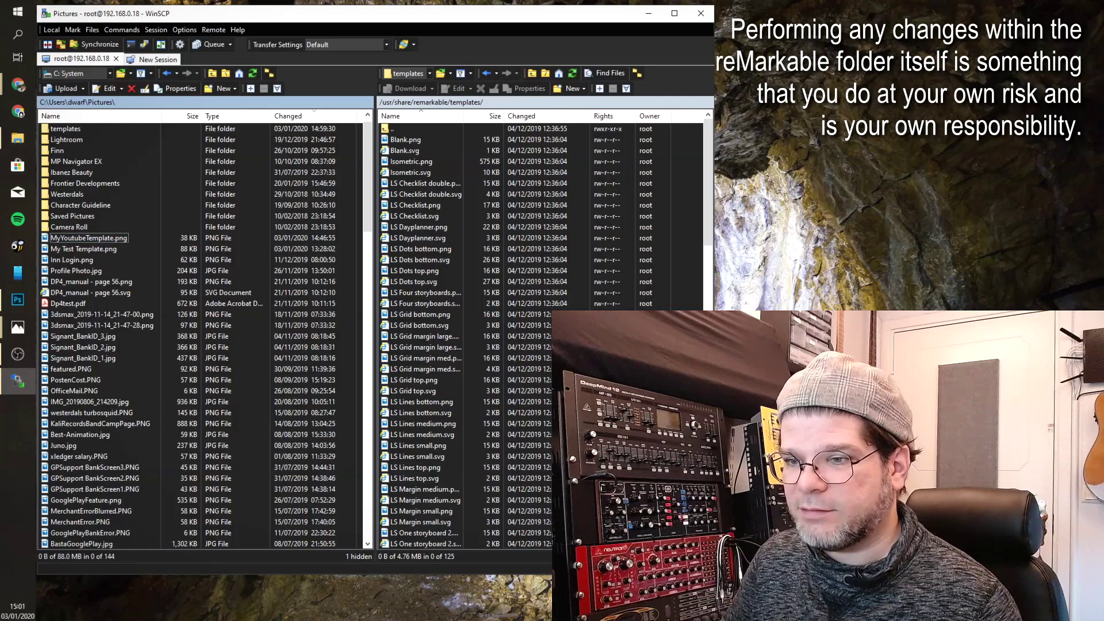
# Find the uploaded MyYoutubeTemplate.png in the tablet's templates folder, fit the name column to the full file names and select the file.
pyautogui.scroll(-2, 627, 280)
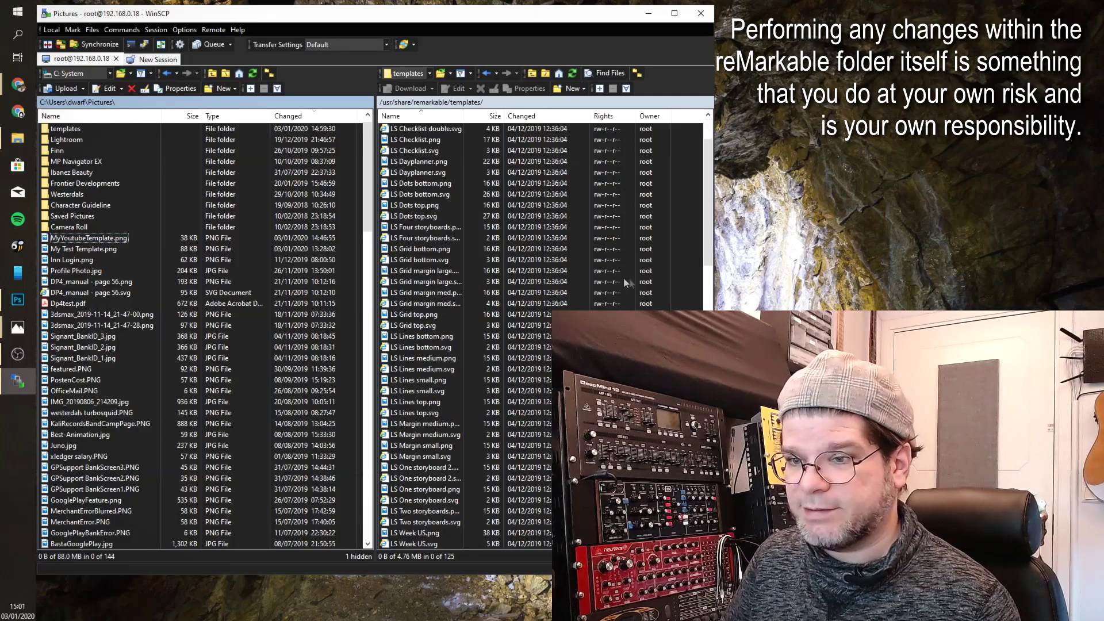
pyautogui.scroll(-6, 540, 340)
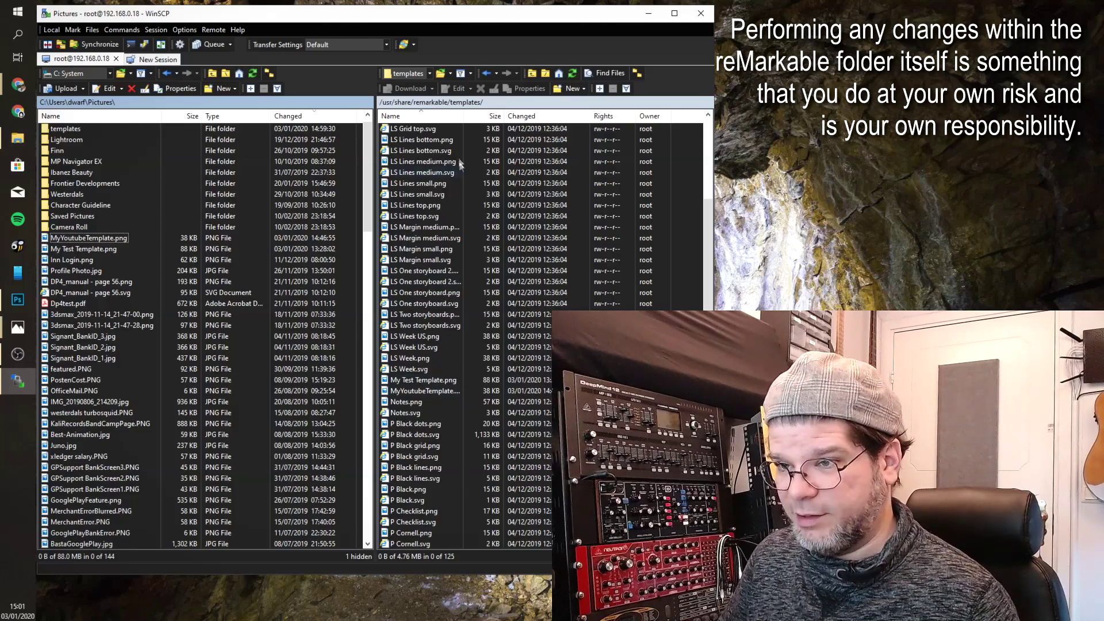
pyautogui.doubleClick(463, 116)
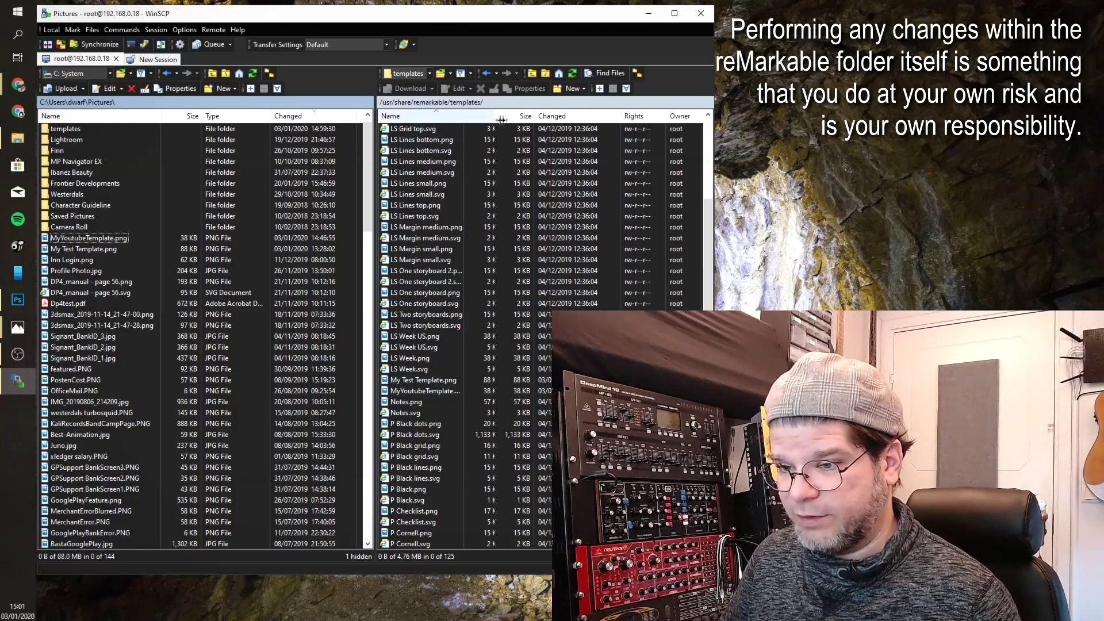
pyautogui.click(404, 394)
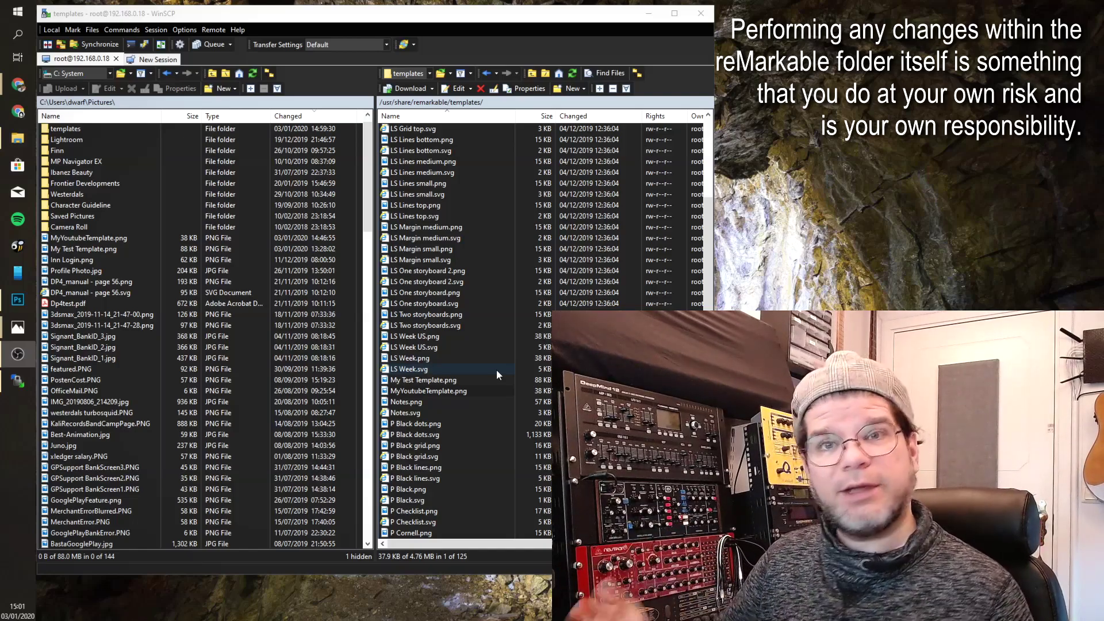
# Open templates.json from the tablet's templates folder in the text editor.
pyautogui.scroll(-20, 485, 387)
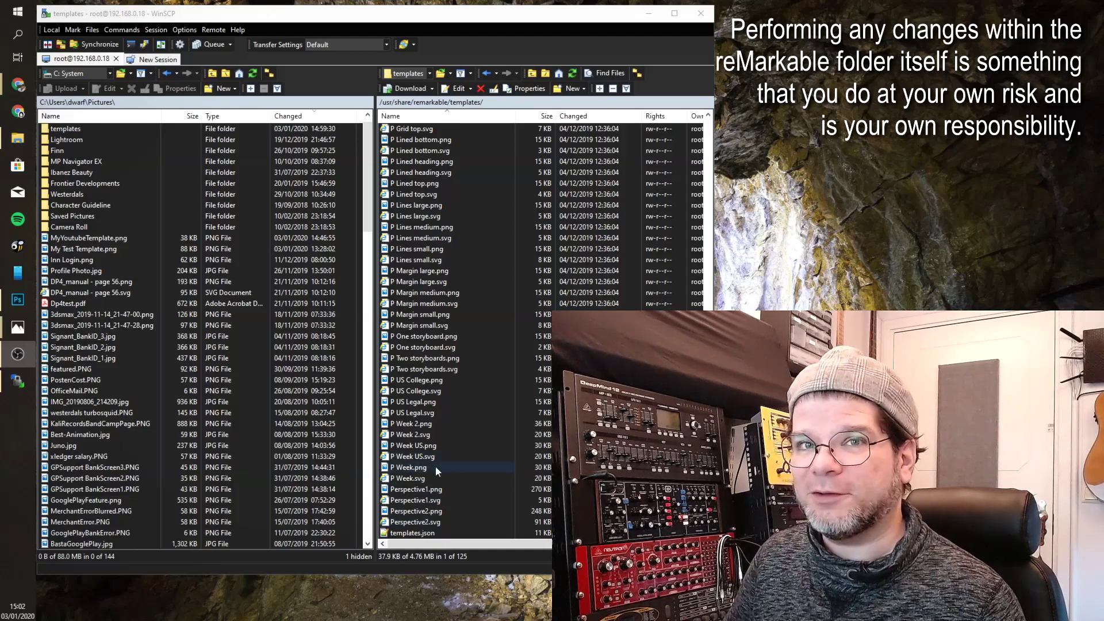
pyautogui.click(409, 535)
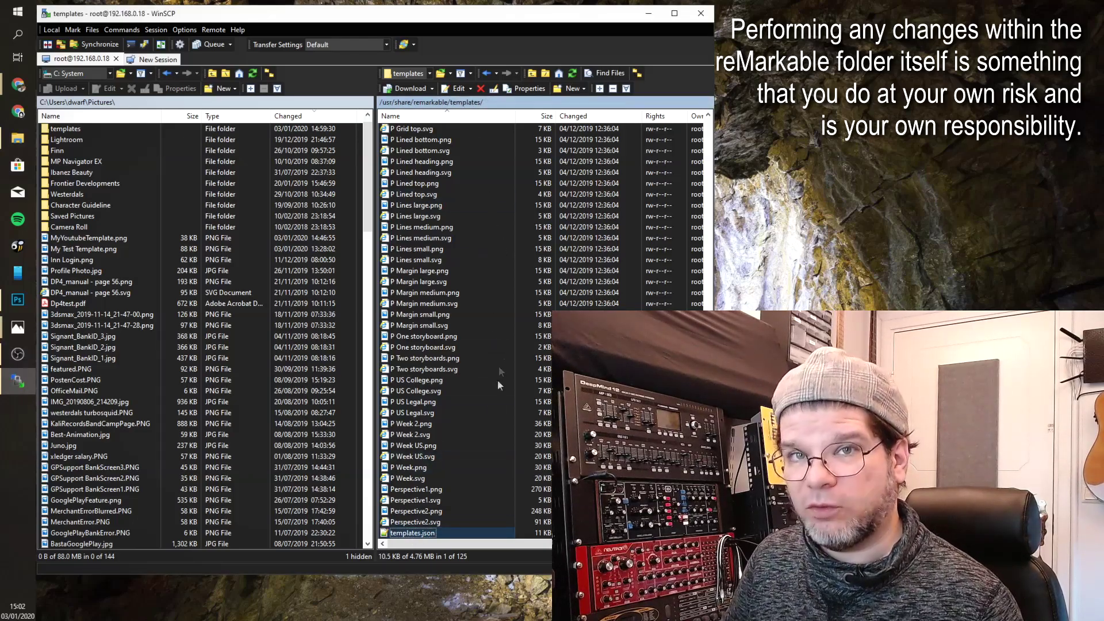
pyautogui.rightClick(422, 535)
pyautogui.click(418, 534)
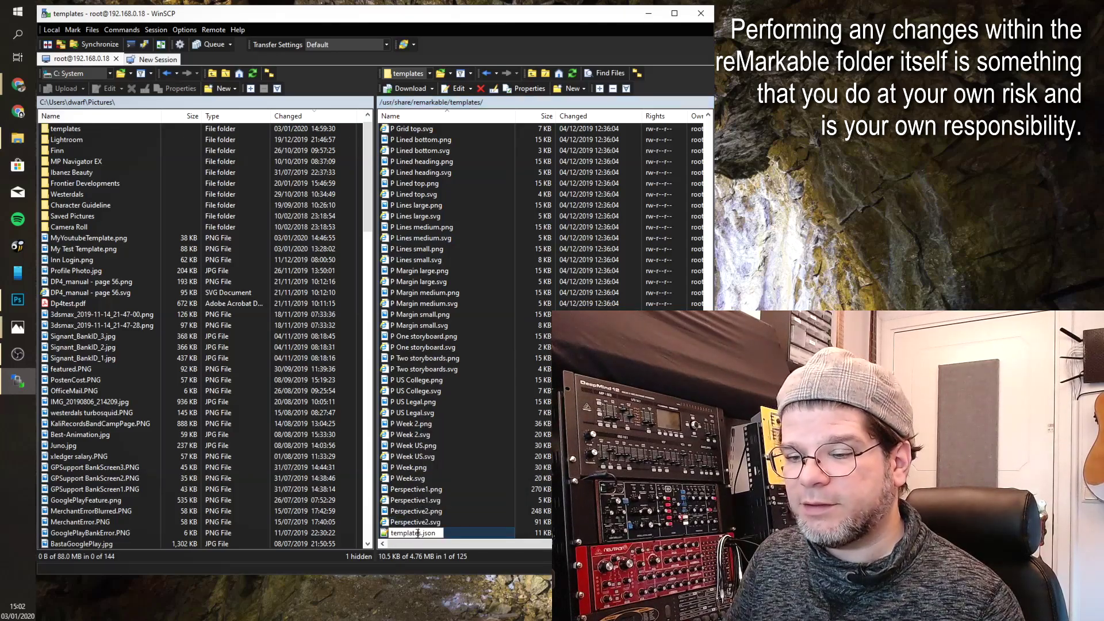
pyautogui.press('Escape')
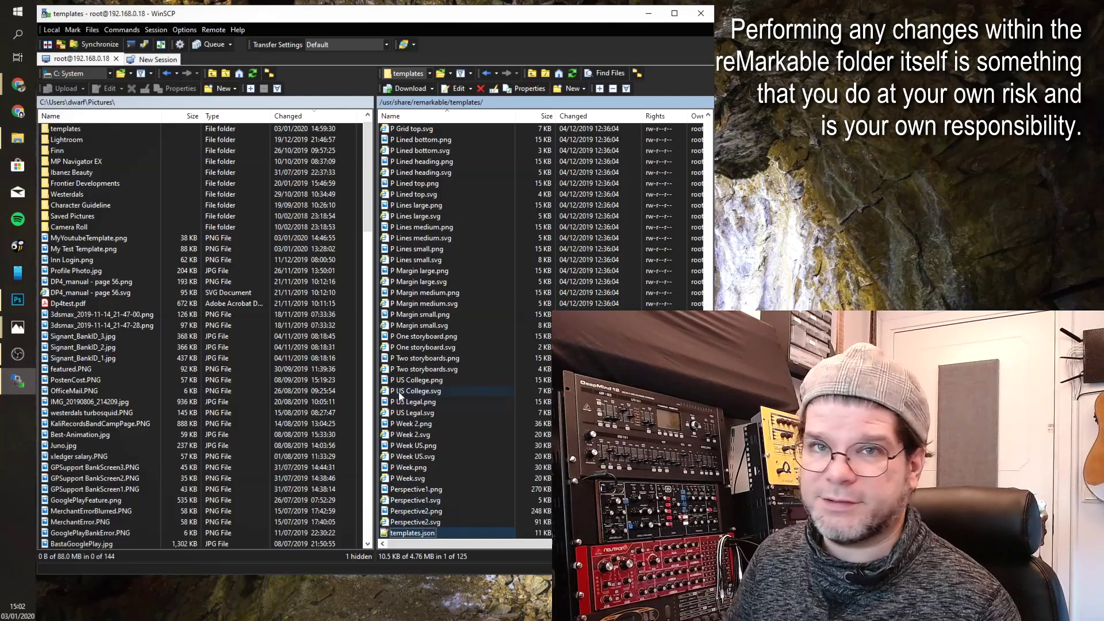
pyautogui.doubleClick(416, 533)
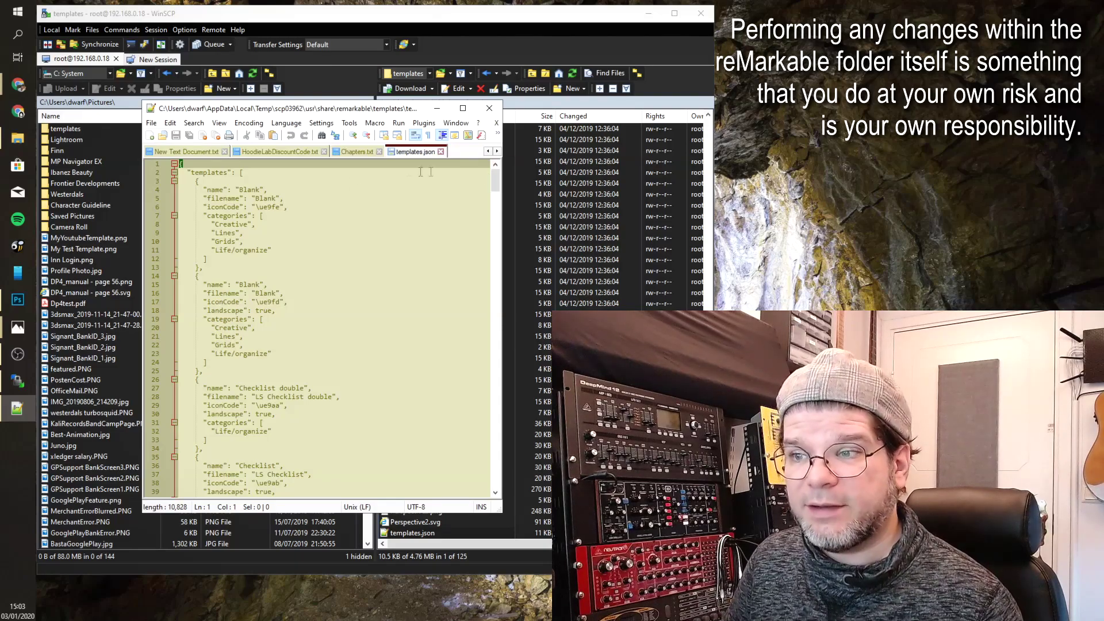
# Examine how the first Blank entry in templates.json is structured: its braces, name, filename, iconCode and categories.
pyautogui.moveTo(495, 180); pyautogui.dragTo(498, 195)
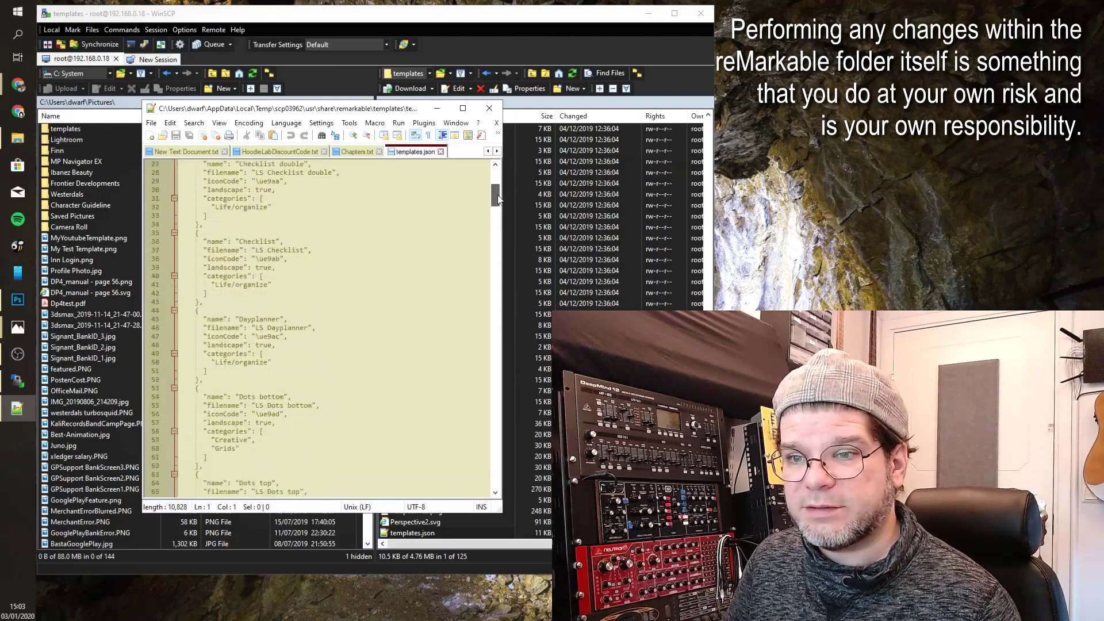
pyautogui.scroll(9, 499, 195)
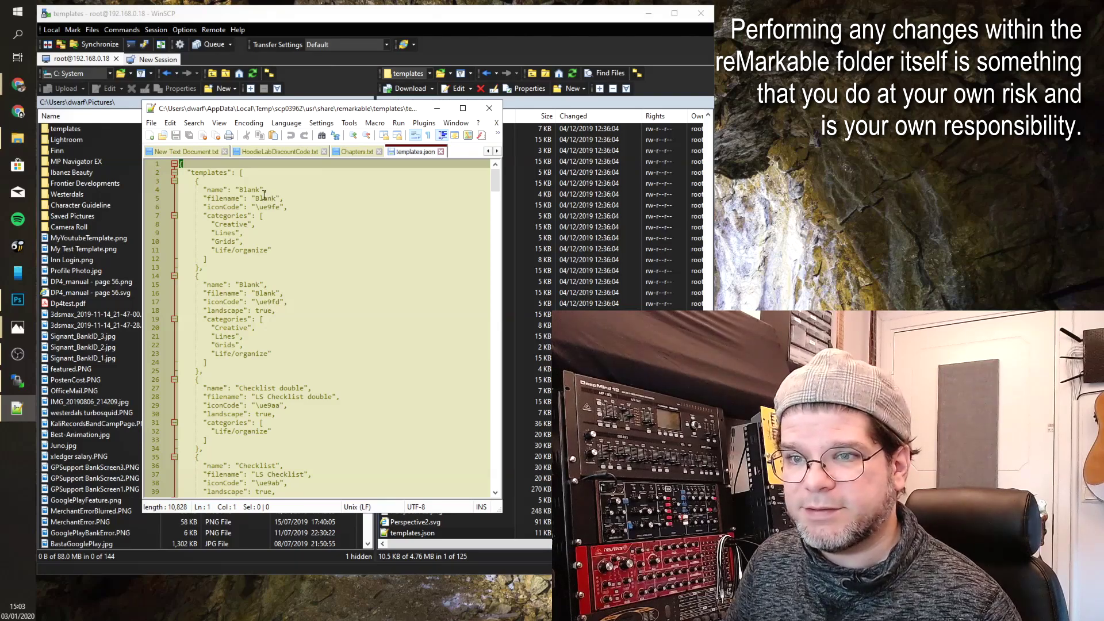
pyautogui.moveTo(193, 172); pyautogui.dragTo(228, 172)
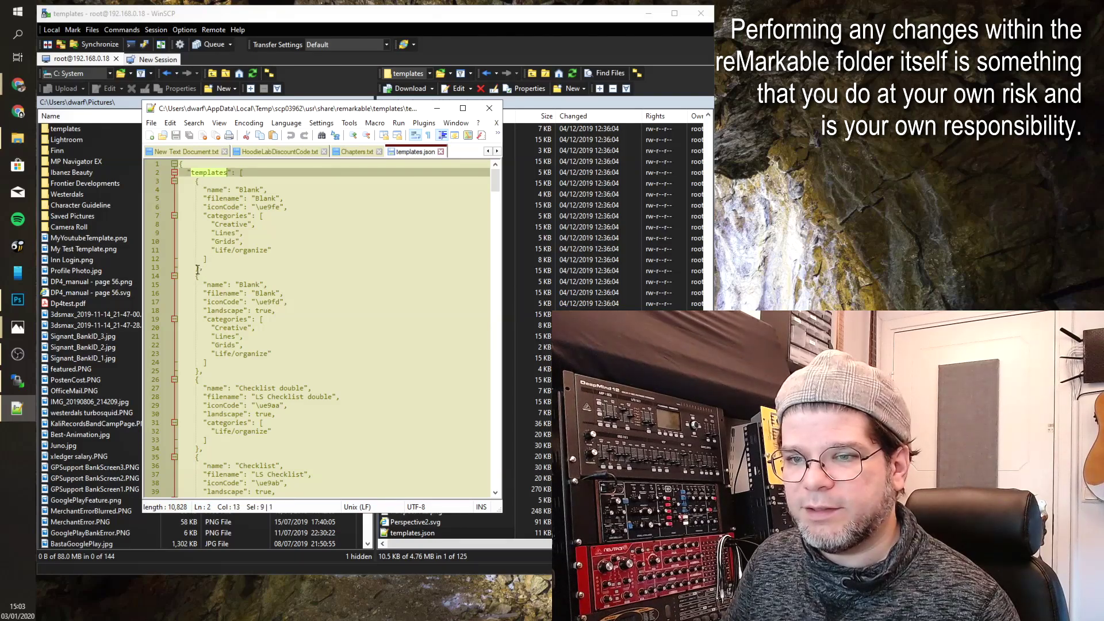
pyautogui.moveTo(200, 269); pyautogui.dragTo(181, 181)
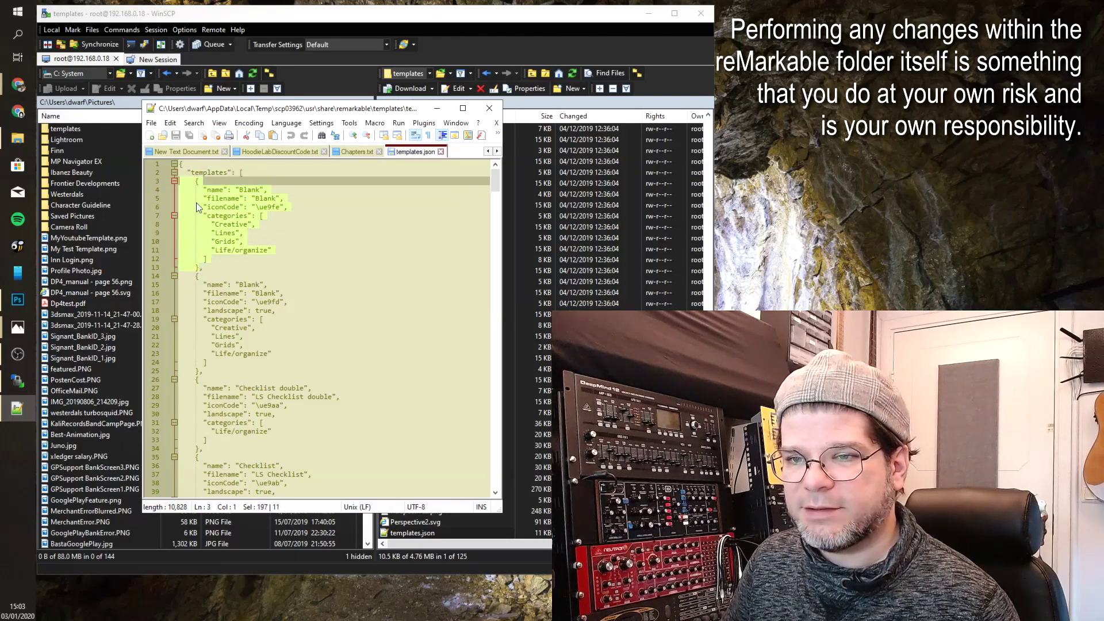
pyautogui.click(197, 208)
pyautogui.moveTo(199, 267); pyautogui.dragTo(180, 182)
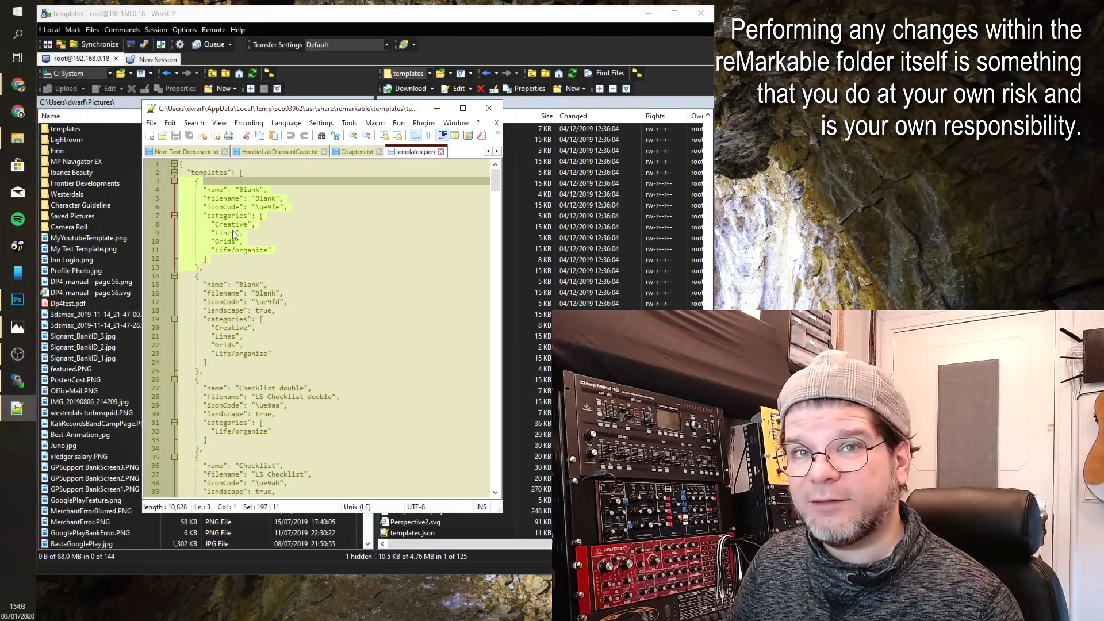
pyautogui.click(272, 217)
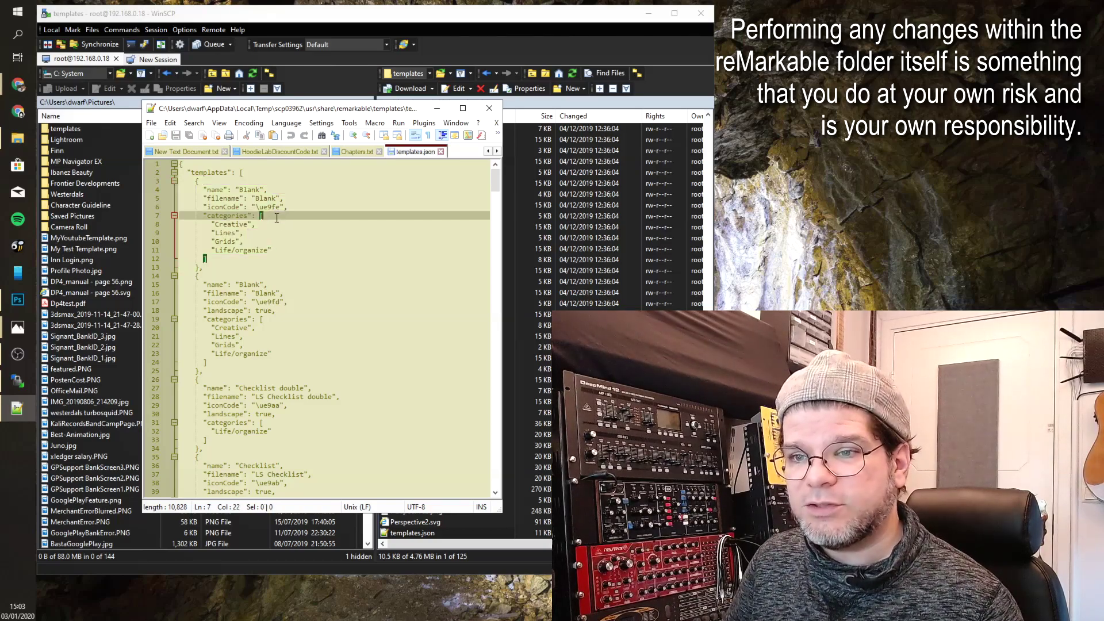
pyautogui.moveTo(207, 190); pyautogui.dragTo(228, 190)
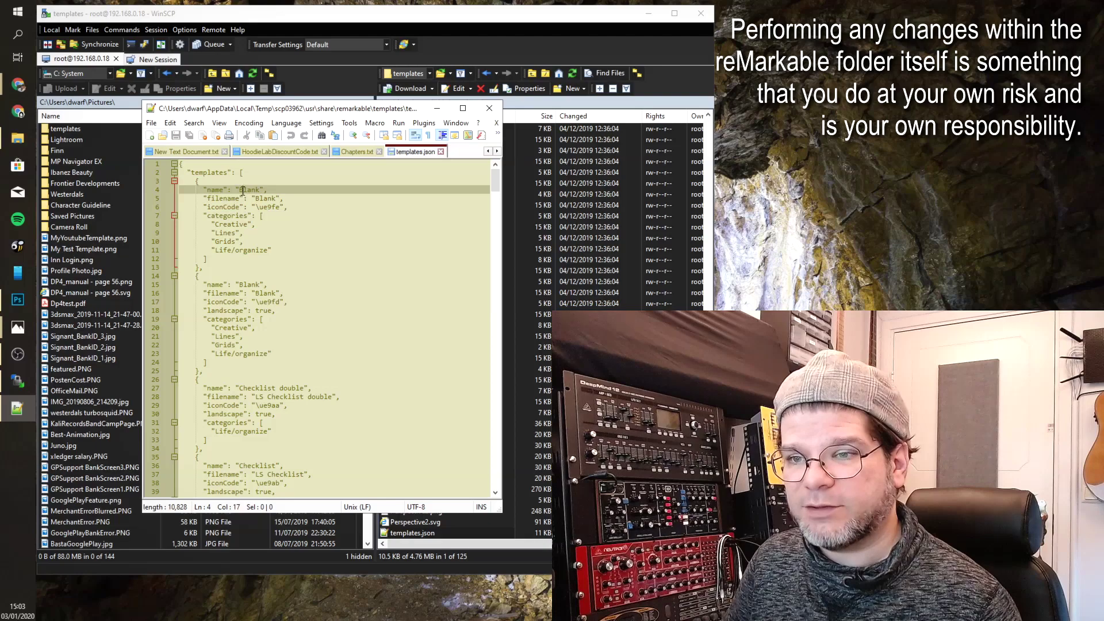
pyautogui.press('Down')
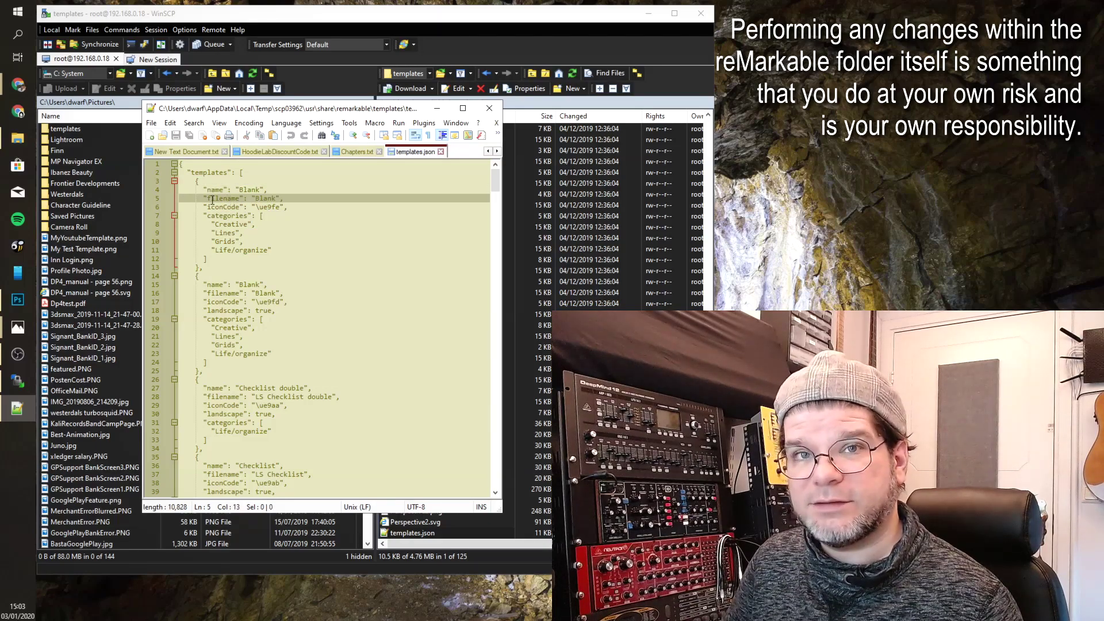
pyautogui.doubleClick(265, 199)
pyautogui.click(218, 207)
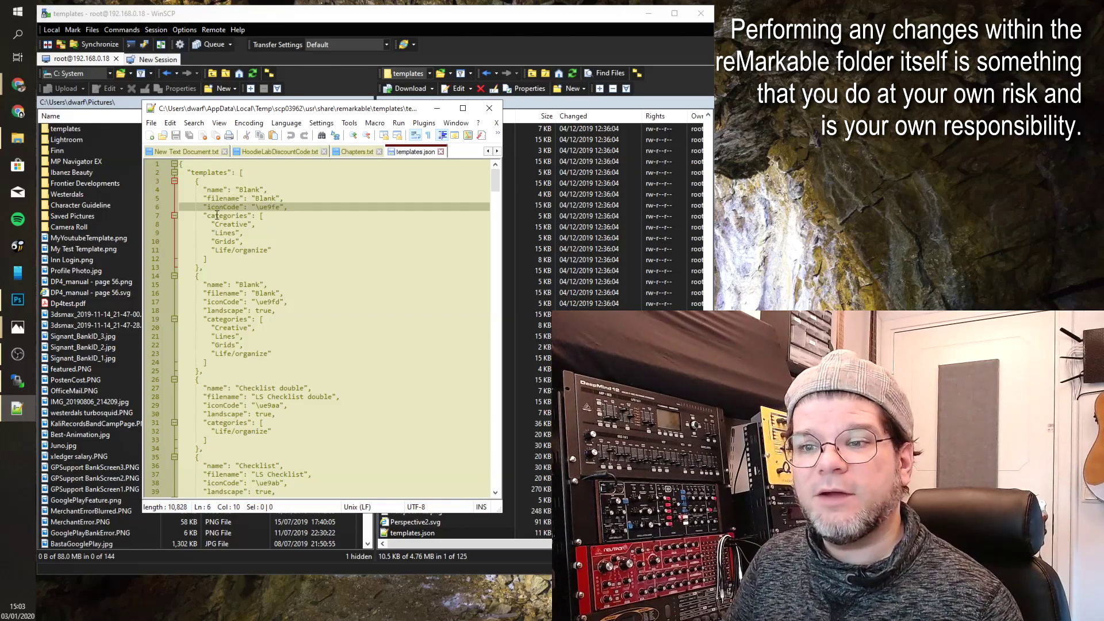
pyautogui.press('Down')
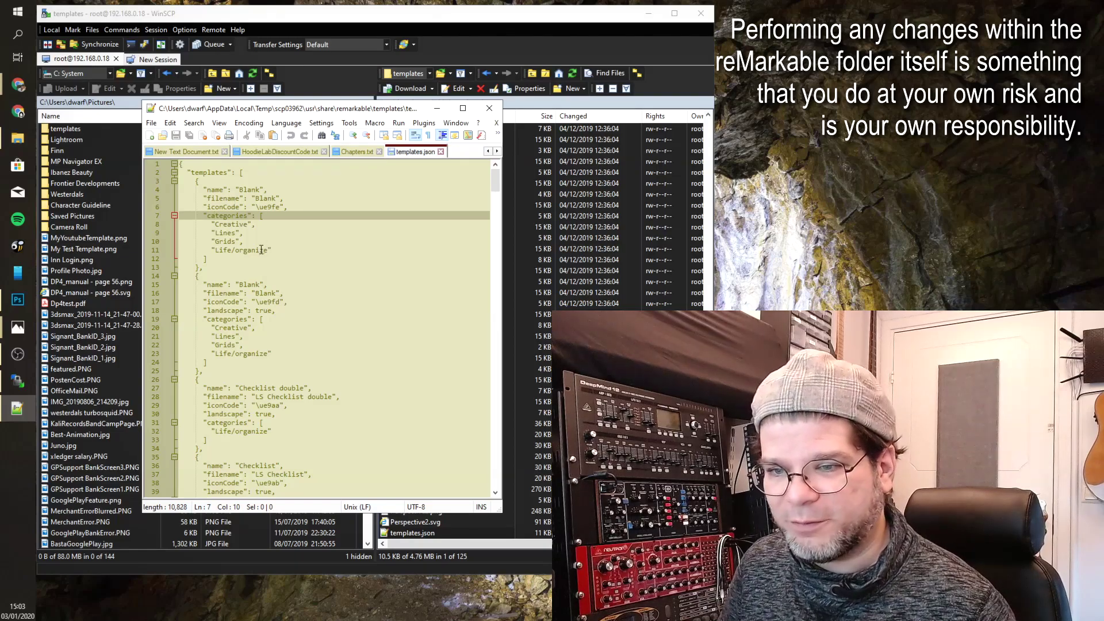
# Examine the last entries of templates.json, Perspective 2 and My Test Template, and the comma and braces separating them.
pyautogui.scroll(-1, 261, 249)
pyautogui.scroll(-20, 271, 248)
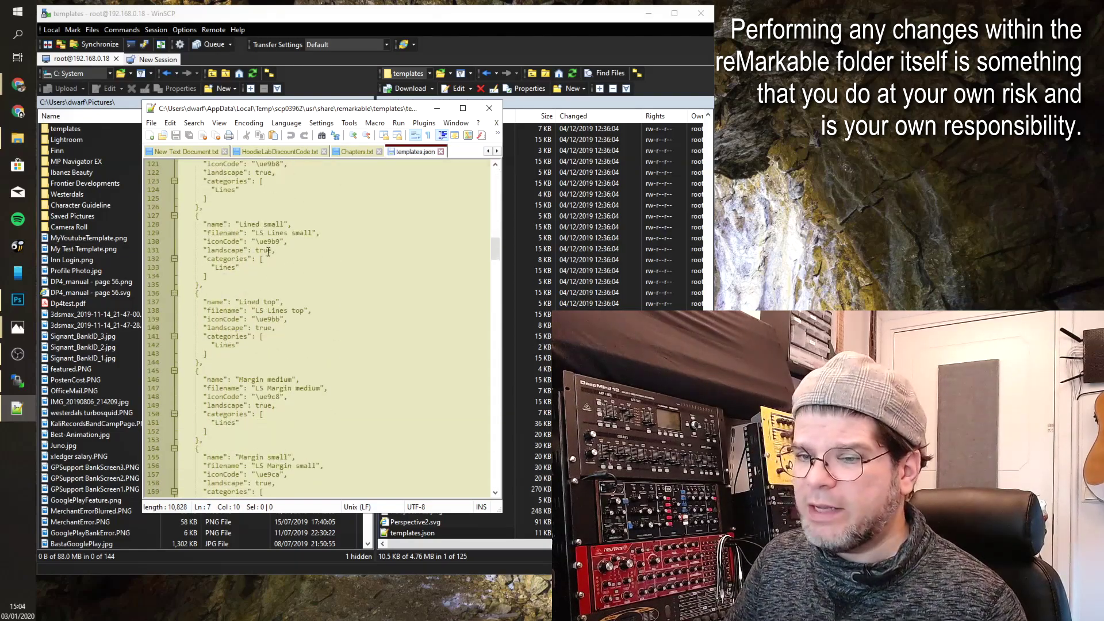
pyautogui.scroll(-20, 276, 244)
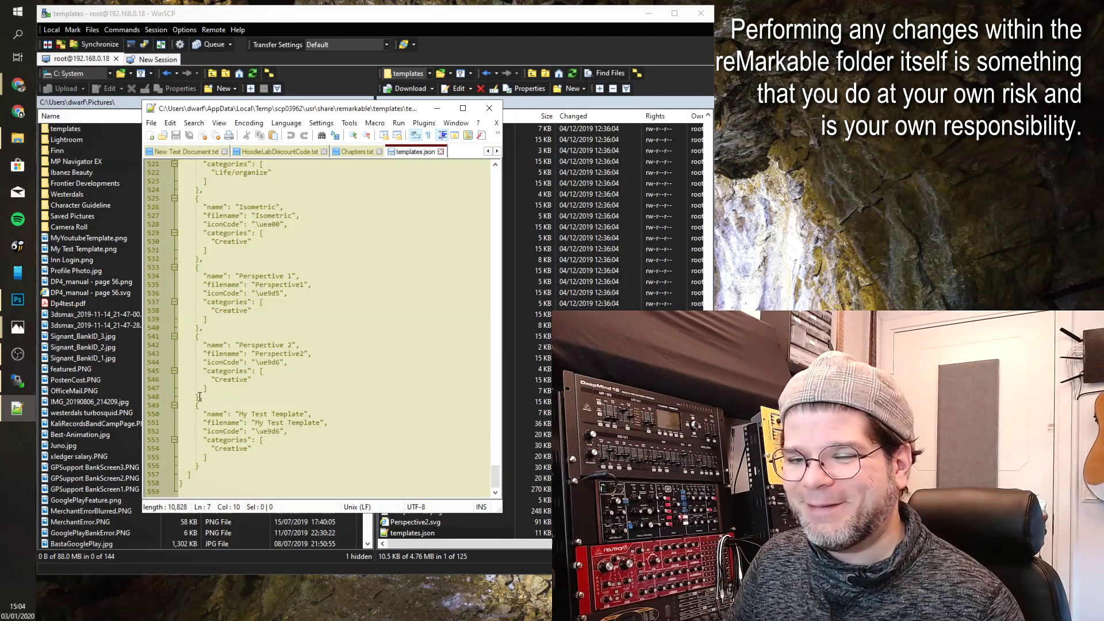
pyautogui.moveTo(199, 397); pyautogui.dragTo(183, 385)
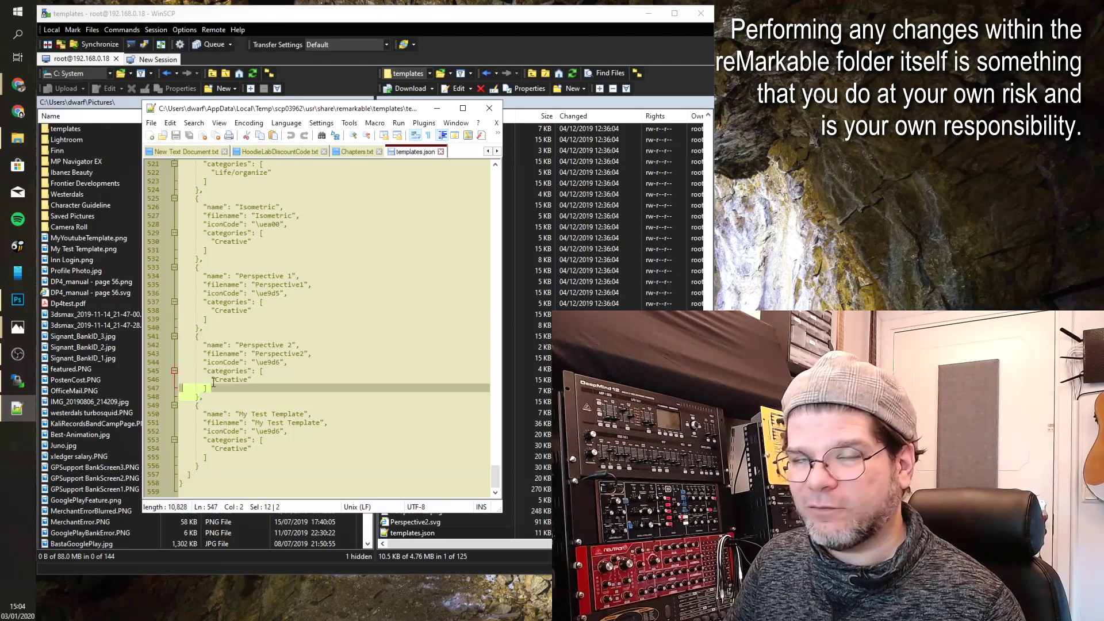
pyautogui.click(251, 422)
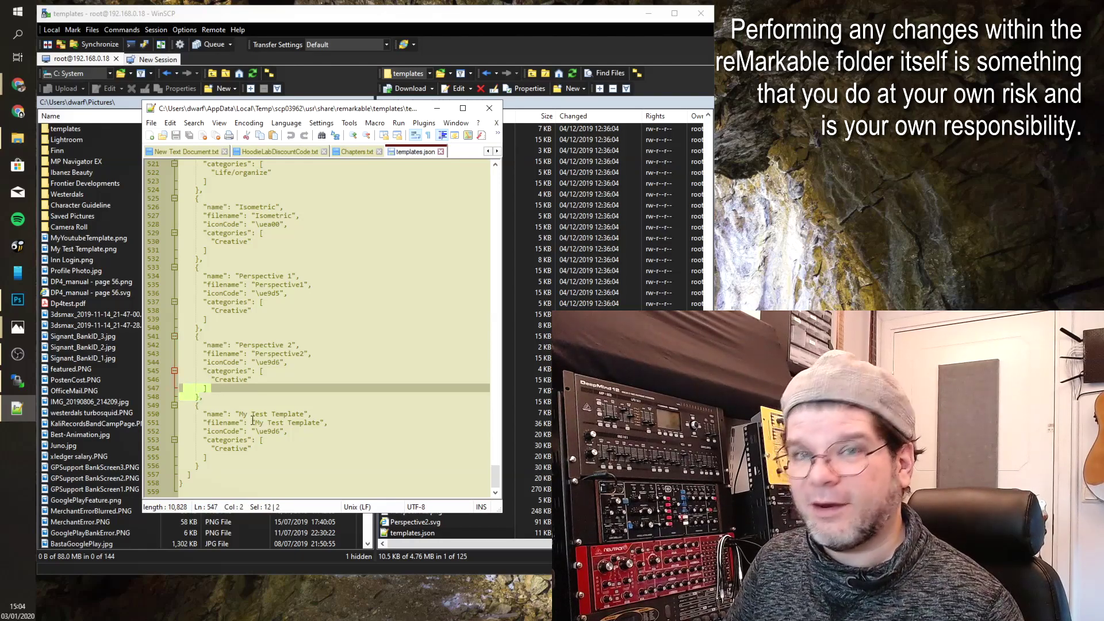
pyautogui.click(200, 397)
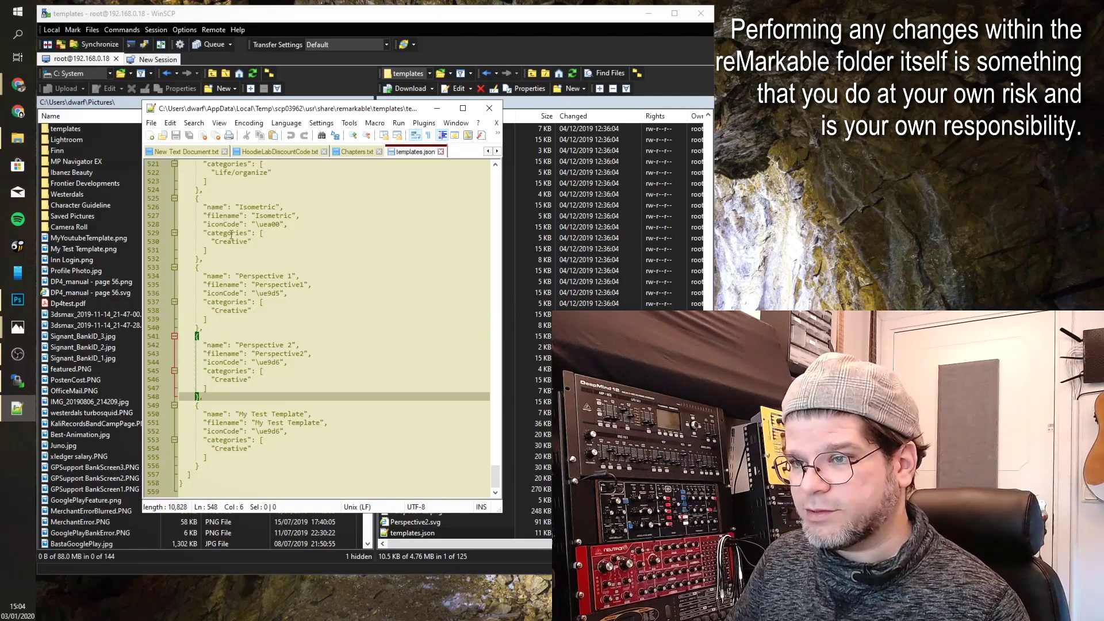
pyautogui.click(215, 390)
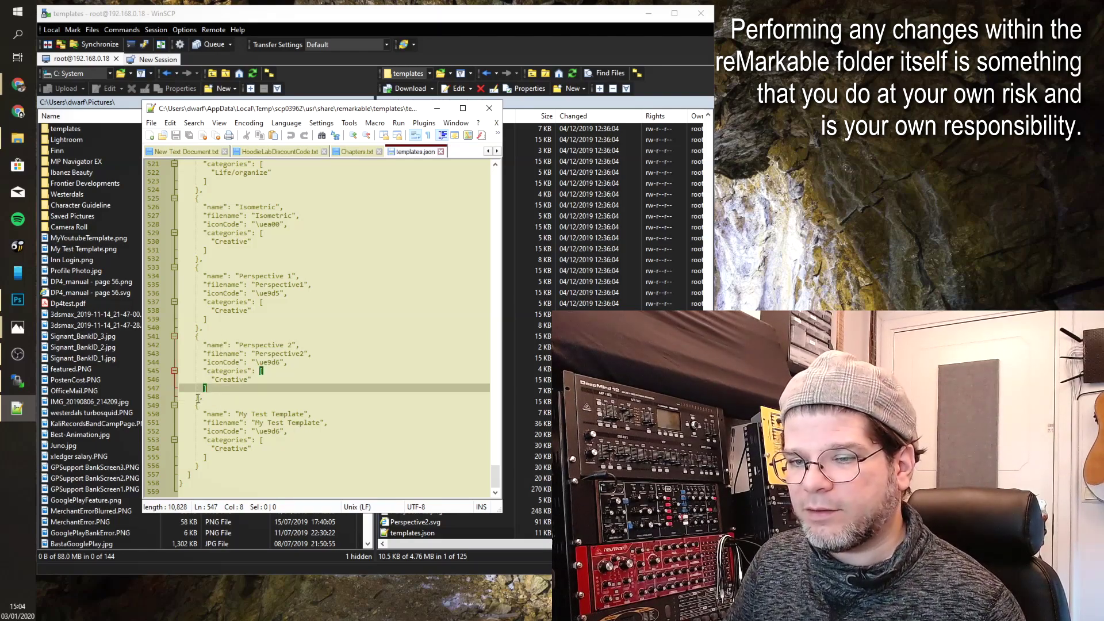
pyautogui.click(199, 397)
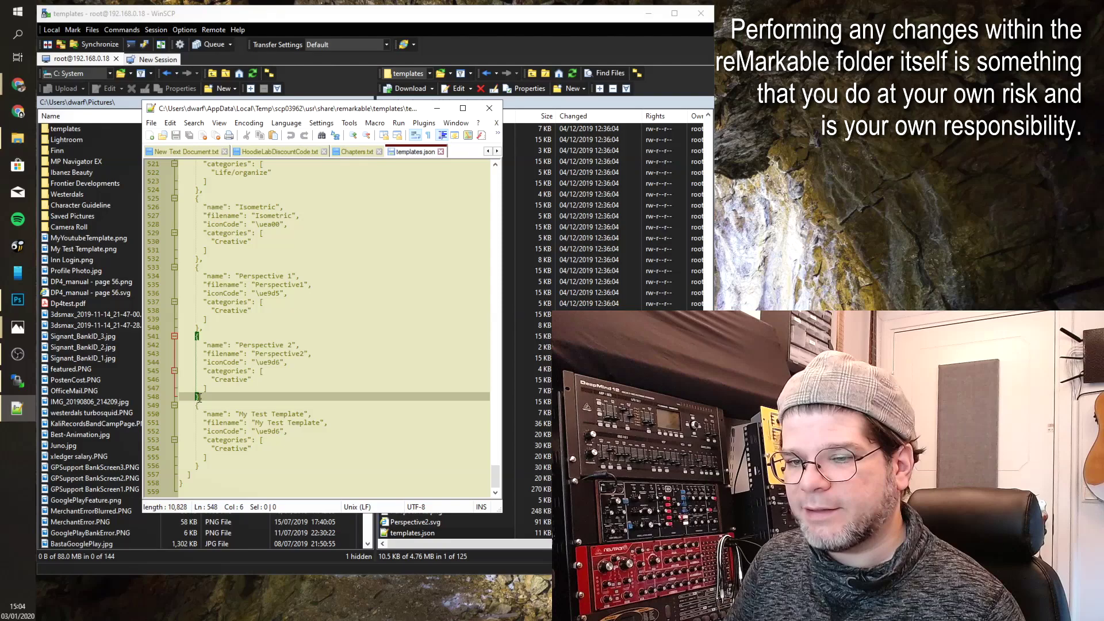
pyautogui.click(211, 399)
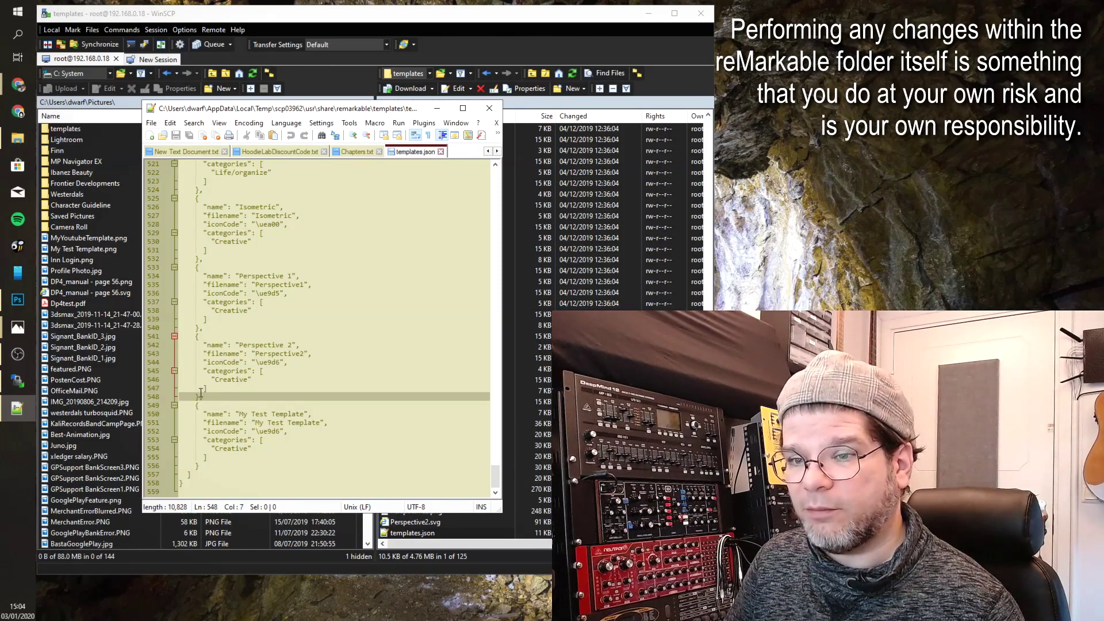
# Copy the Perspective 2 entry through its closing brace, including the comma that separates it from the Perspective 1 entry.
pyautogui.click(198, 397)
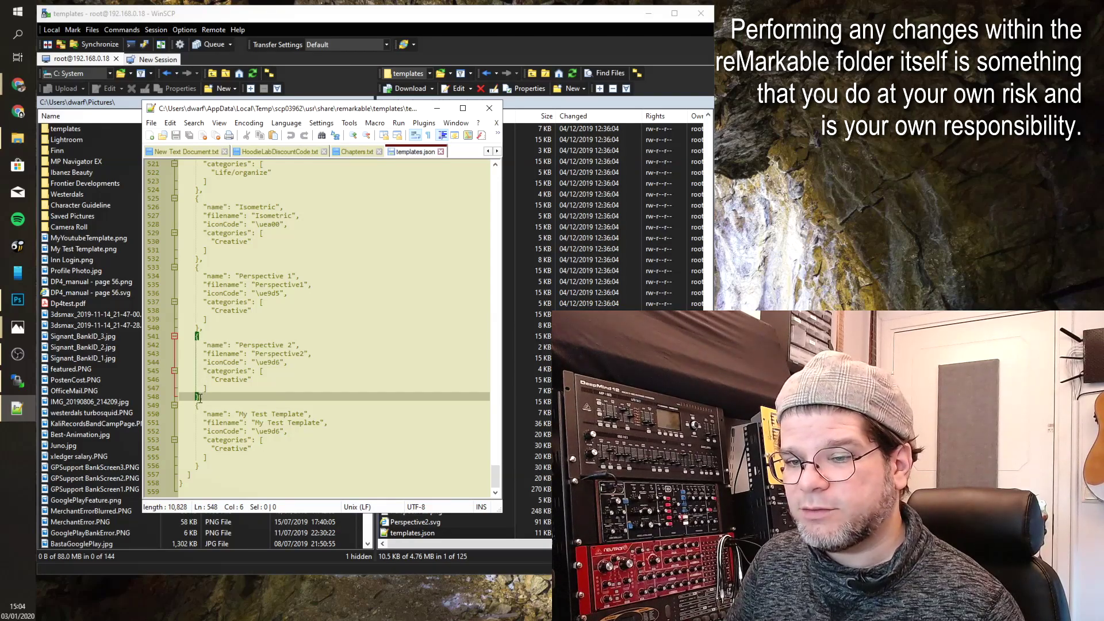
pyautogui.keyDown('shift'); pyautogui.click(167, 370); pyautogui.keyUp('shift')
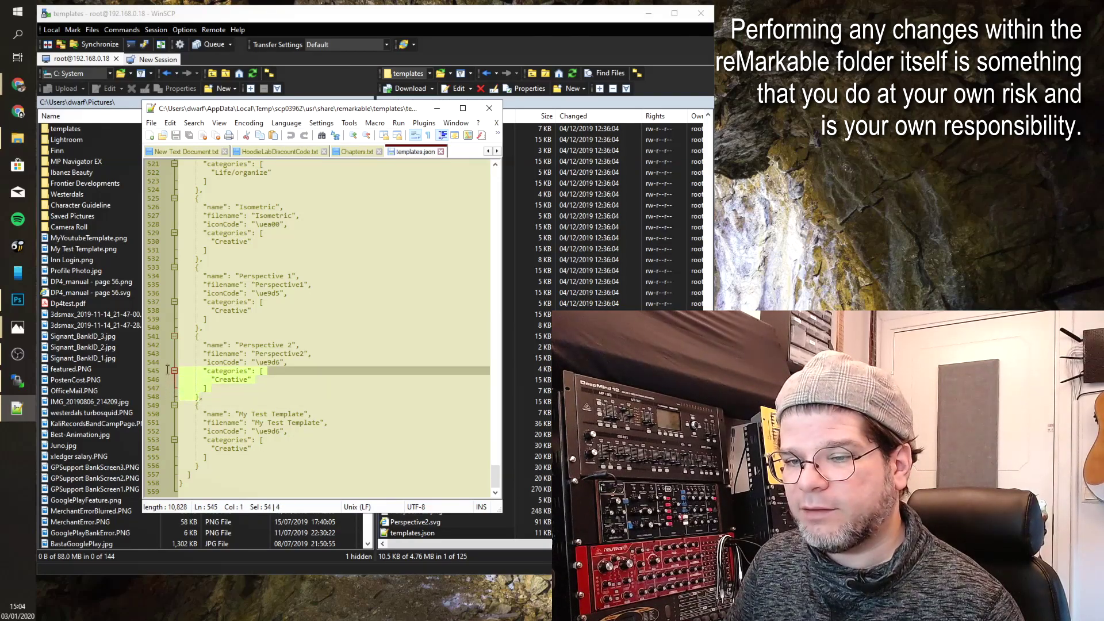
pyautogui.moveTo(167, 369); pyautogui.dragTo(196, 338)
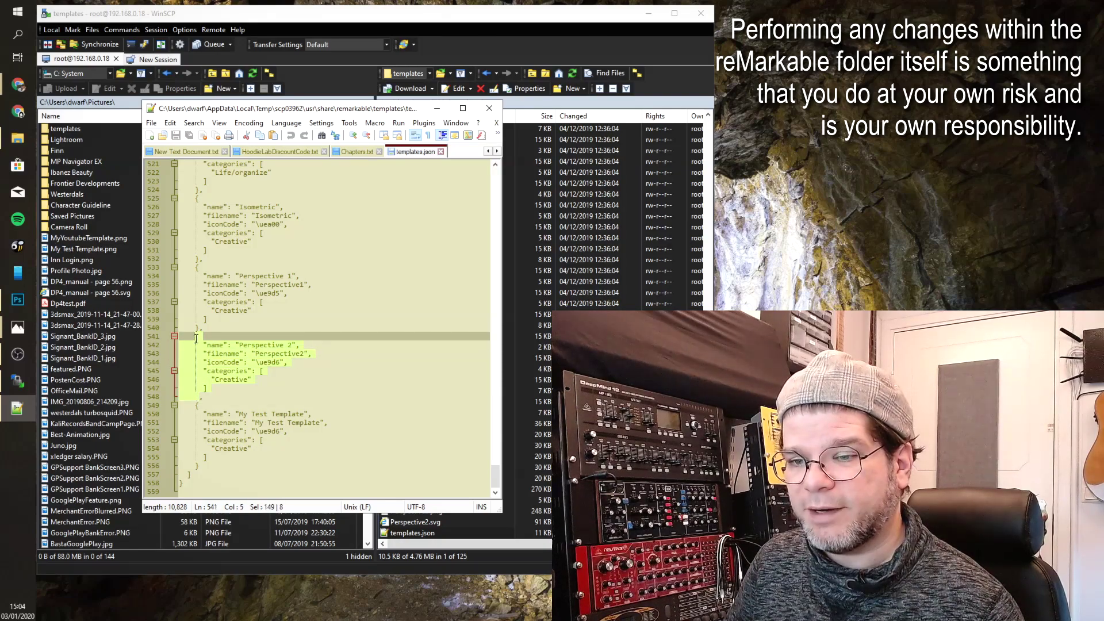
pyautogui.moveTo(196, 339)
pyautogui.mouseDown()
pyautogui.moveTo(177, 338)
pyautogui.moveTo(201, 329)
pyautogui.mouseUp()
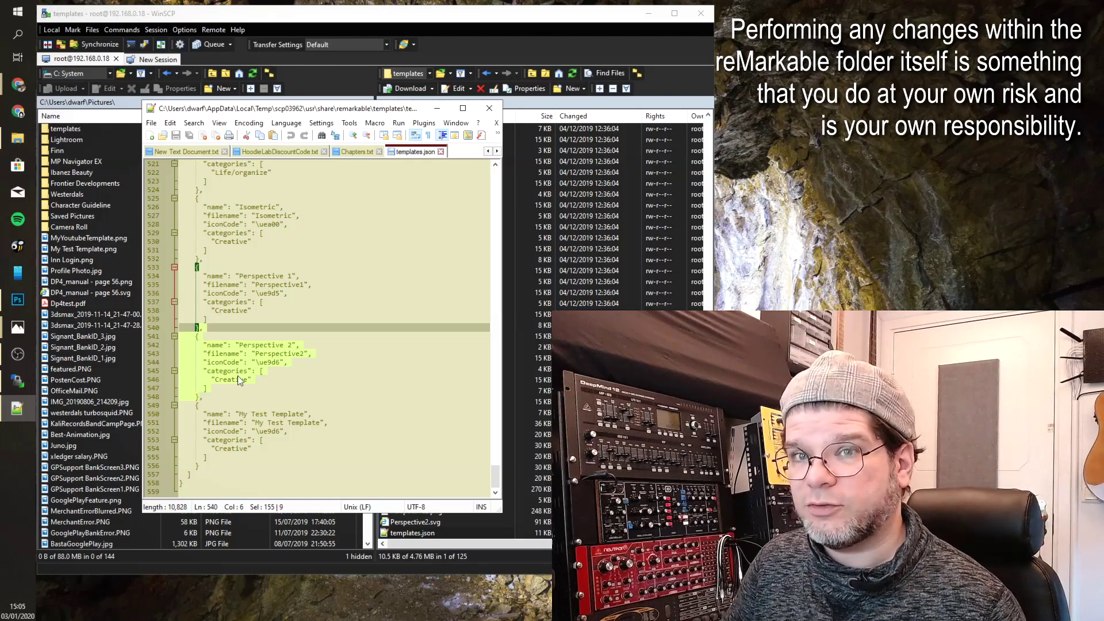
pyautogui.click(205, 468)
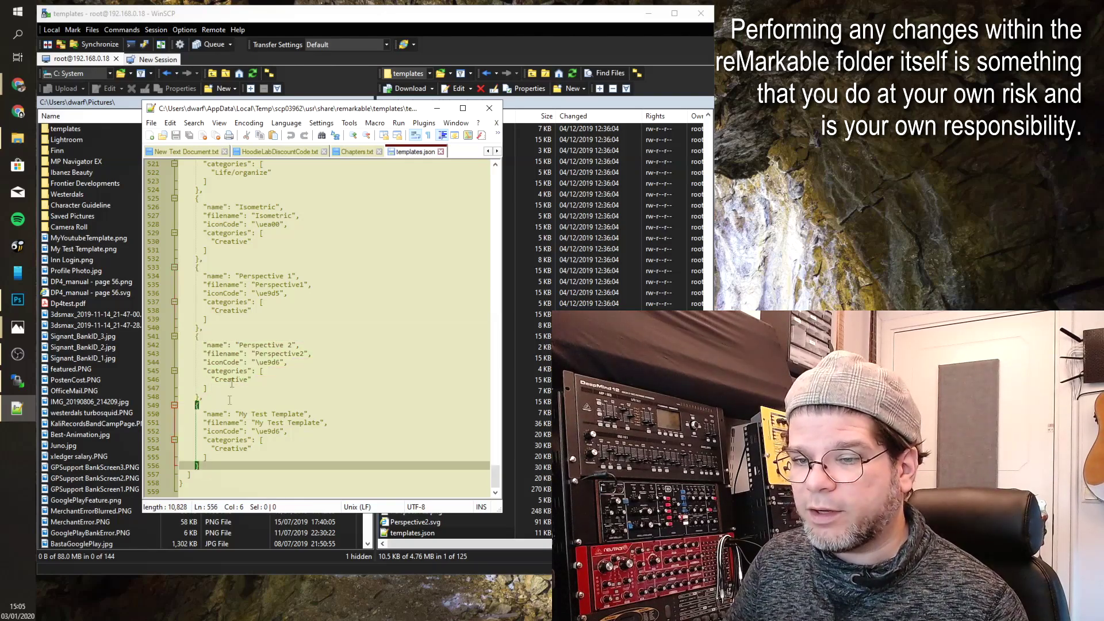
pyautogui.moveTo(201, 397); pyautogui.dragTo(200, 328)
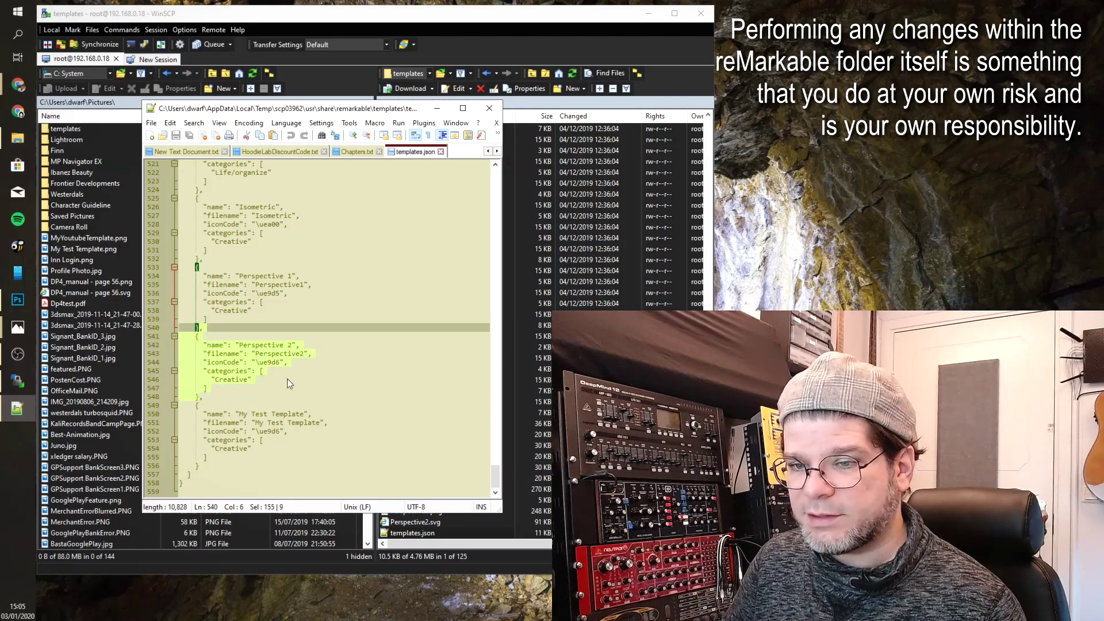
pyautogui.rightClick(220, 366)
pyautogui.click(248, 384)
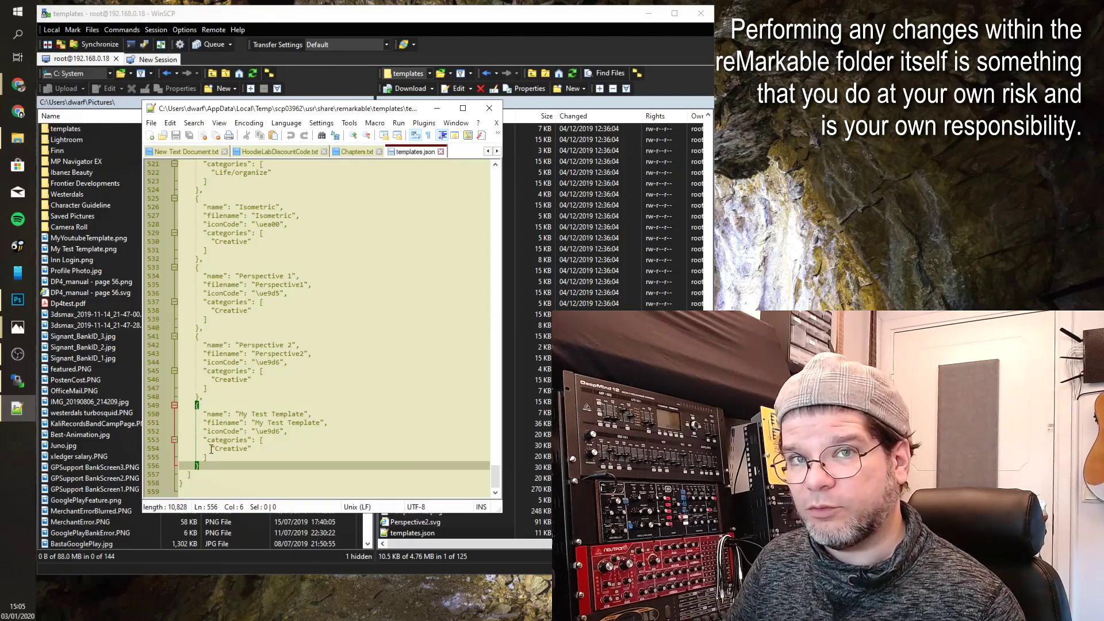
# Paste the copied Perspective 2 entry directly after the closing brace of the My Test Template entry.
pyautogui.click(199, 405)
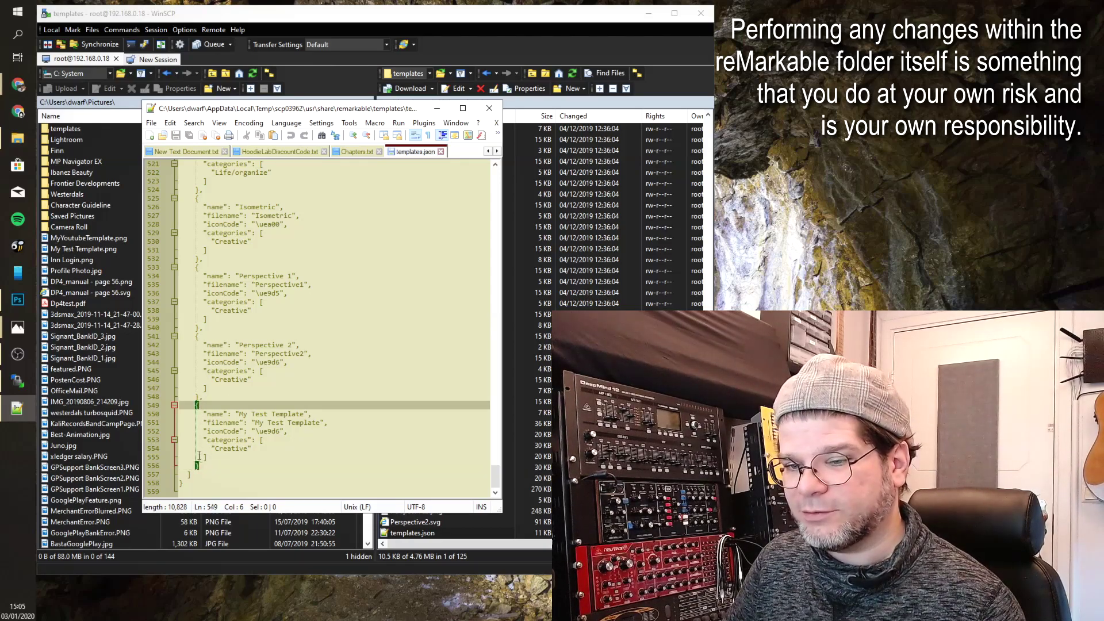
pyautogui.click(200, 466)
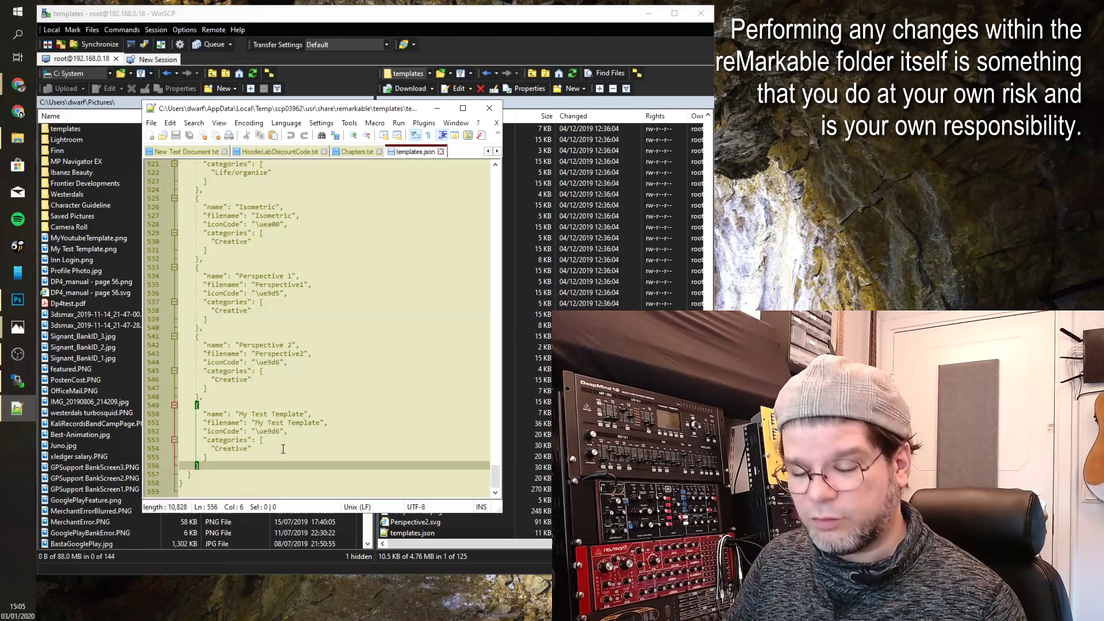
pyautogui.rightClick(209, 468)
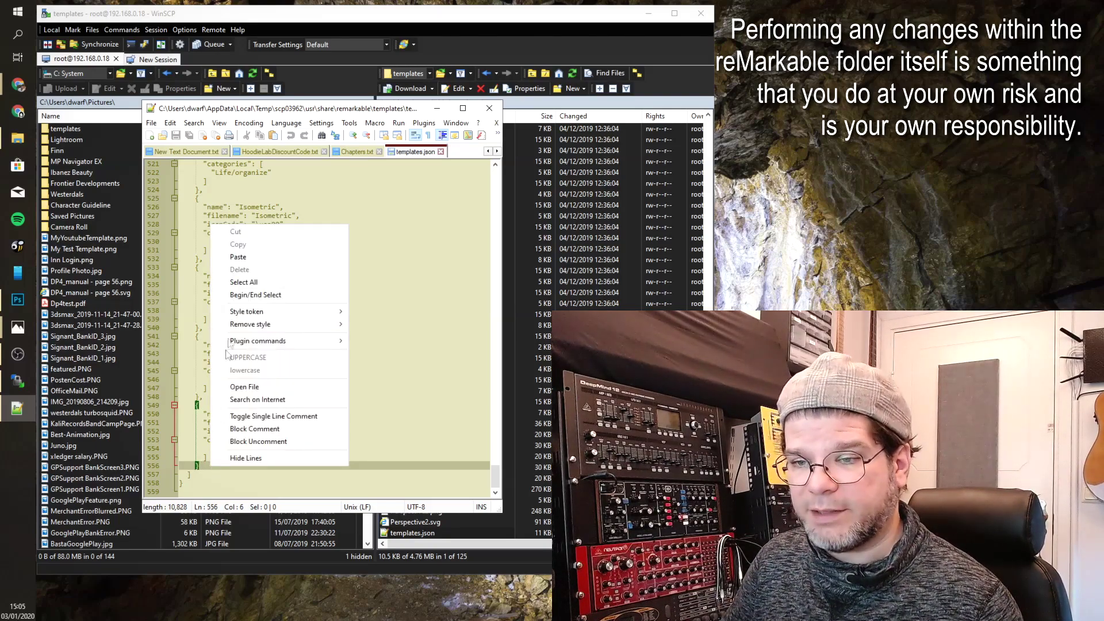
pyautogui.click(244, 258)
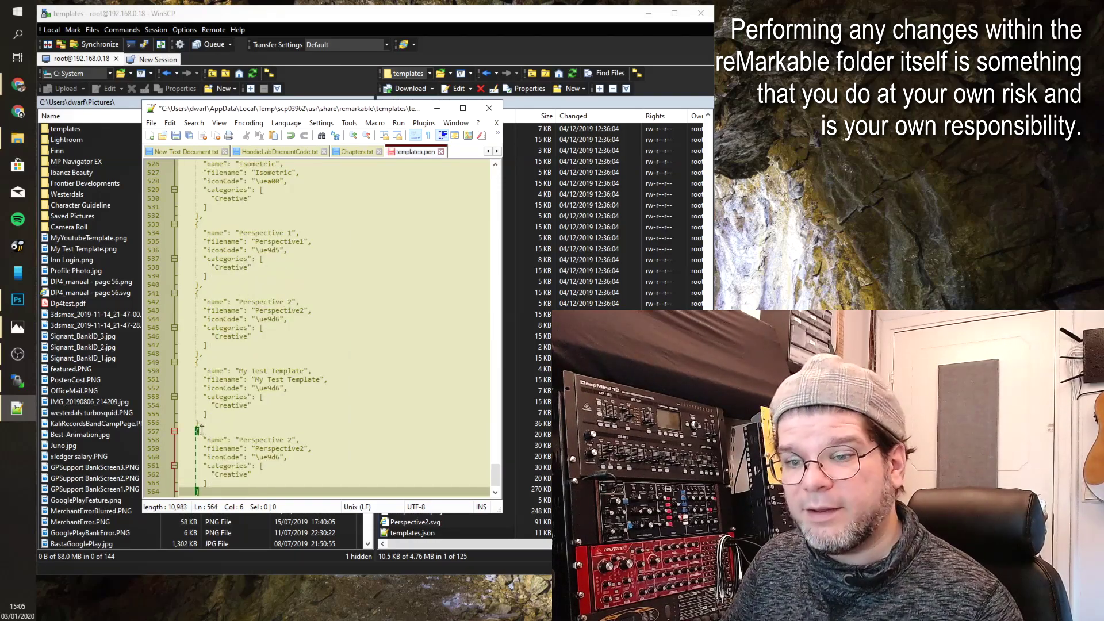
pyautogui.scroll(-1, 209, 458)
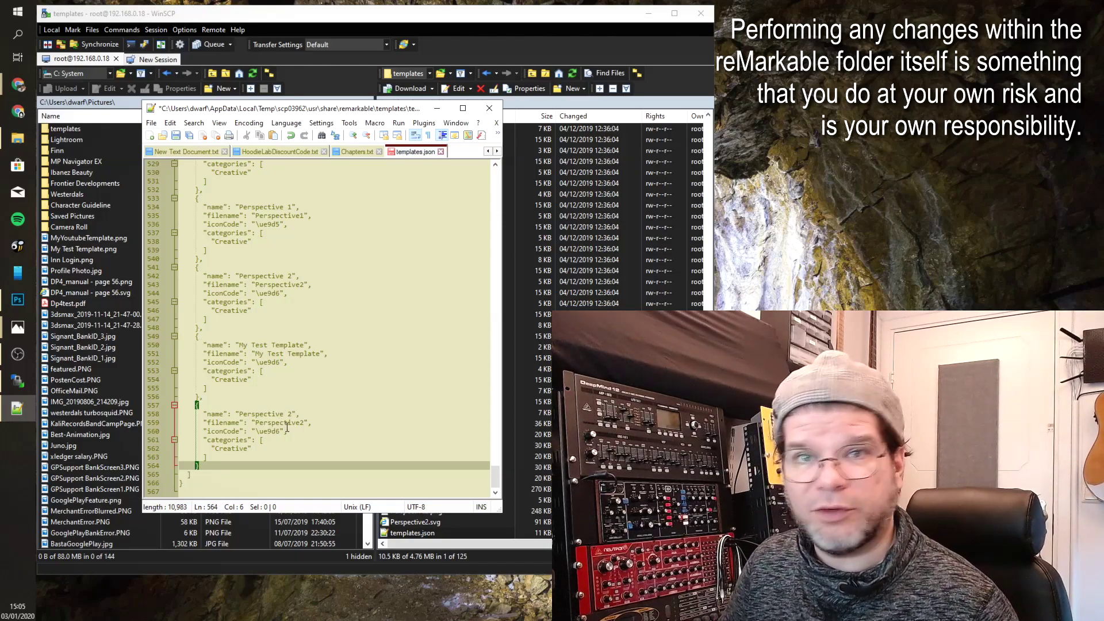
# Change the name value of the pasted Perspective 2 entry at the end of templates.json to "My YouTube Template".
pyautogui.moveTo(293, 415); pyautogui.dragTo(238, 415)
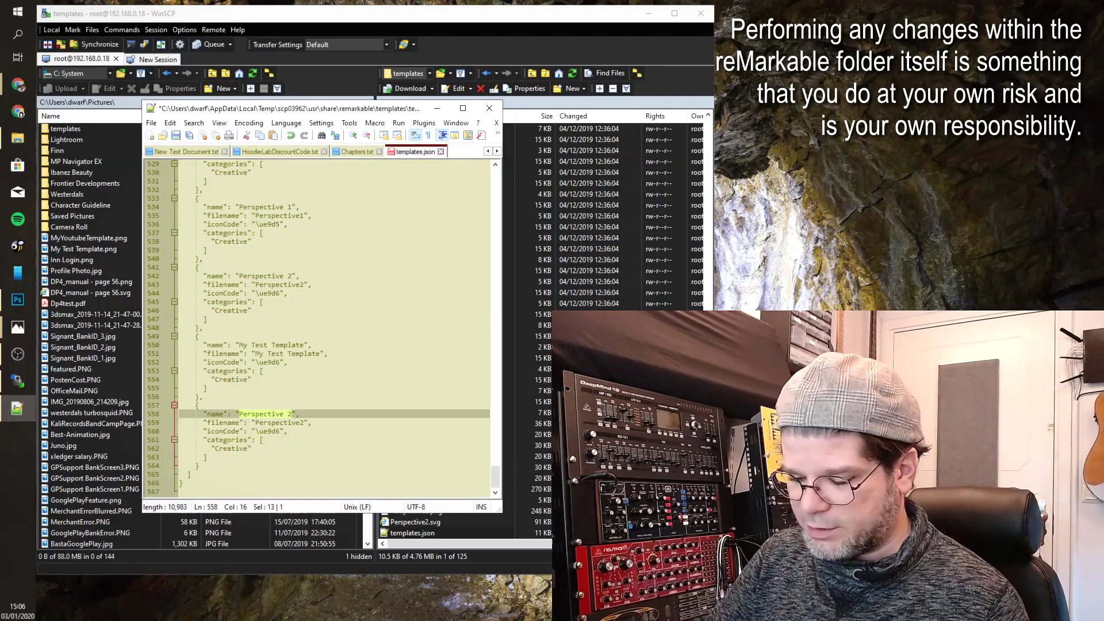
pyautogui.write('My')
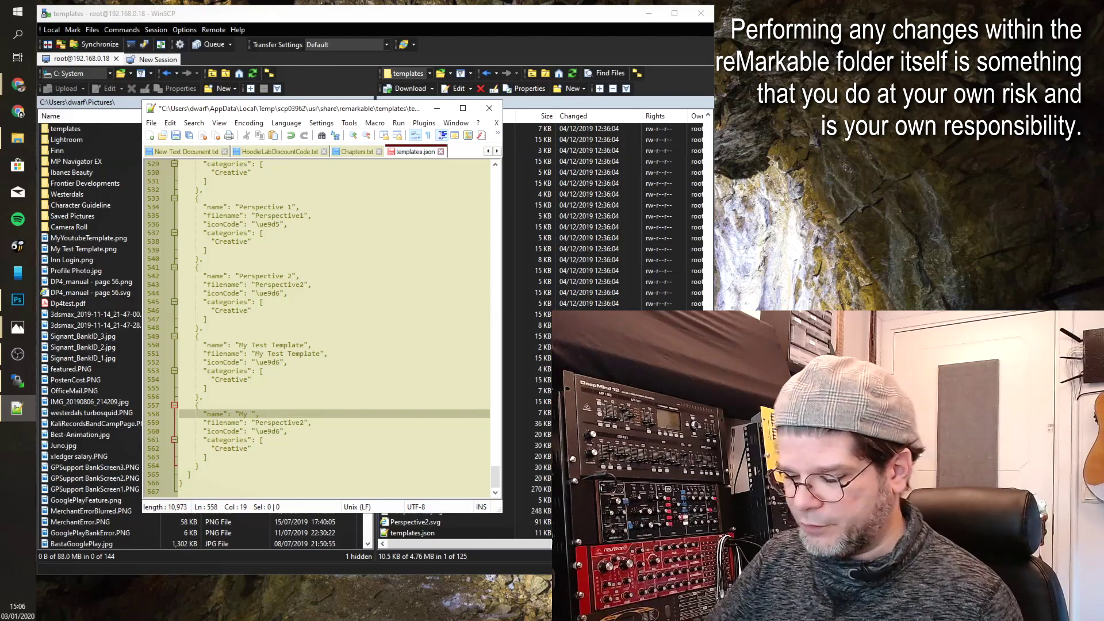
pyautogui.write('You')
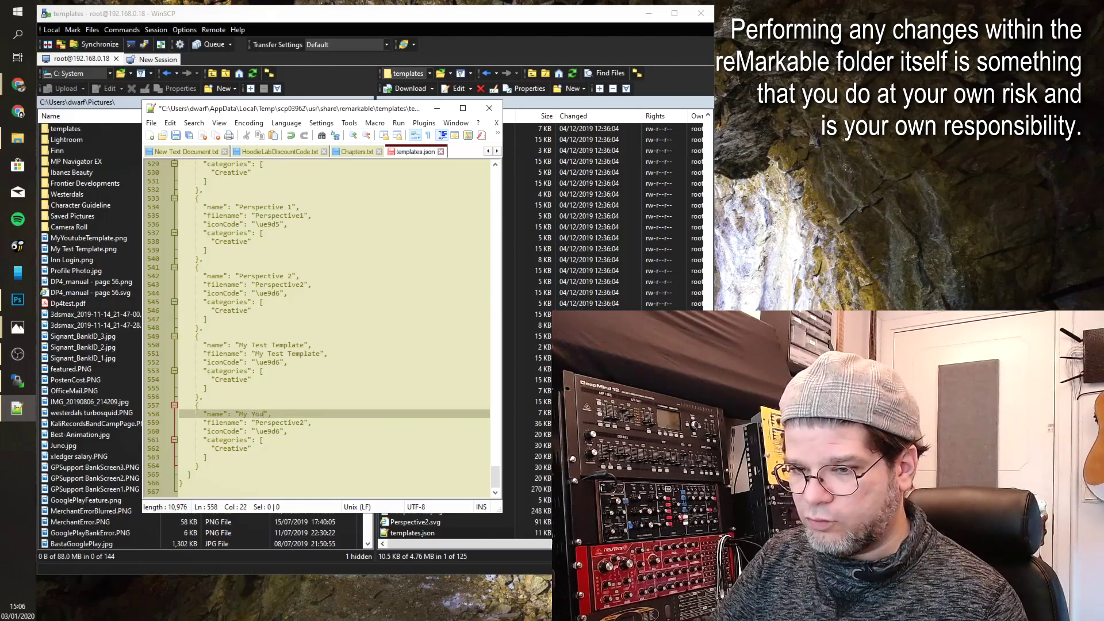
pyautogui.press('BackSpace')
pyautogui.write('uTube ')
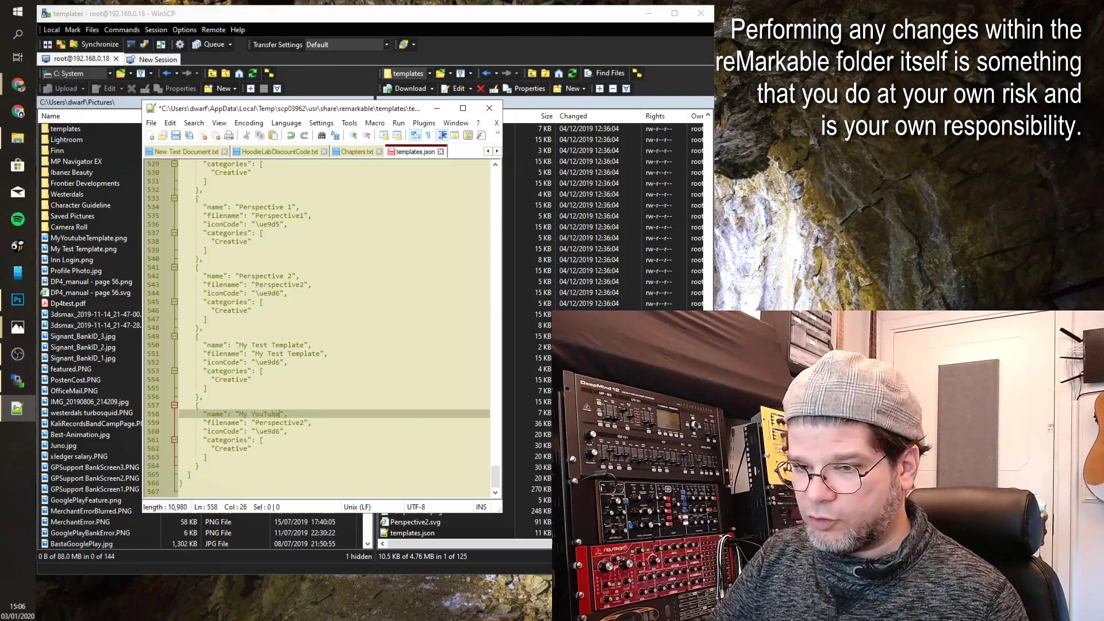
pyautogui.write('Template')
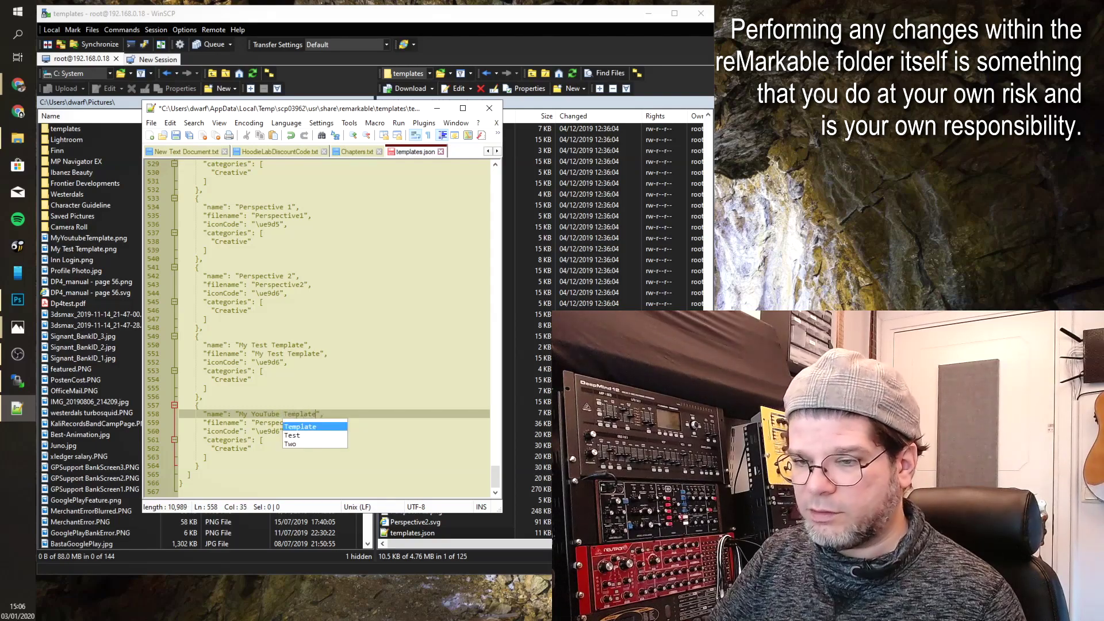
pyautogui.click(446, 375)
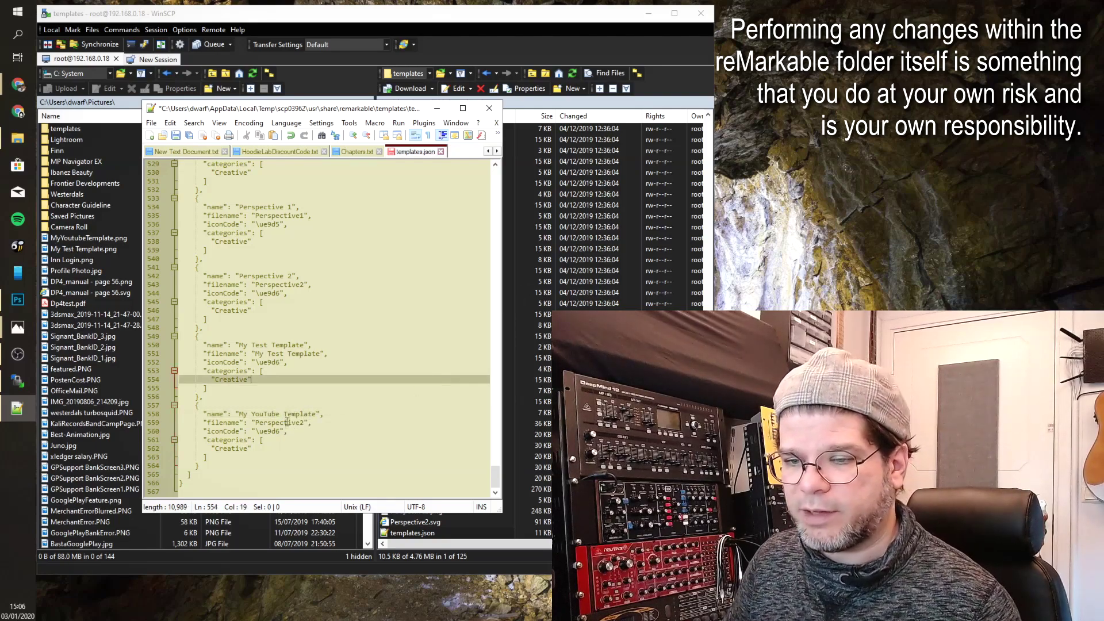
# Move the text editor aside and, in WinSCP, select MyYoutubeTemplate.png in the tablet's templates folder.
pyautogui.click(232, 427)
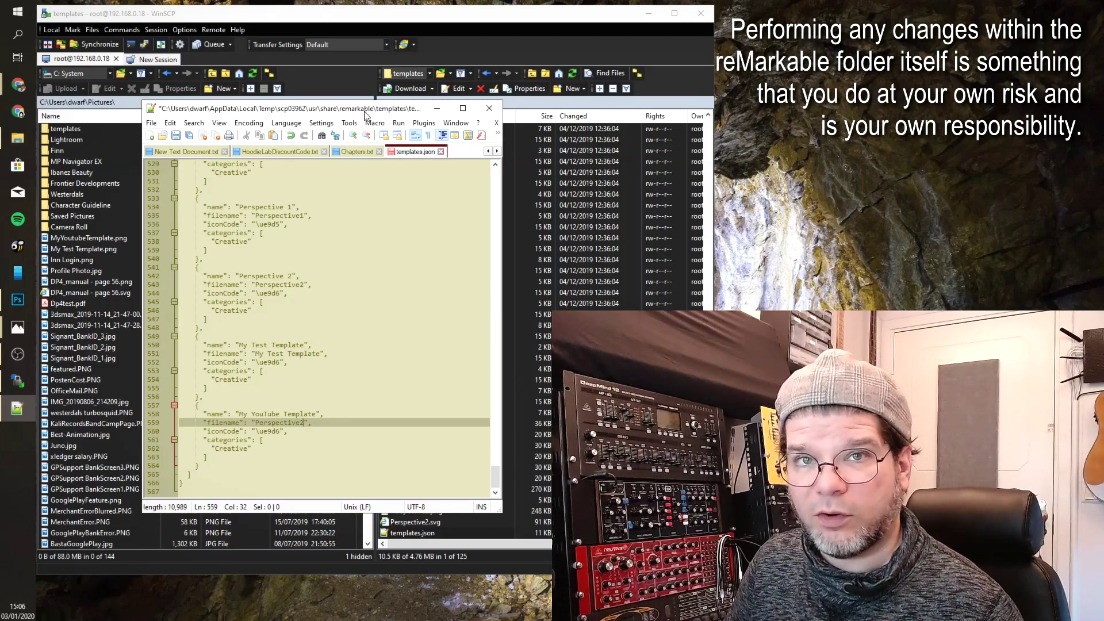
pyautogui.moveTo(366, 113)
pyautogui.mouseDown()
pyautogui.moveTo(349, 119)
pyautogui.moveTo(360, 115)
pyautogui.mouseUp()
pyautogui.moveTo(248, 425); pyautogui.dragTo(296, 426)
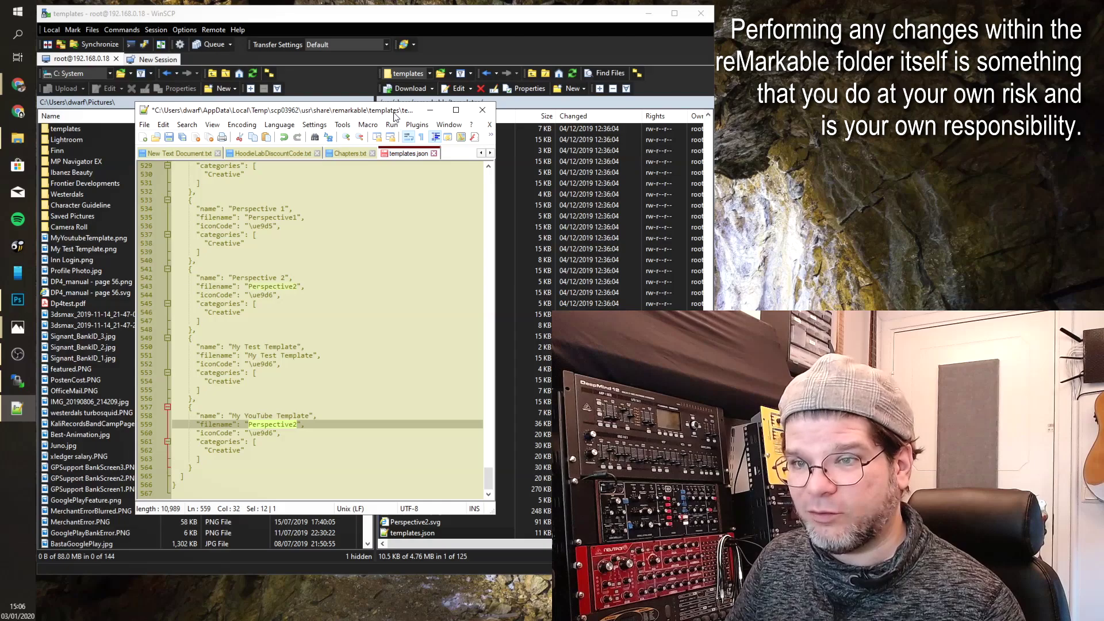
pyautogui.moveTo(396, 115); pyautogui.dragTo(264, 74)
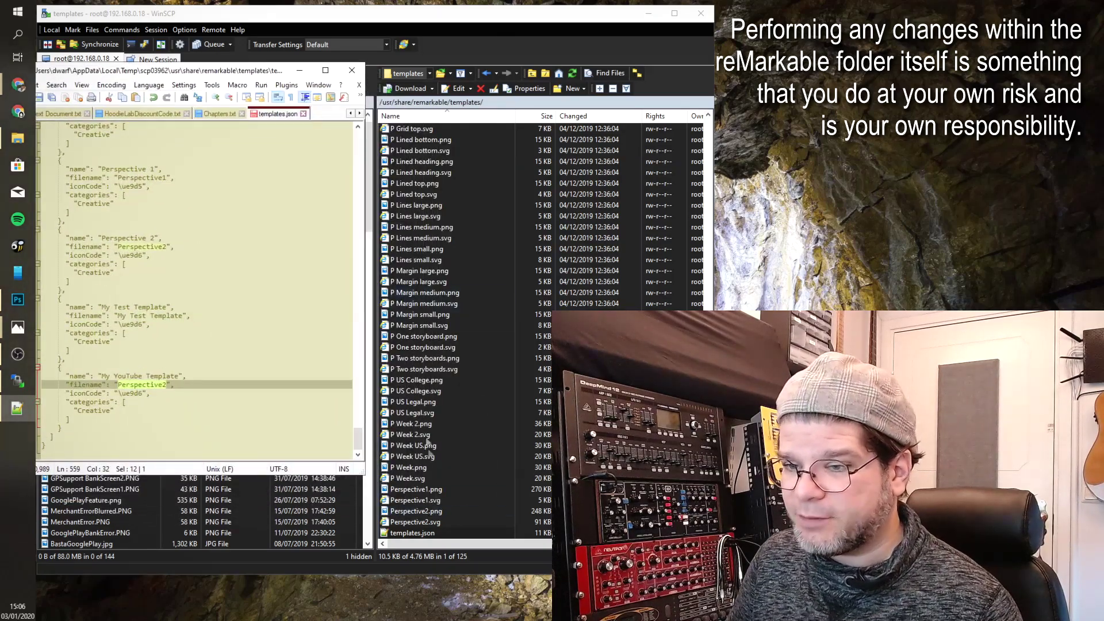
pyautogui.scroll(15, 425, 390)
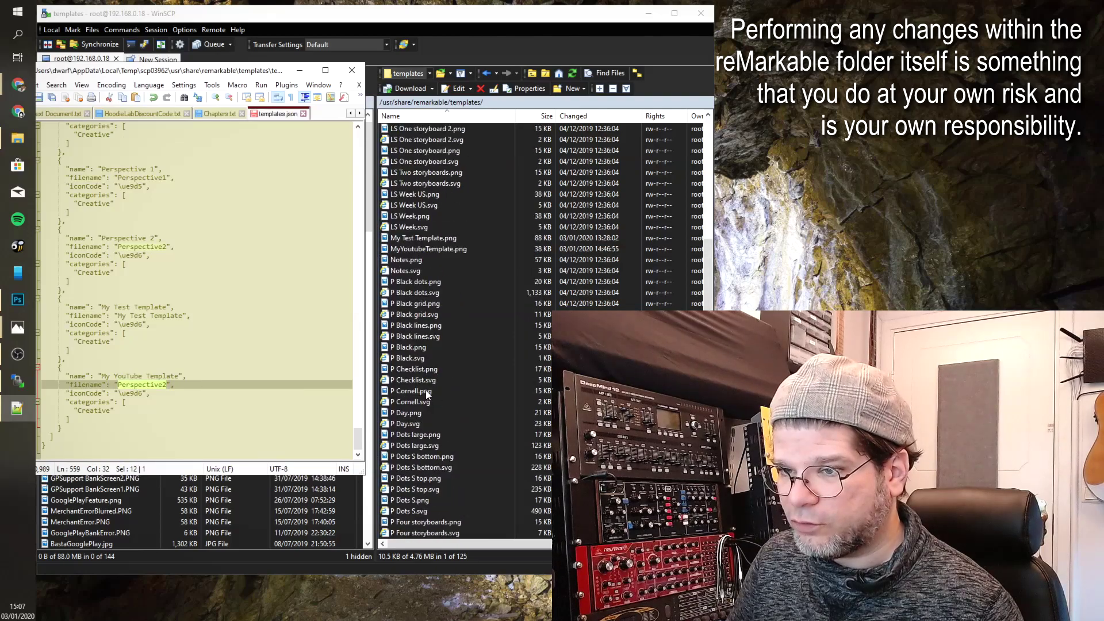
pyautogui.click(429, 349)
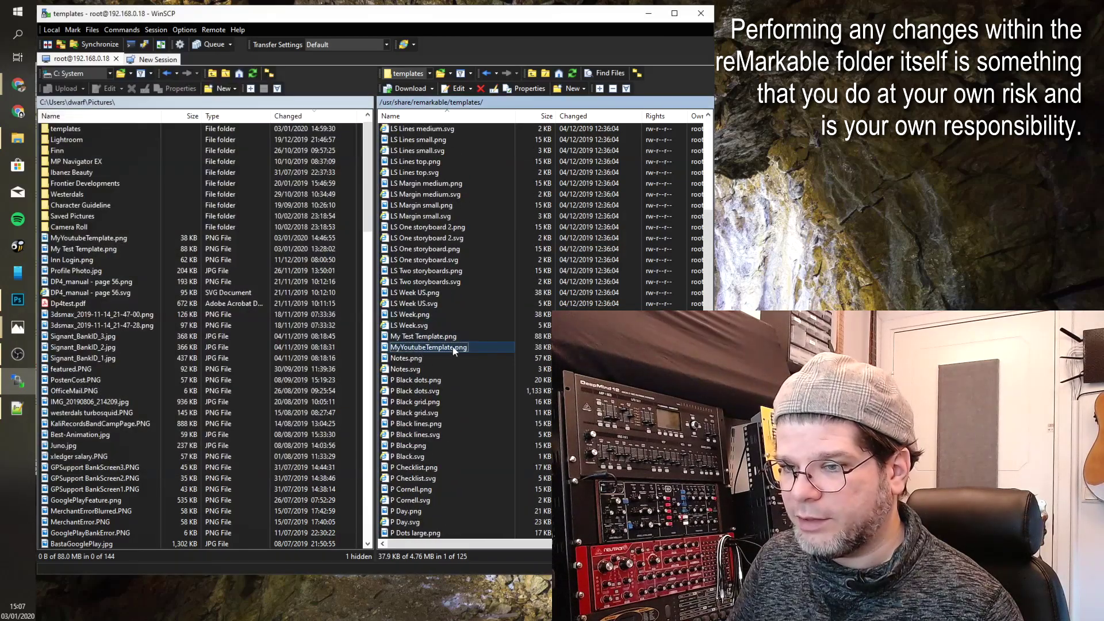
pyautogui.click(422, 349)
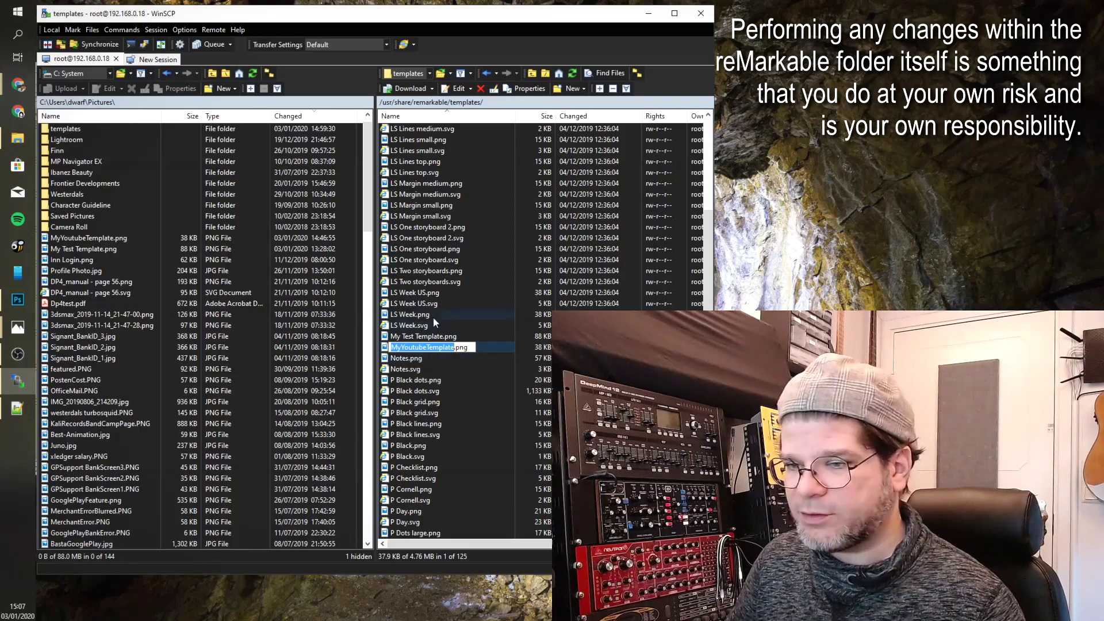
pyautogui.press('Escape')
pyautogui.press('Up')
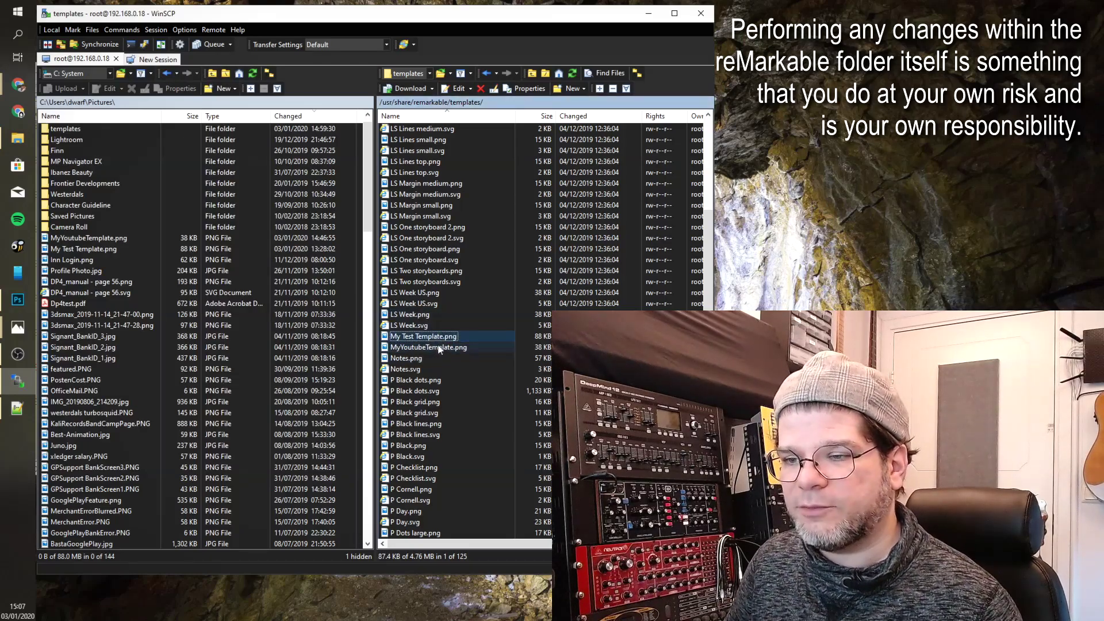
pyautogui.press('Down')
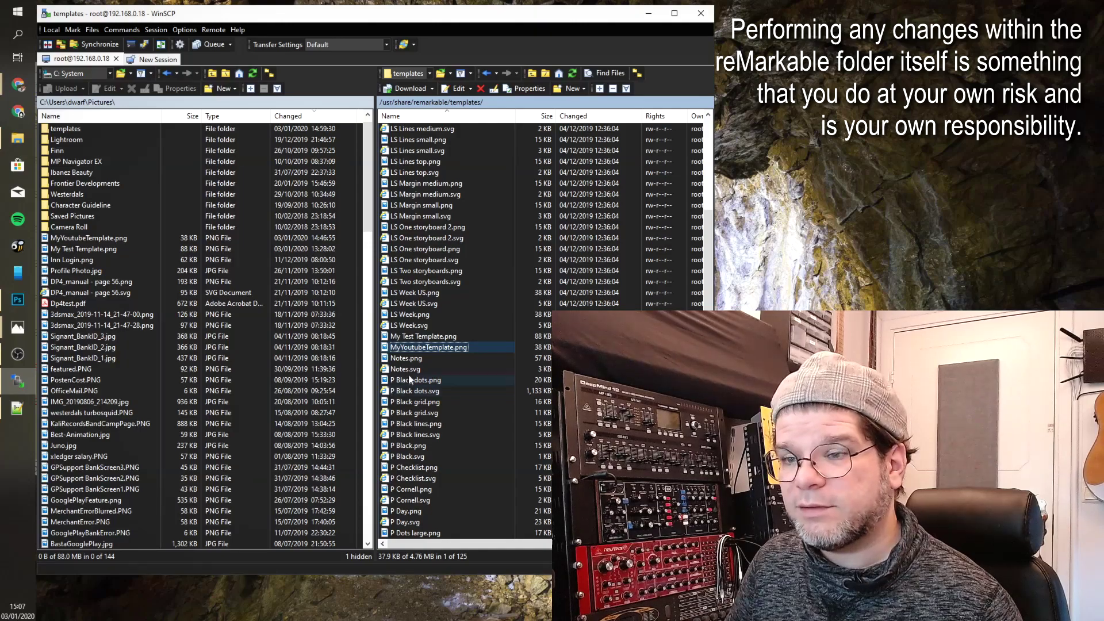
# Copy the name of the uploaded MyYoutubeTemplate.png file without its .png extension.
pyautogui.click(420, 346)
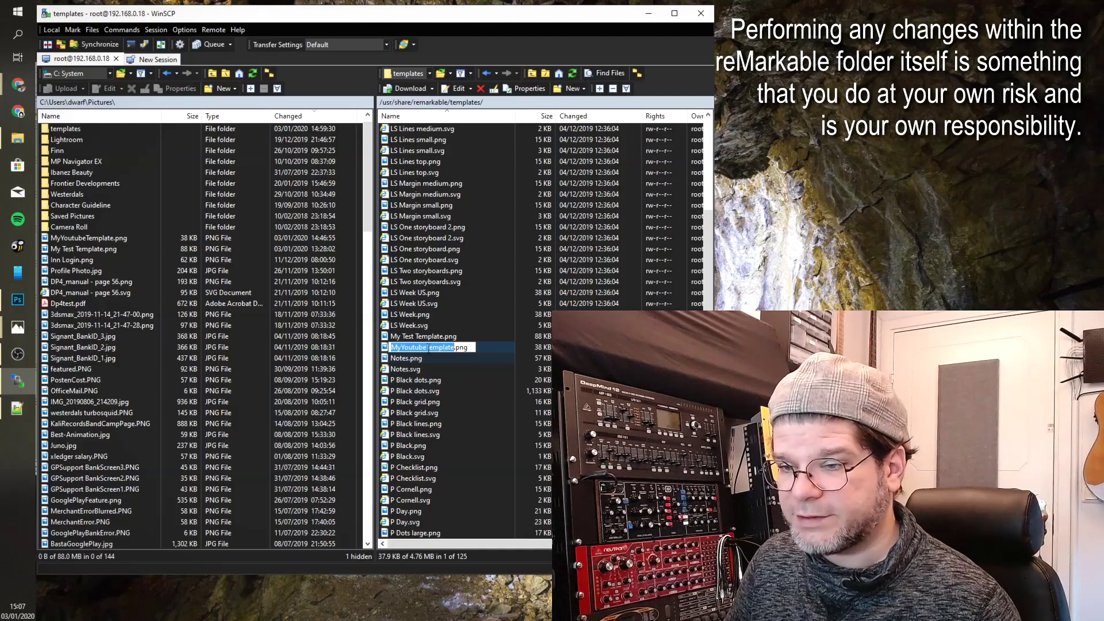
pyautogui.rightClick(428, 347)
pyautogui.click(461, 384)
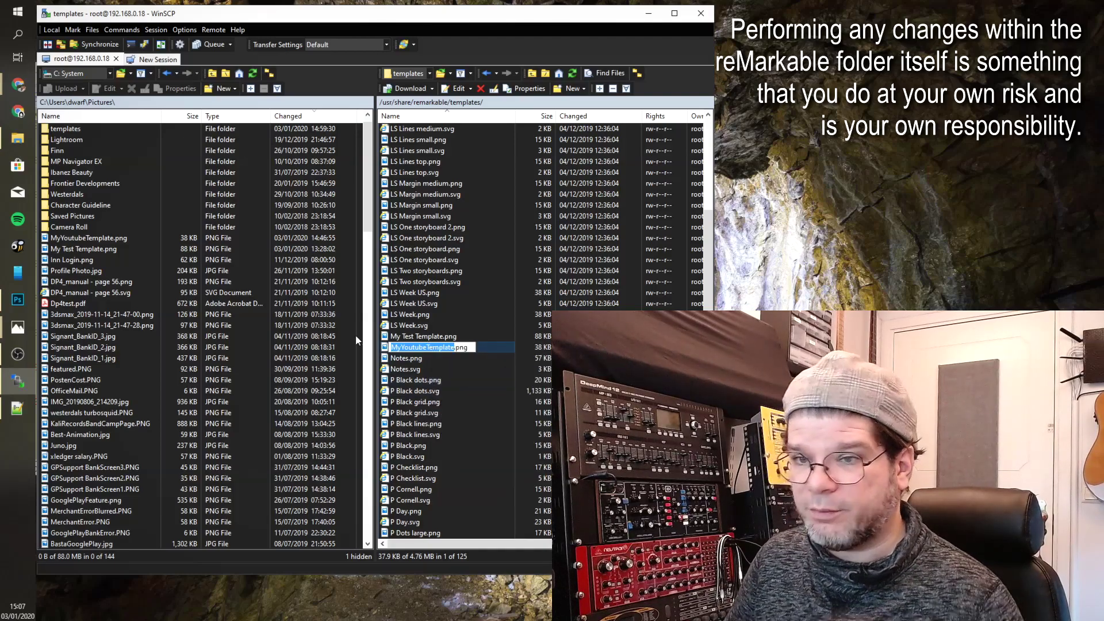
# Back in templates.json, replace the filename value of the My YouTube Template entry with the copied name MyYoutubeTemplate.
pyautogui.click(17, 408)
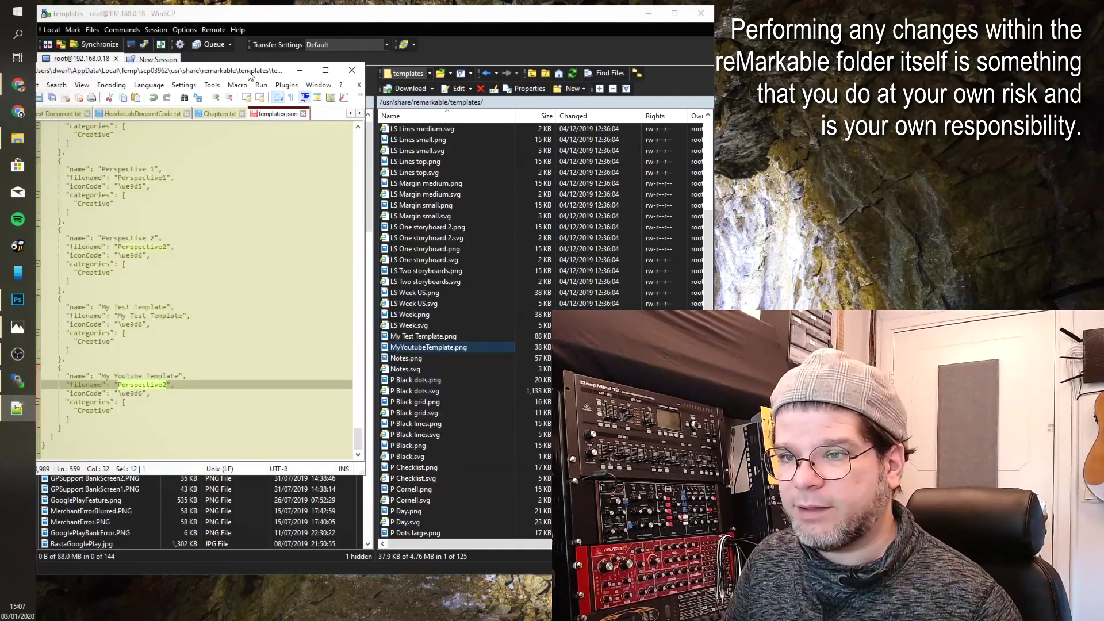
pyautogui.moveTo(250, 76); pyautogui.dragTo(336, 104)
pyautogui.click(249, 414)
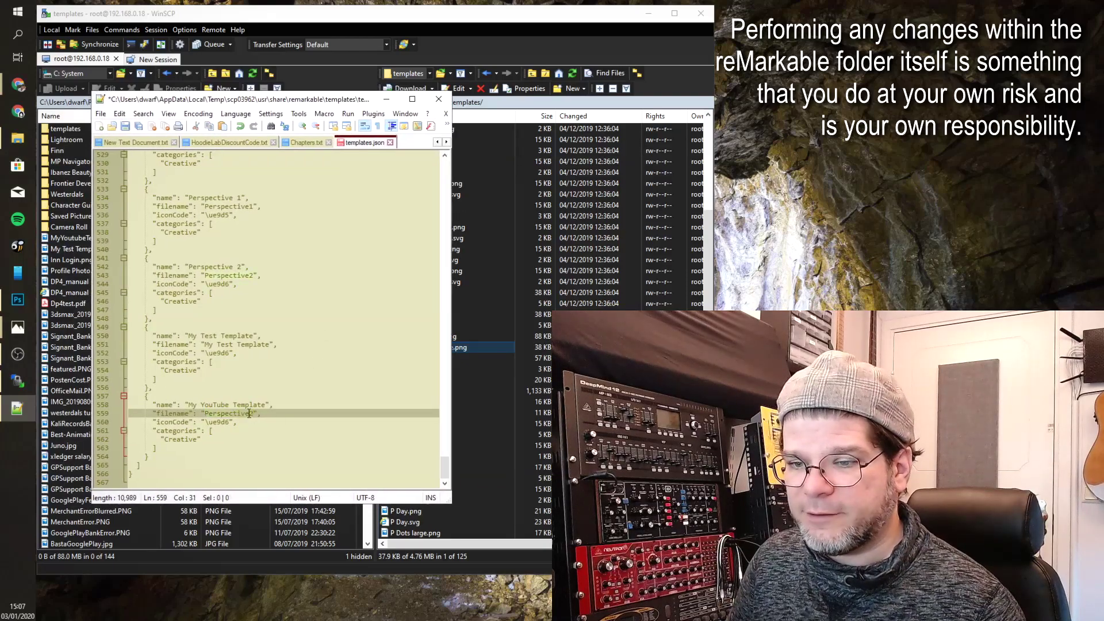
pyautogui.moveTo(249, 413); pyautogui.dragTo(205, 416)
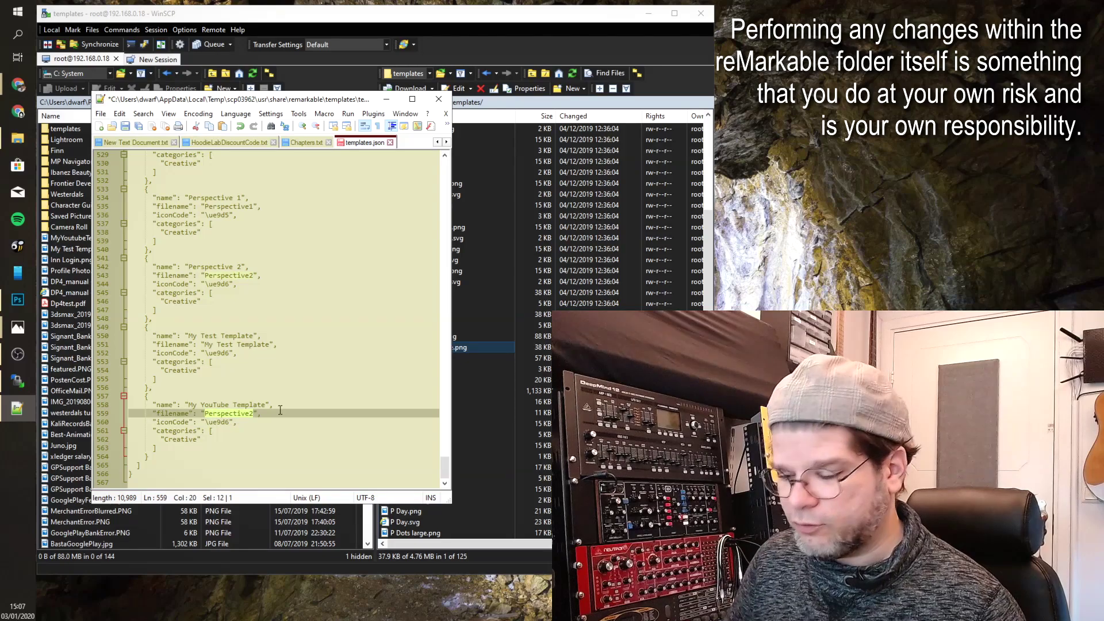
pyautogui.press('Delete')
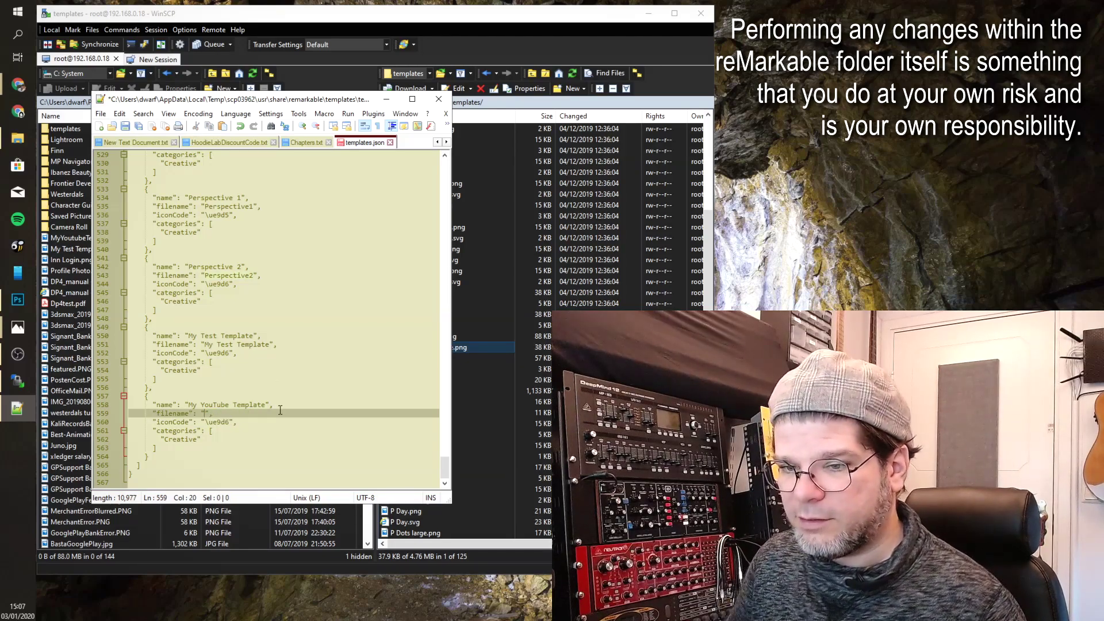
pyautogui.rightClick(202, 413)
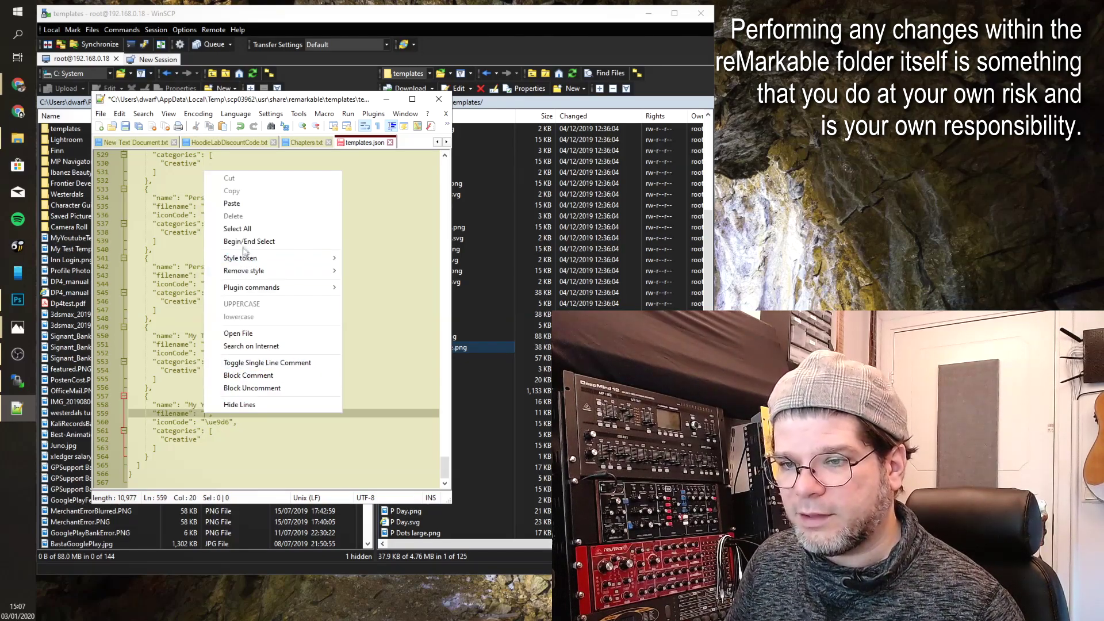
pyautogui.click(243, 207)
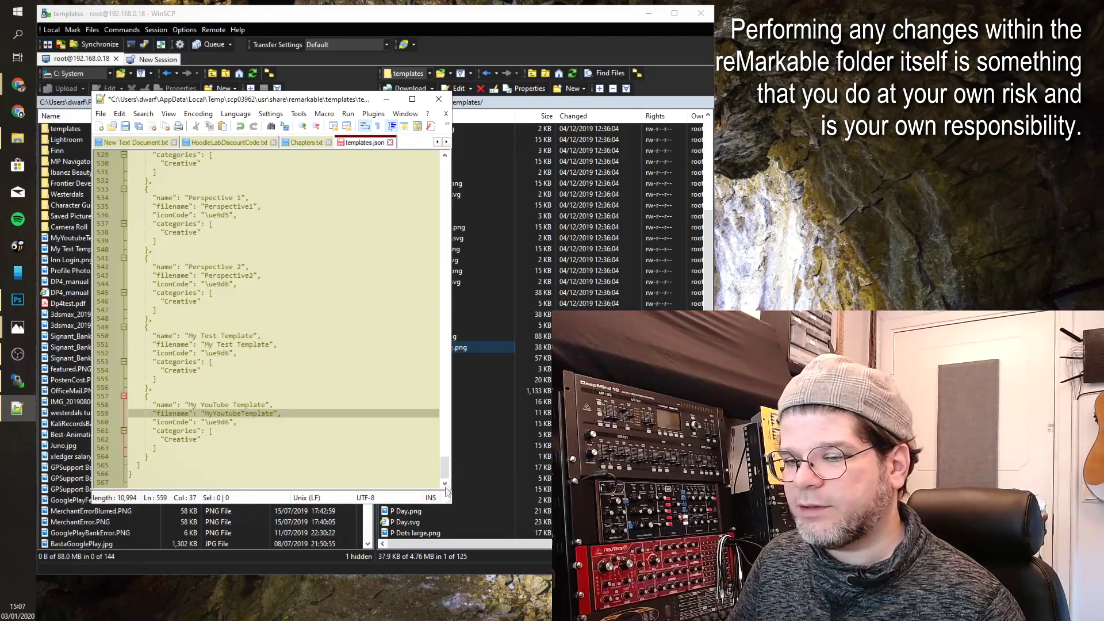
# Examine the iconCode values of the first entries in templates.json, beginning with Blank, and return to the My YouTube Template entry.
pyautogui.moveTo(446, 467); pyautogui.dragTo(448, 168)
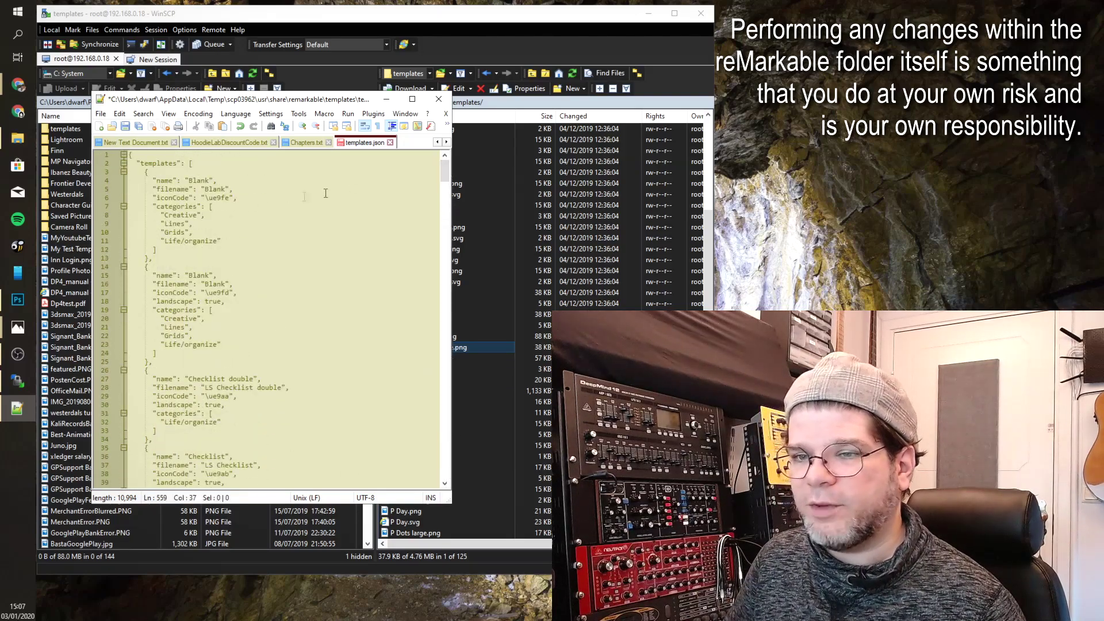
pyautogui.doubleClick(216, 198)
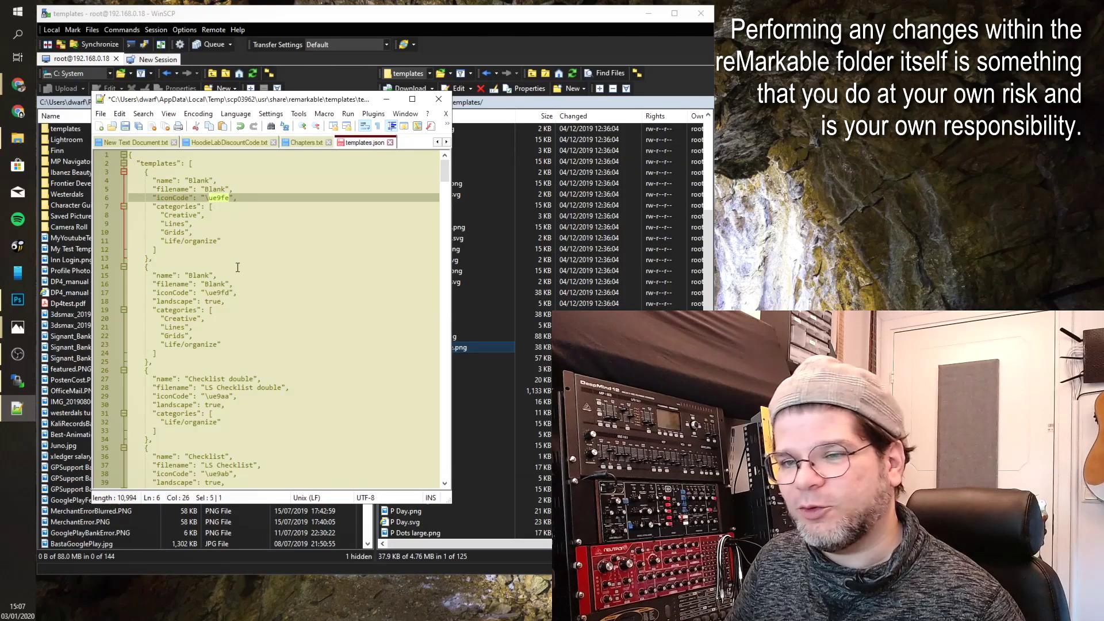
pyautogui.scroll(-1, 402, 259)
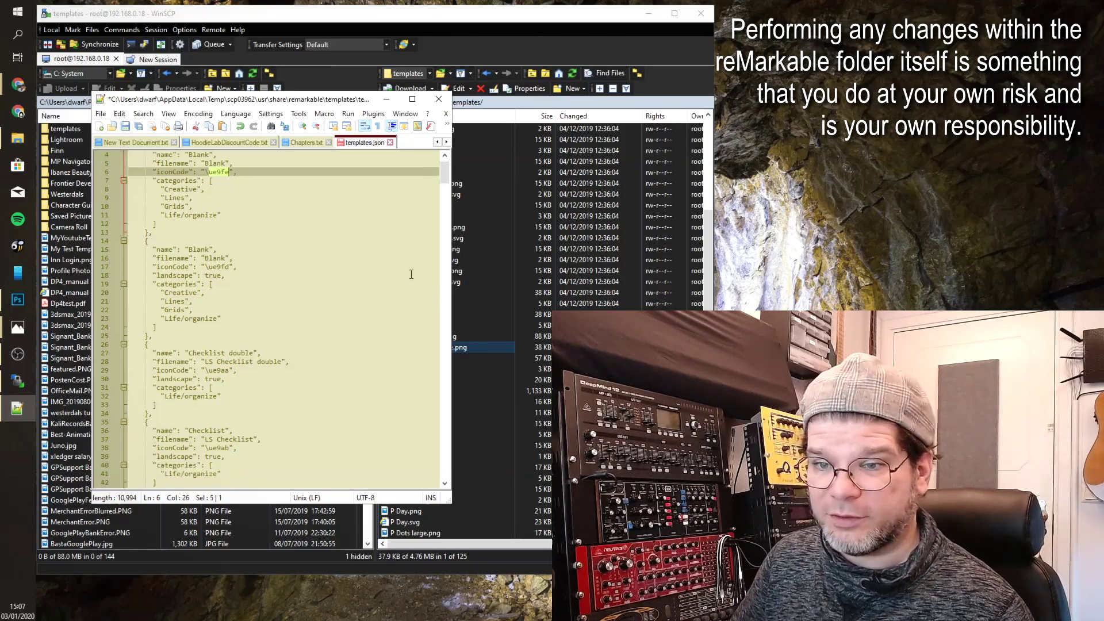
pyautogui.scroll(-5, 245, 309)
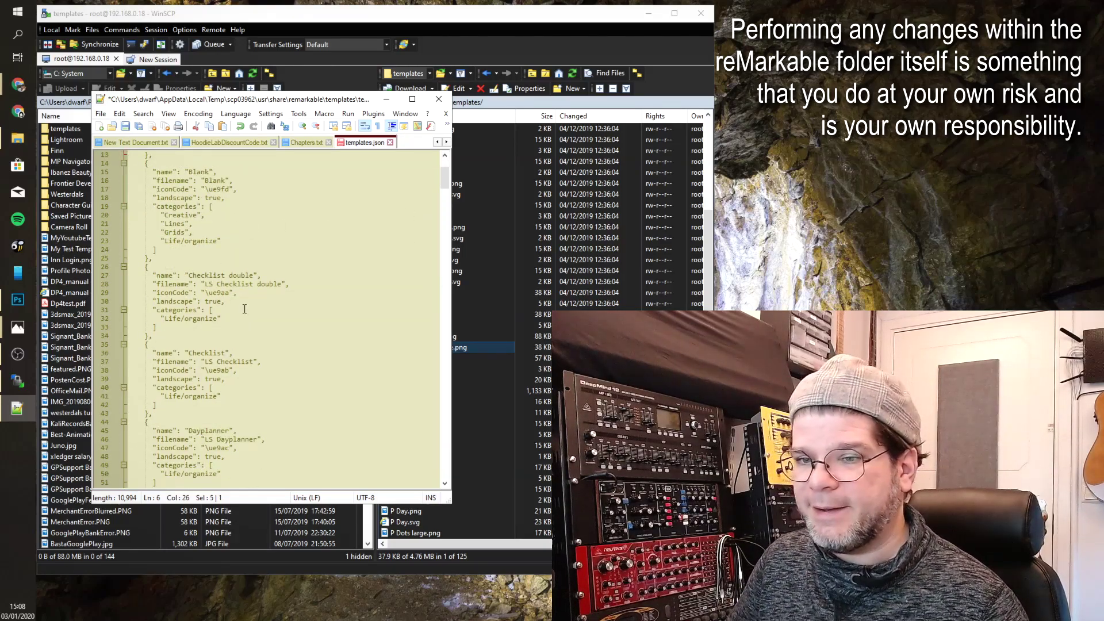
pyautogui.scroll(5, 235, 284)
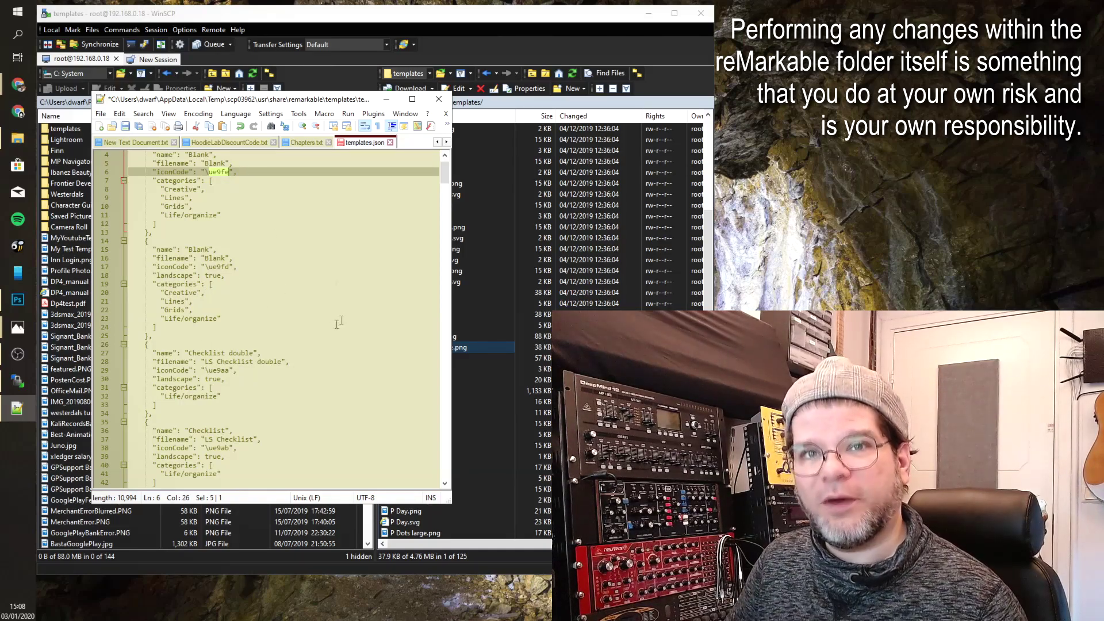
pyautogui.scroll(-2, 331, 322)
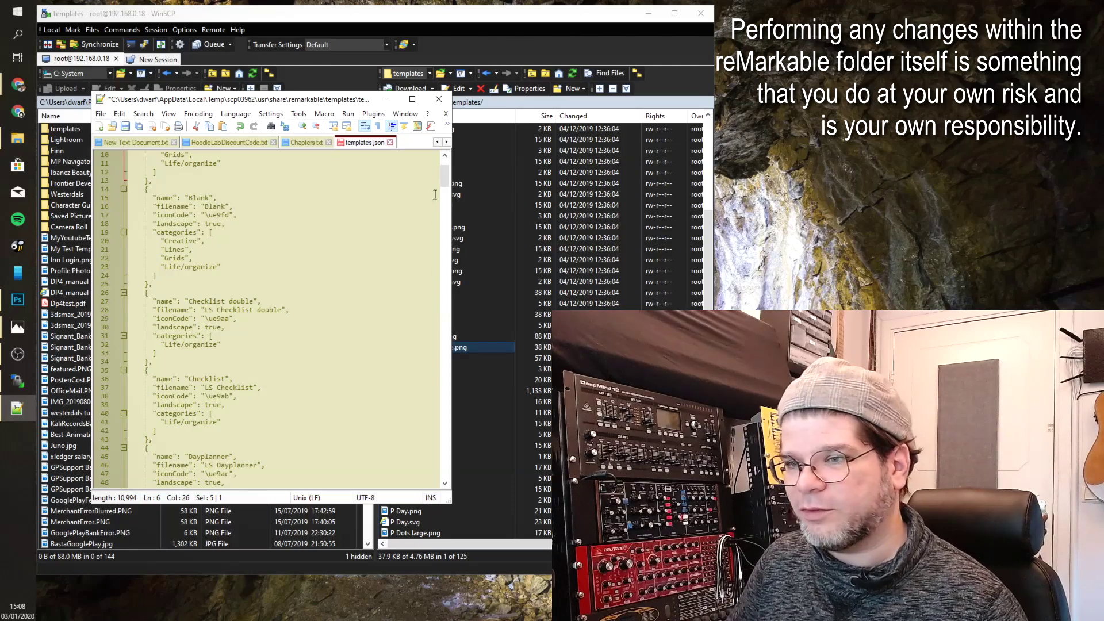
pyautogui.moveTo(446, 178); pyautogui.dragTo(446, 469)
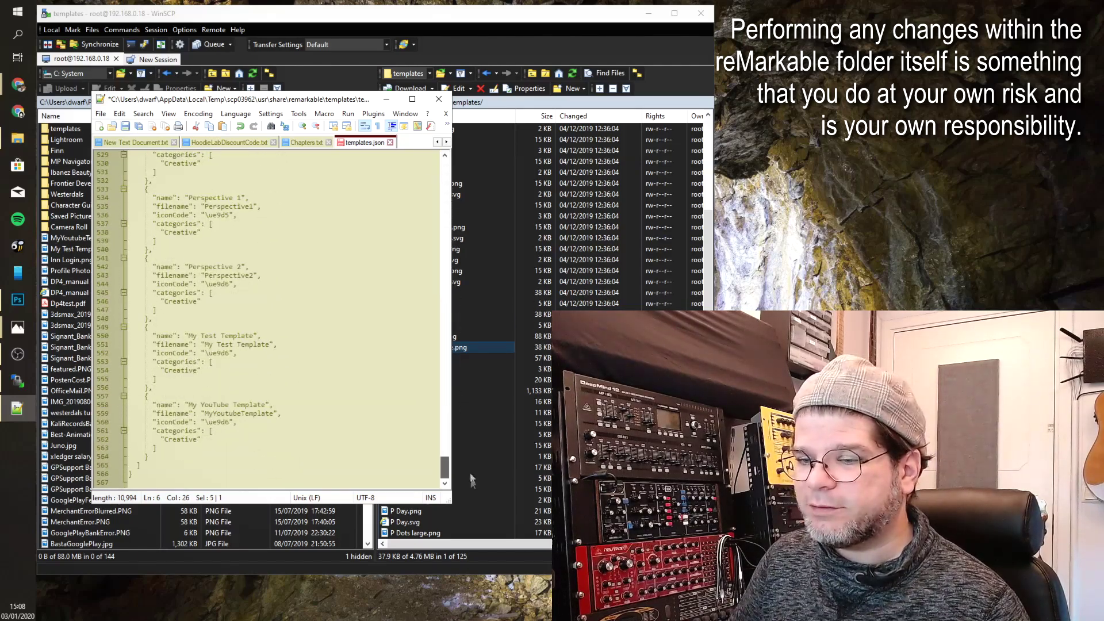
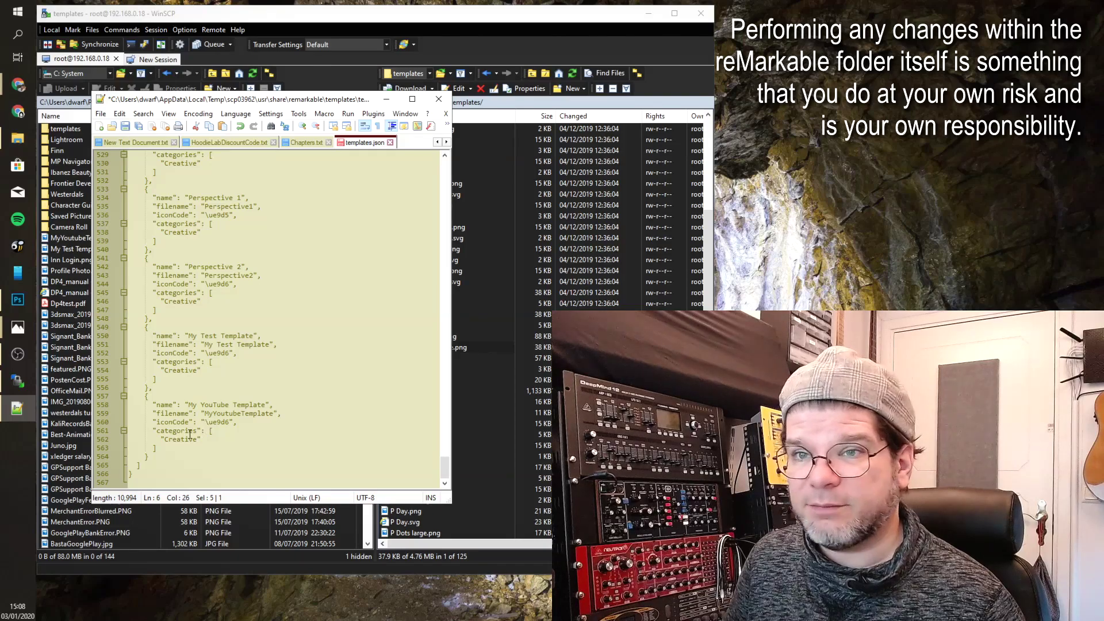
# Examine the Weekplanner US entry in templates.json, especially its landscape line between iconCode and categories.
pyautogui.scroll(7, 188, 425)
pyautogui.scroll(20, 188, 426)
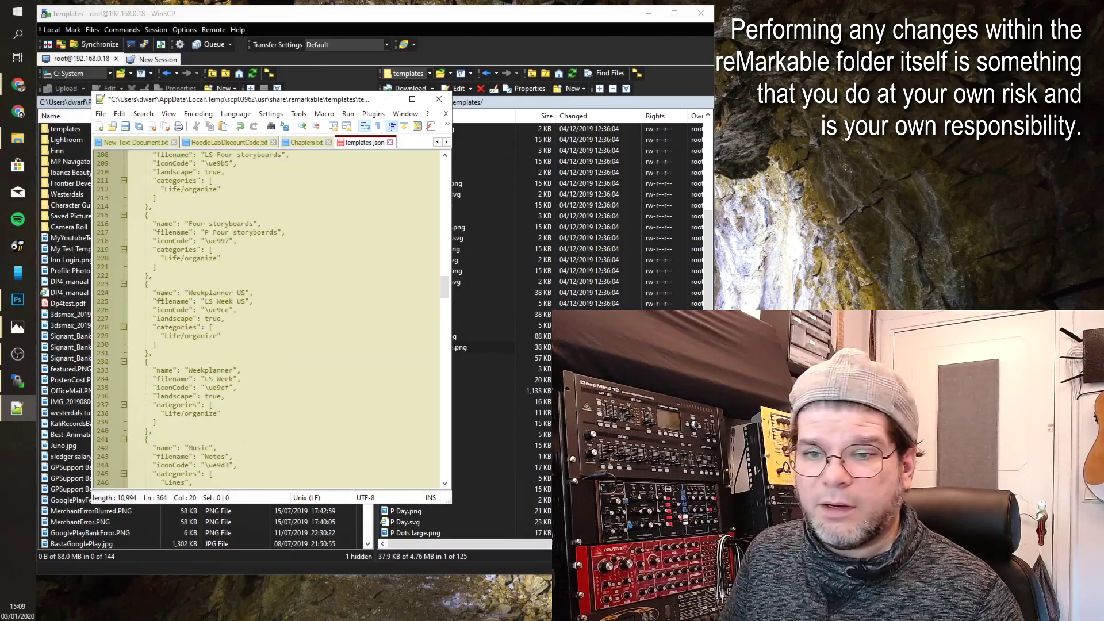
pyautogui.moveTo(153, 292); pyautogui.dragTo(262, 339)
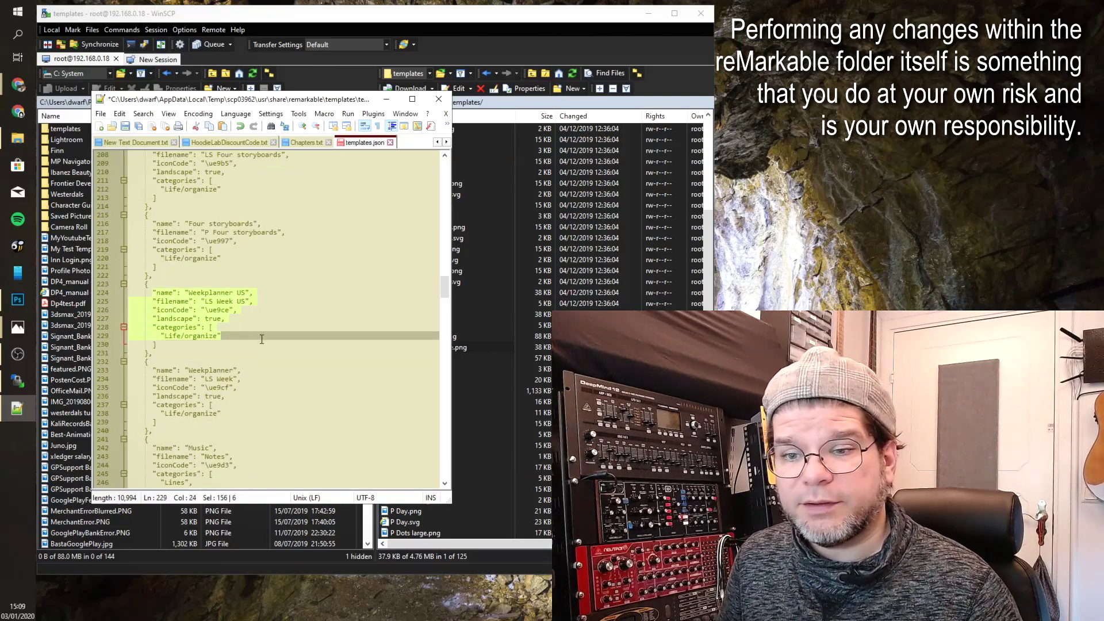
pyautogui.click(212, 307)
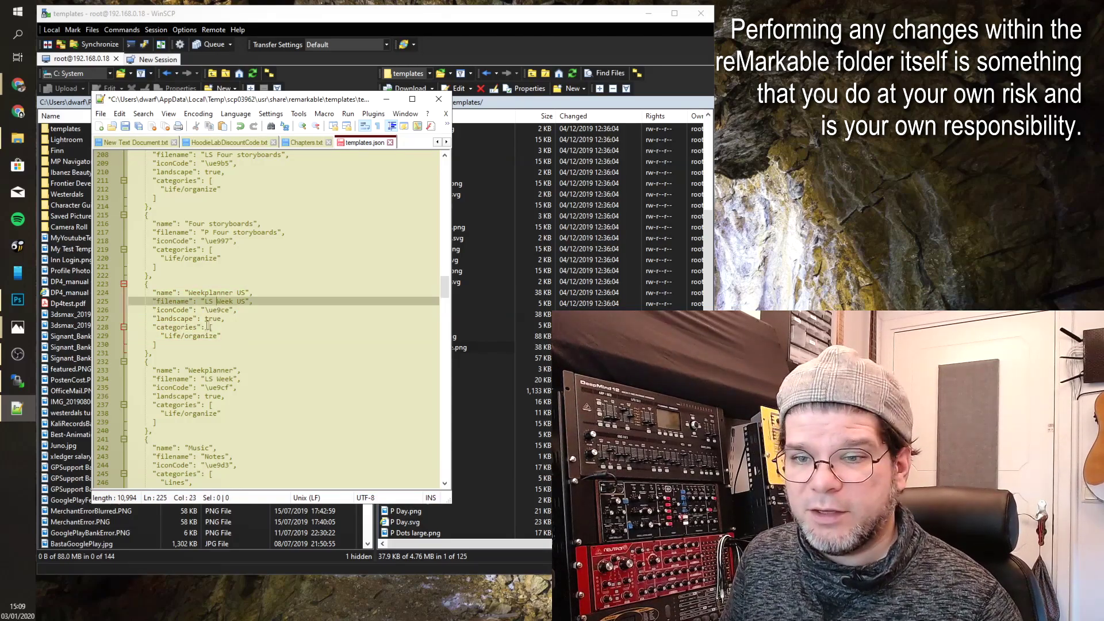
pyautogui.moveTo(152, 319); pyautogui.dragTo(226, 319)
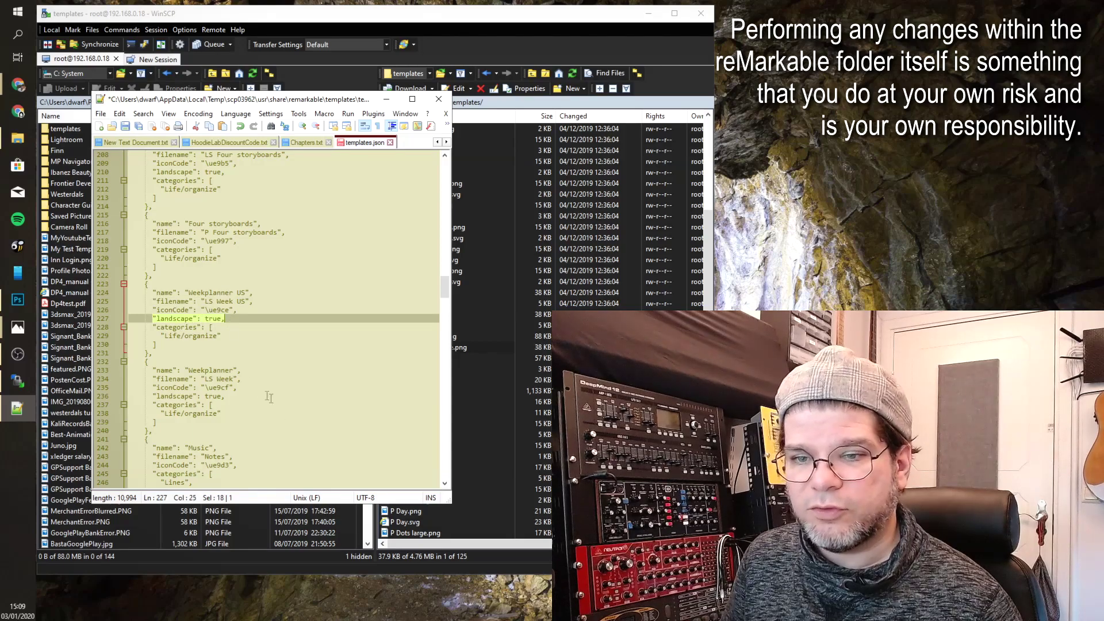
pyautogui.click(225, 319)
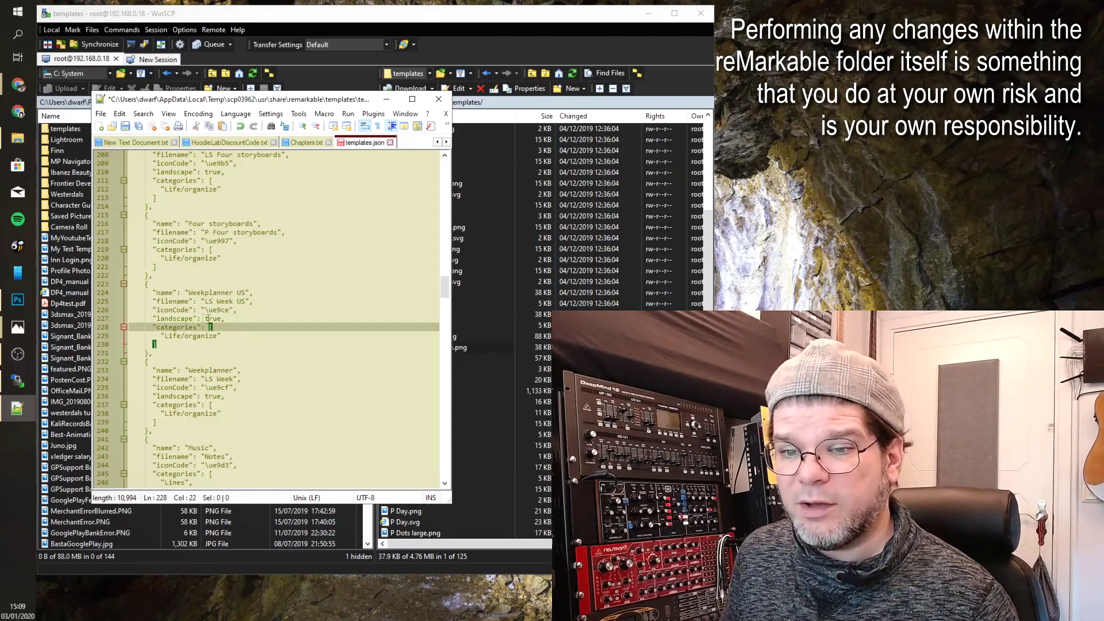
# Examine the landscape line of the Weekplanner US entry, and check the name and filename values of the My YouTube Template entry.
pyautogui.click(183, 318)
pyautogui.moveTo(152, 319); pyautogui.dragTo(233, 323)
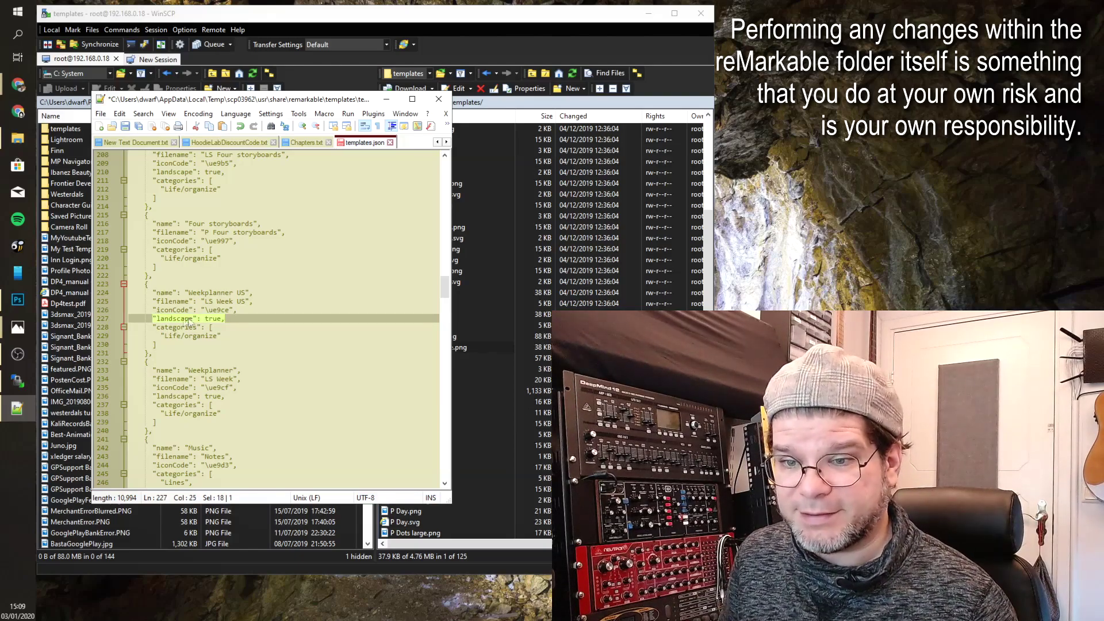
pyautogui.scroll(-20, 220, 353)
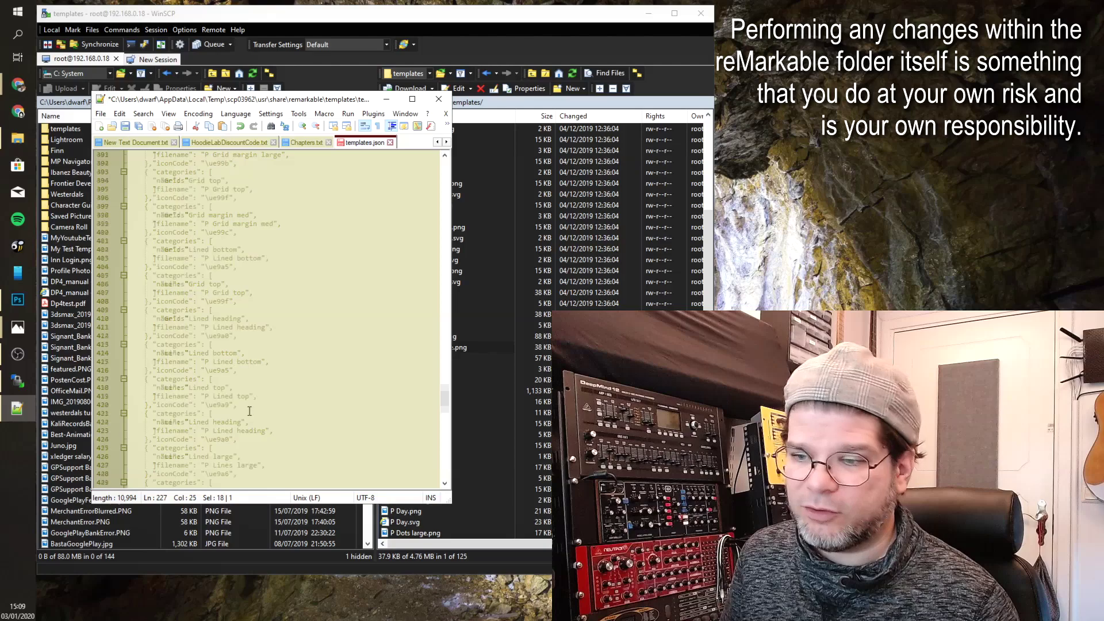
pyautogui.click(237, 423)
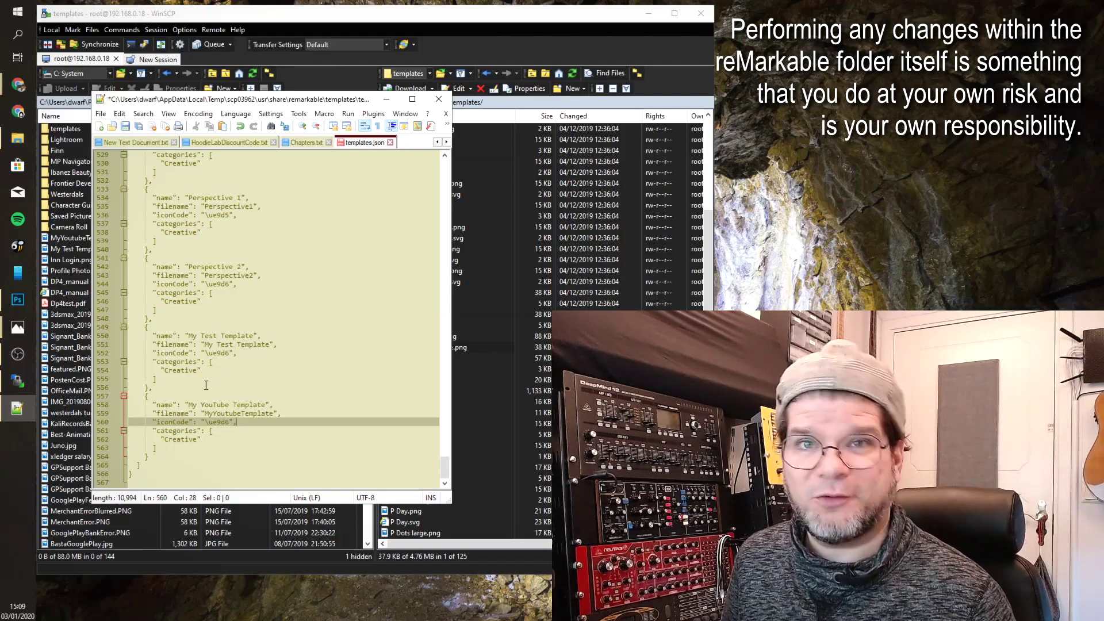
pyautogui.press('Down')
pyautogui.press('Down')
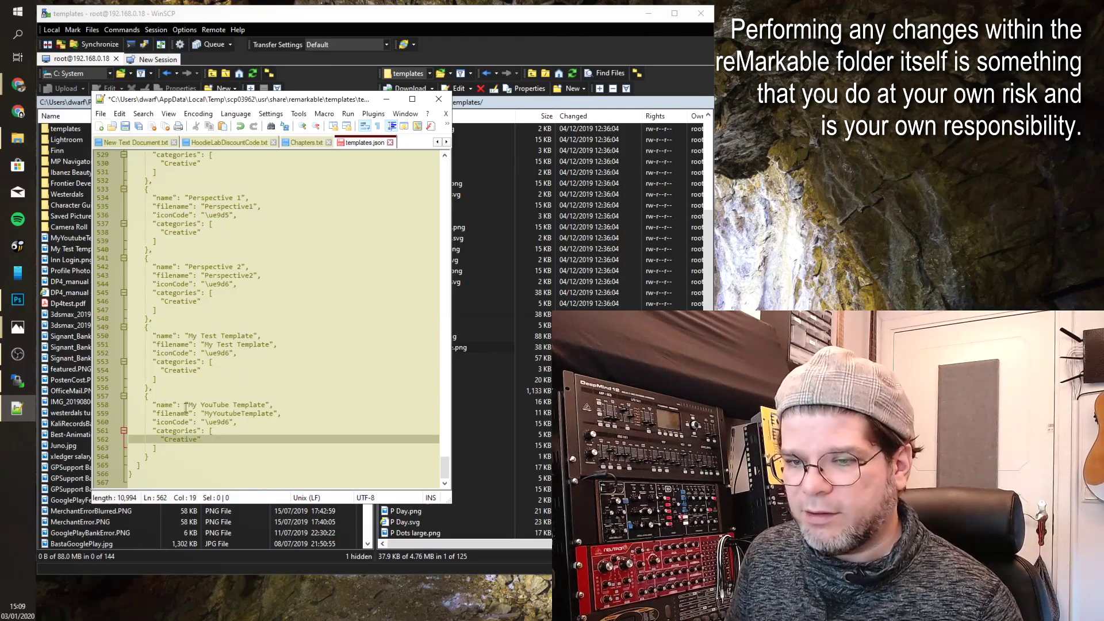
pyautogui.moveTo(187, 405); pyautogui.dragTo(271, 407)
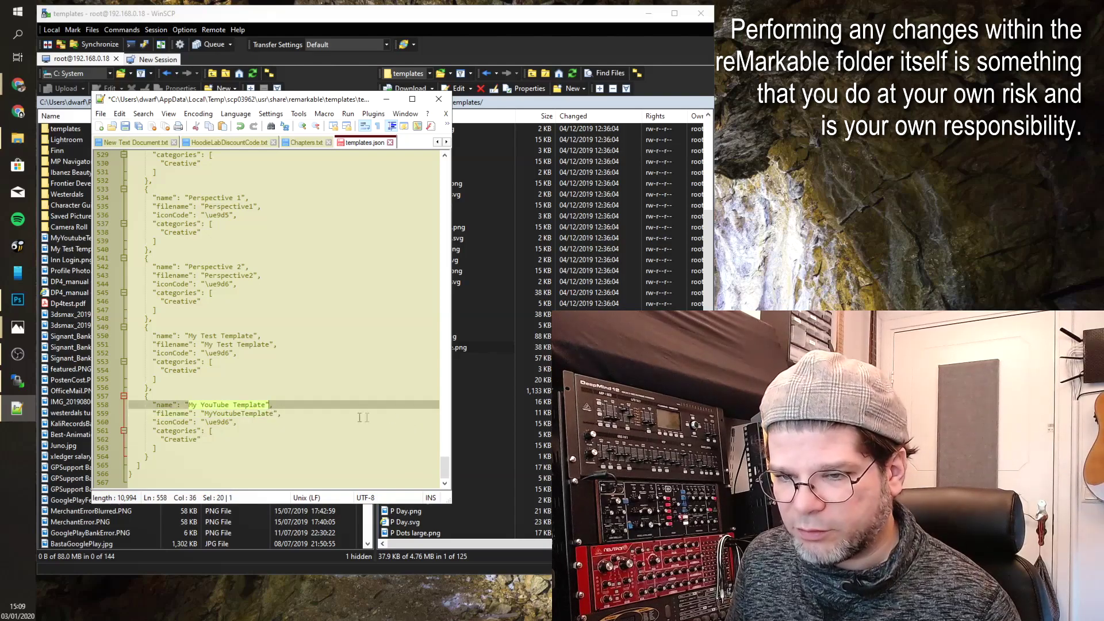
pyautogui.click(278, 411)
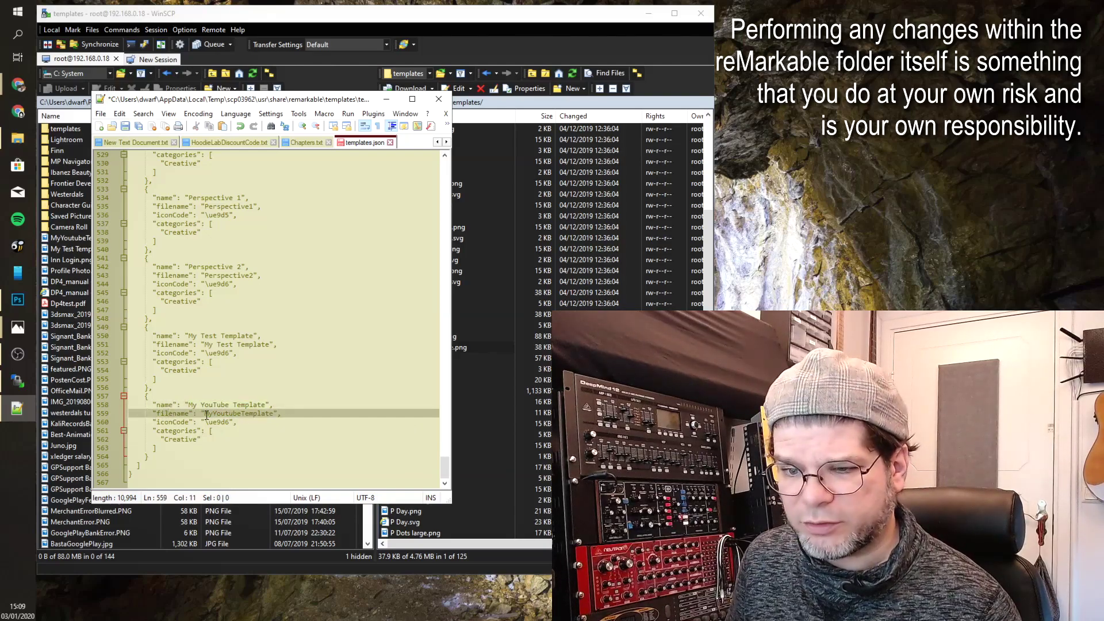
pyautogui.moveTo(207, 414); pyautogui.dragTo(278, 414)
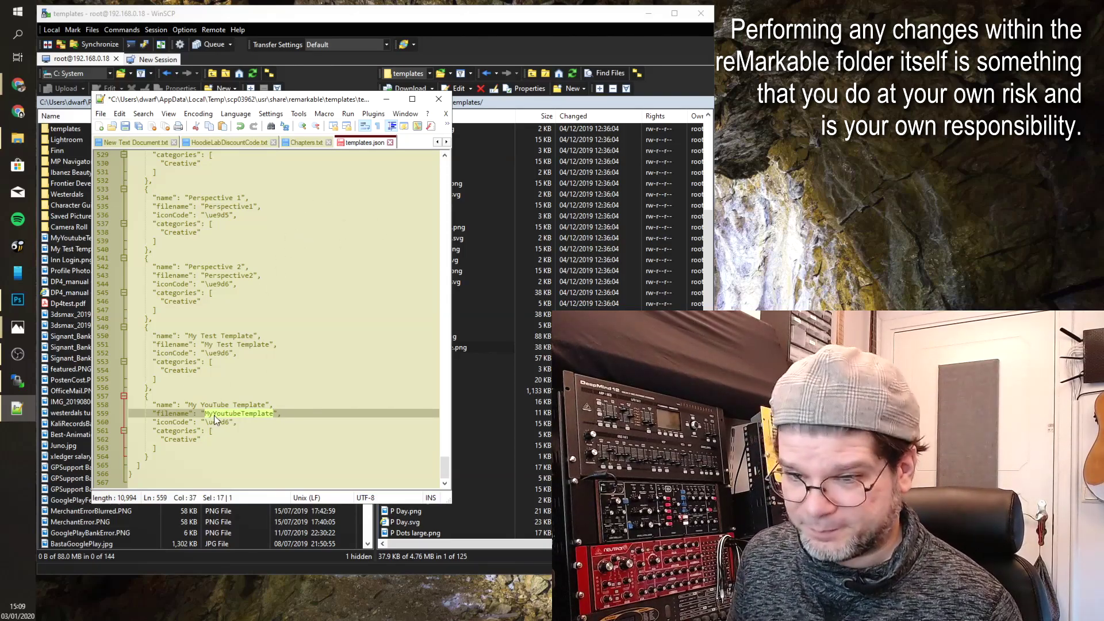
pyautogui.scroll(8, 219, 405)
pyautogui.scroll(-8, 219, 406)
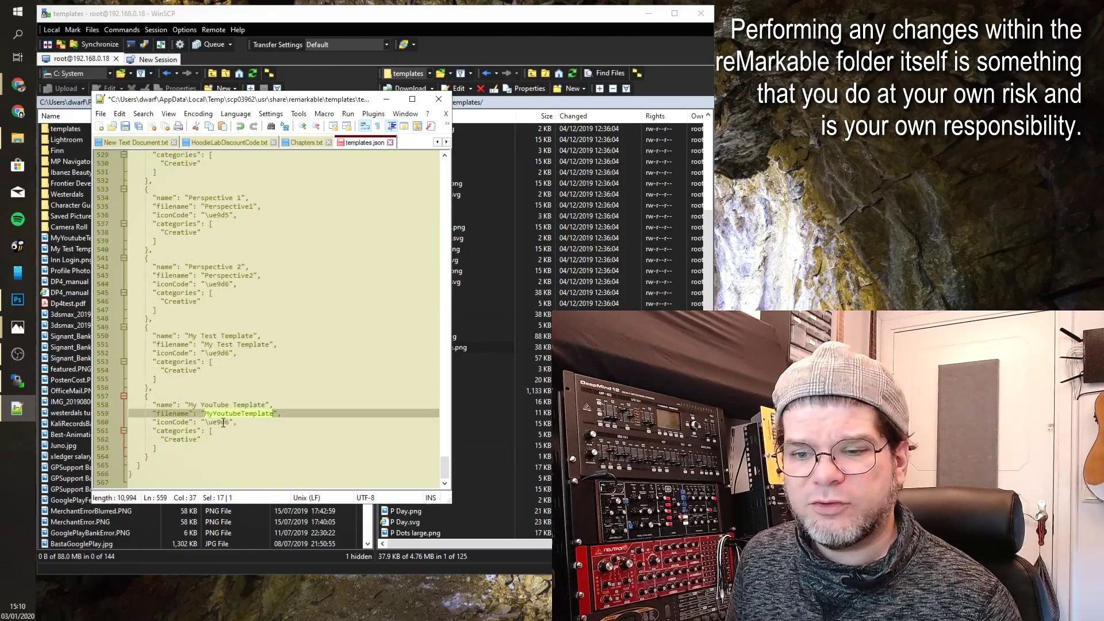
# Copy the icon code ue9aa from the Checklist double entry and paste it over the My YouTube Template entry's icon code.
pyautogui.moveTo(445, 469); pyautogui.dragTo(449, 170)
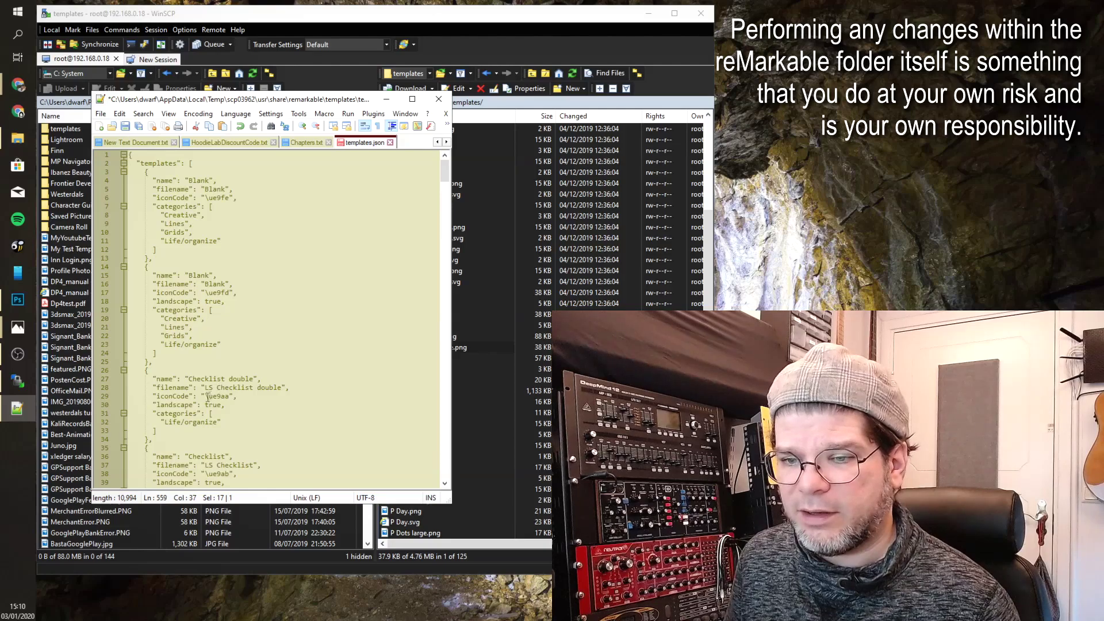
pyautogui.moveTo(210, 397); pyautogui.dragTo(229, 401)
pyautogui.hotkey('ctrl', 'c')
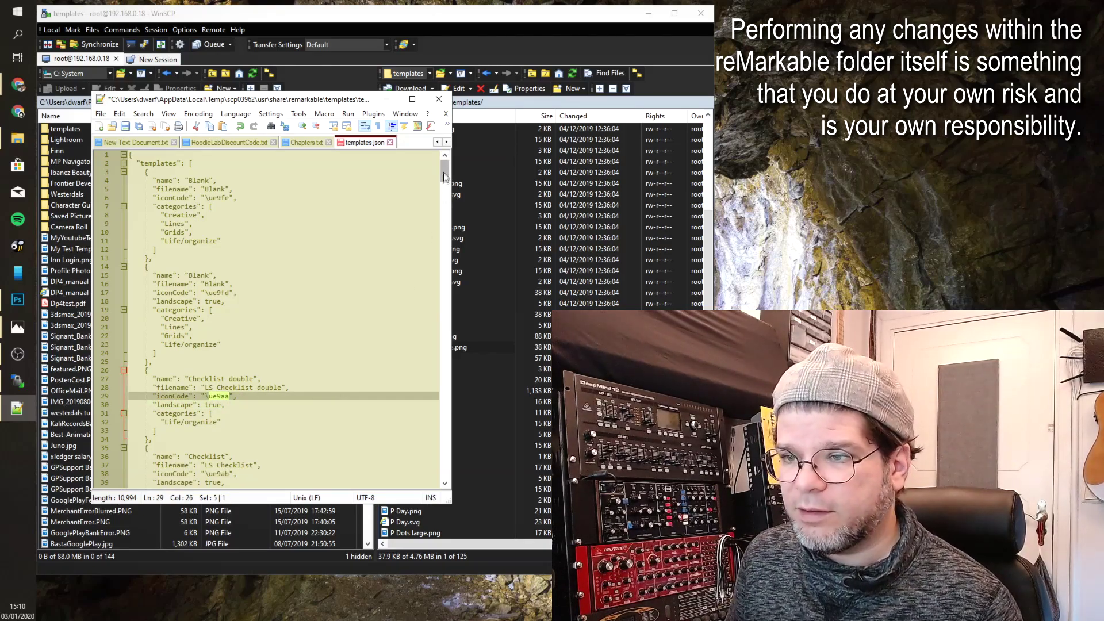
pyautogui.moveTo(443, 172); pyautogui.dragTo(445, 467)
pyautogui.moveTo(228, 425); pyautogui.dragTo(208, 423)
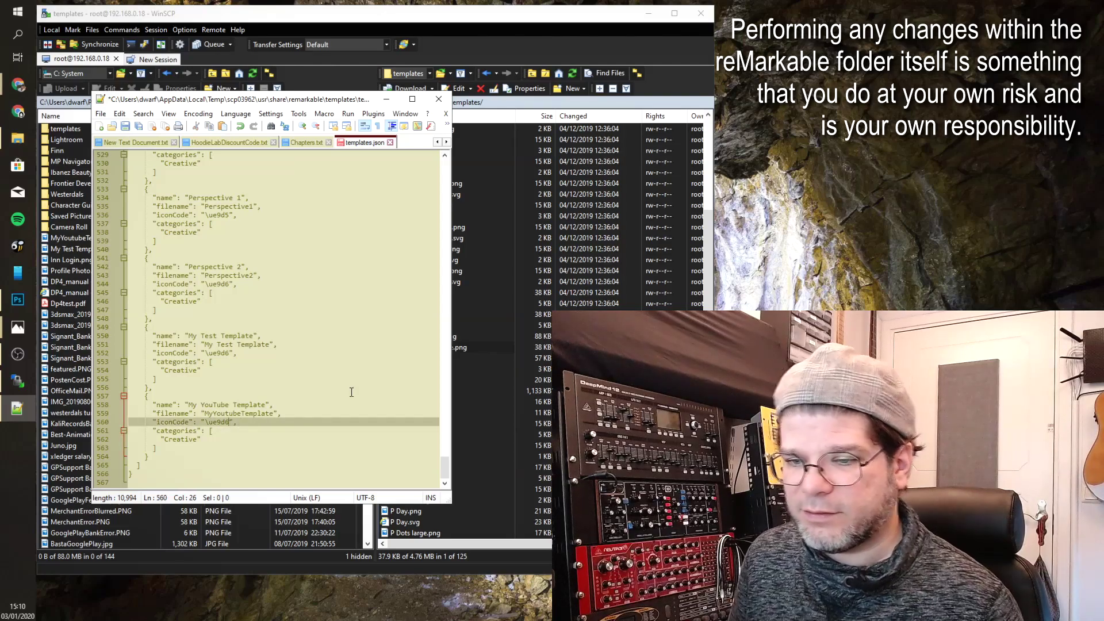
pyautogui.hotkey('ctrl', 'v')
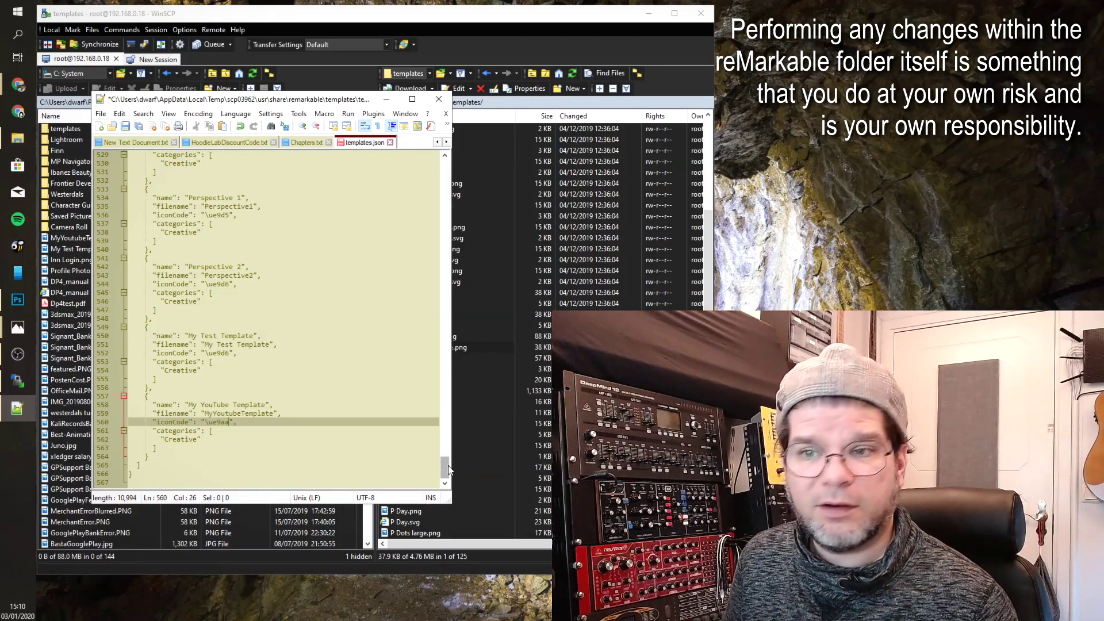
# Save templates.json so it uploads to the tablet, and close the text editor.
pyautogui.click(200, 437)
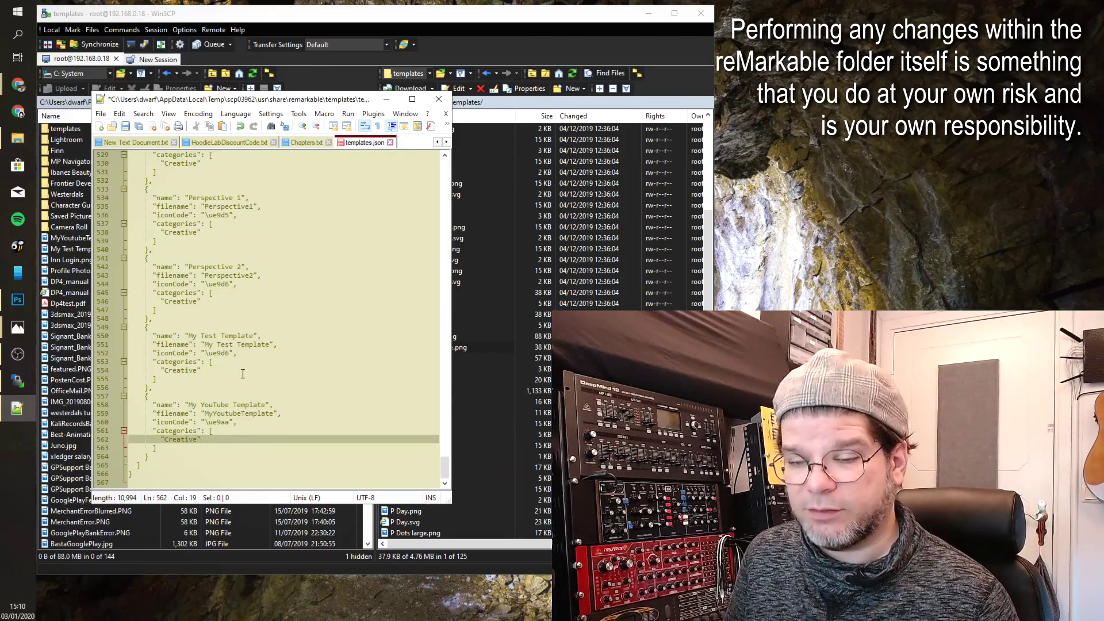
pyautogui.hotkey('ctrl', 's')
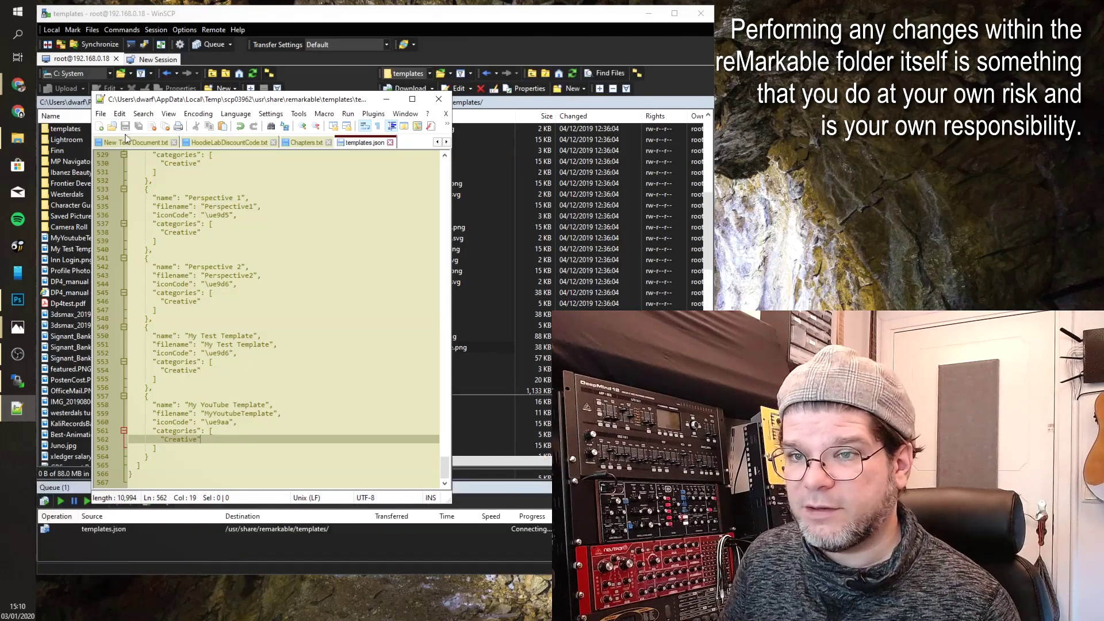
pyautogui.click(438, 100)
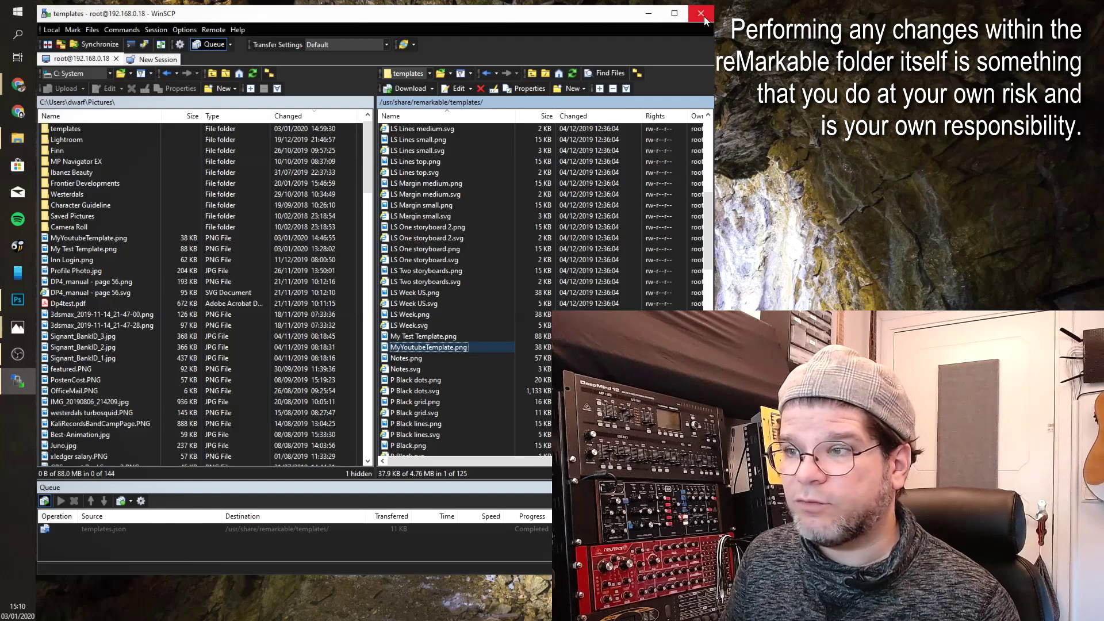
# Reopen templates.json from the tablet's templates folder, check the saved My YouTube Template entry, and close the editor.
pyautogui.scroll(-15, 575, 279)
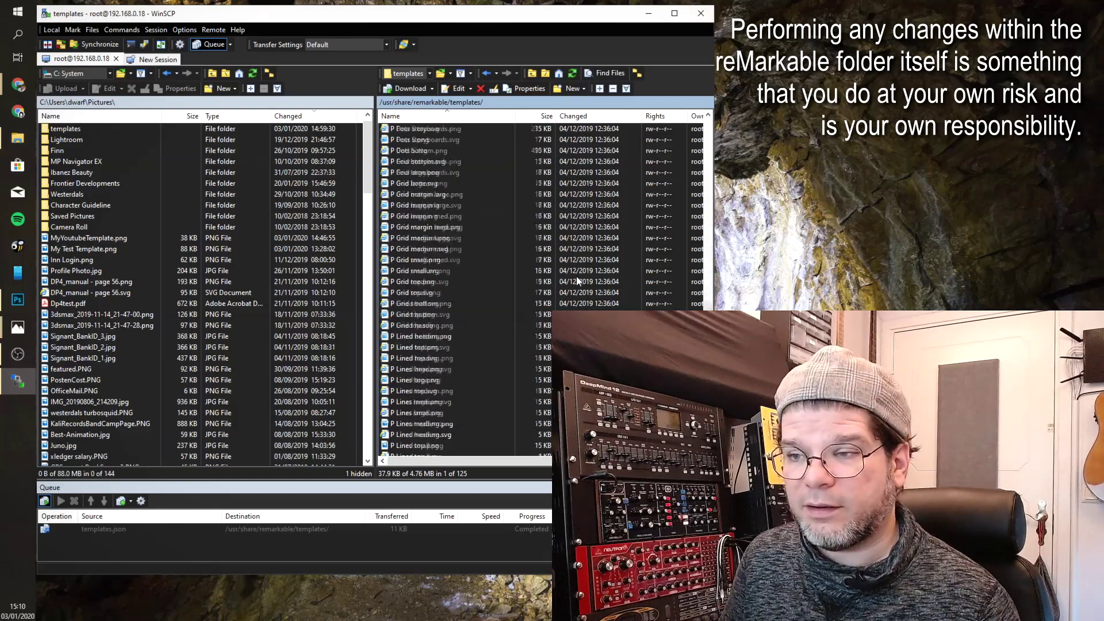
pyautogui.scroll(-8, 577, 276)
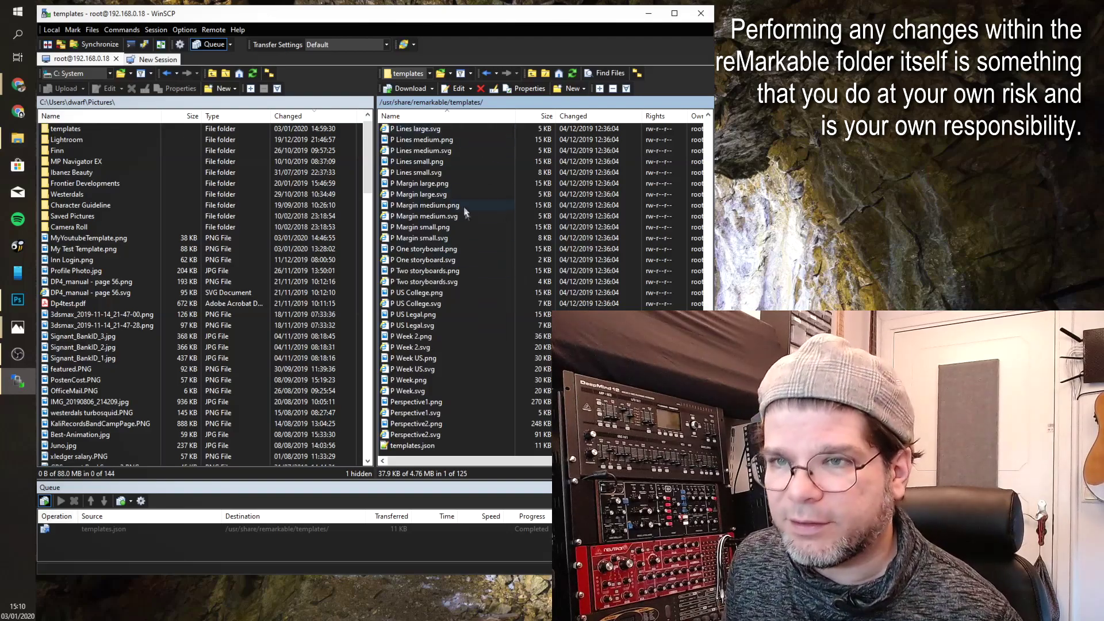
pyautogui.scroll(-1, 443, 247)
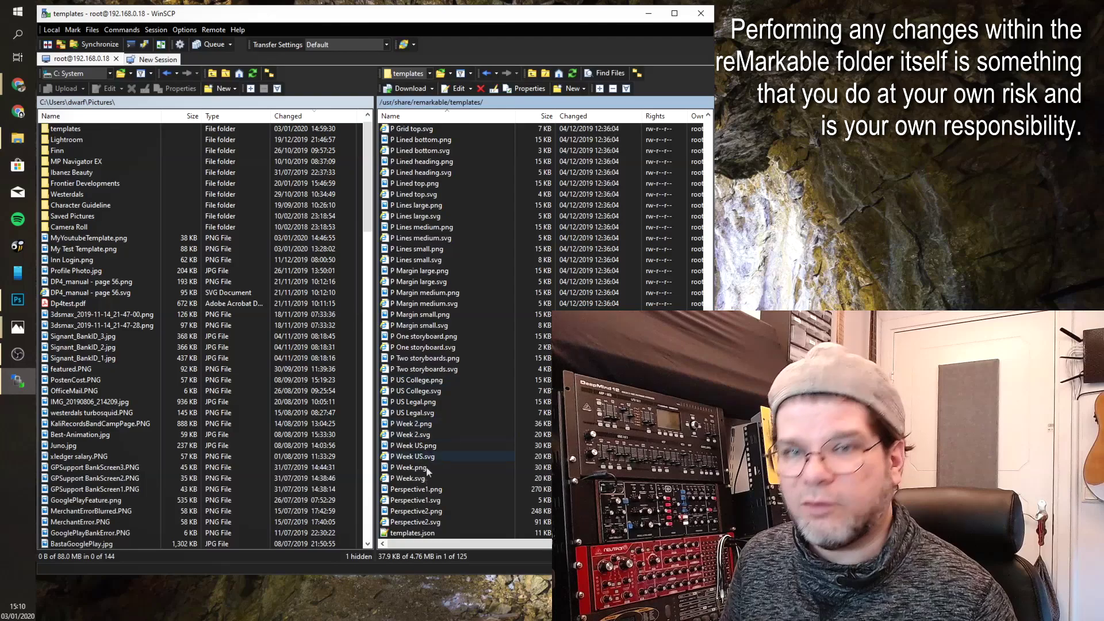
pyautogui.click(421, 533)
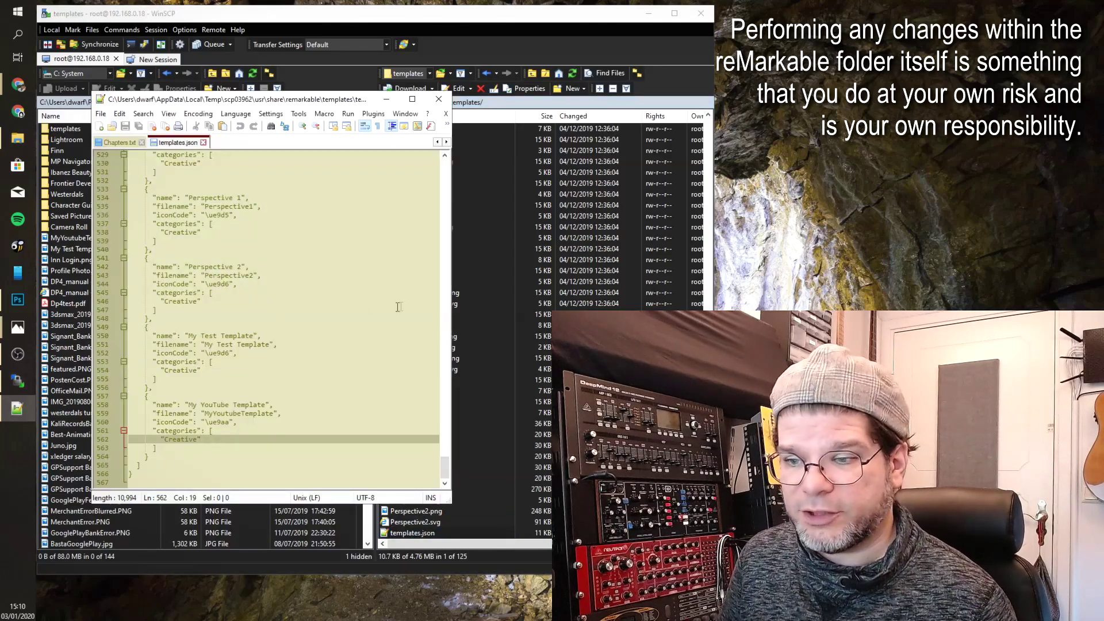
pyautogui.moveTo(161, 405); pyautogui.dragTo(158, 448)
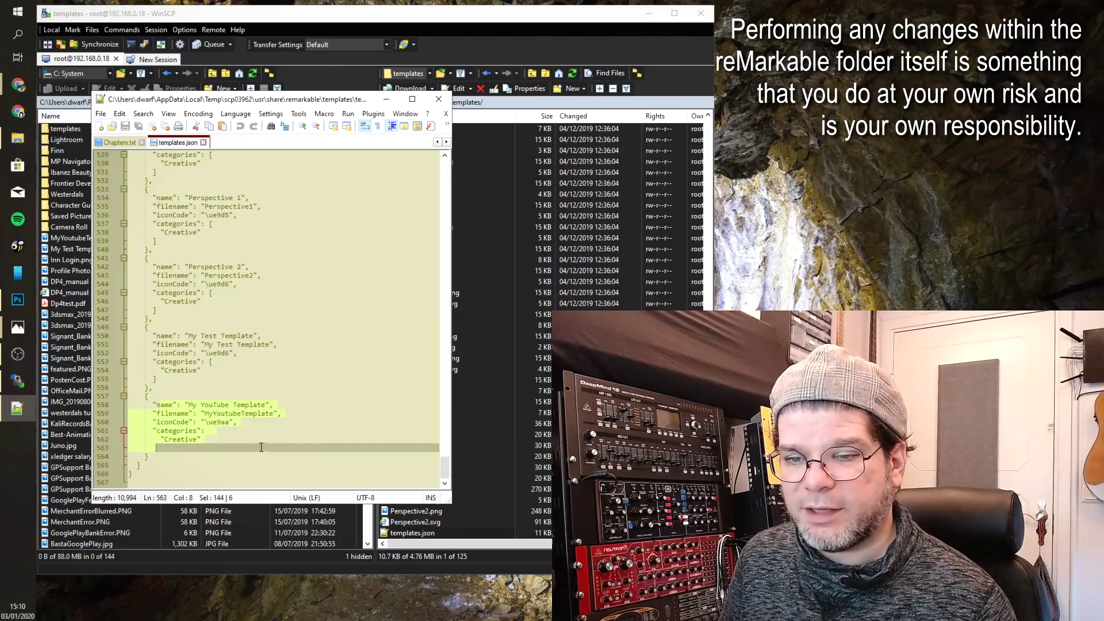
pyautogui.click(205, 439)
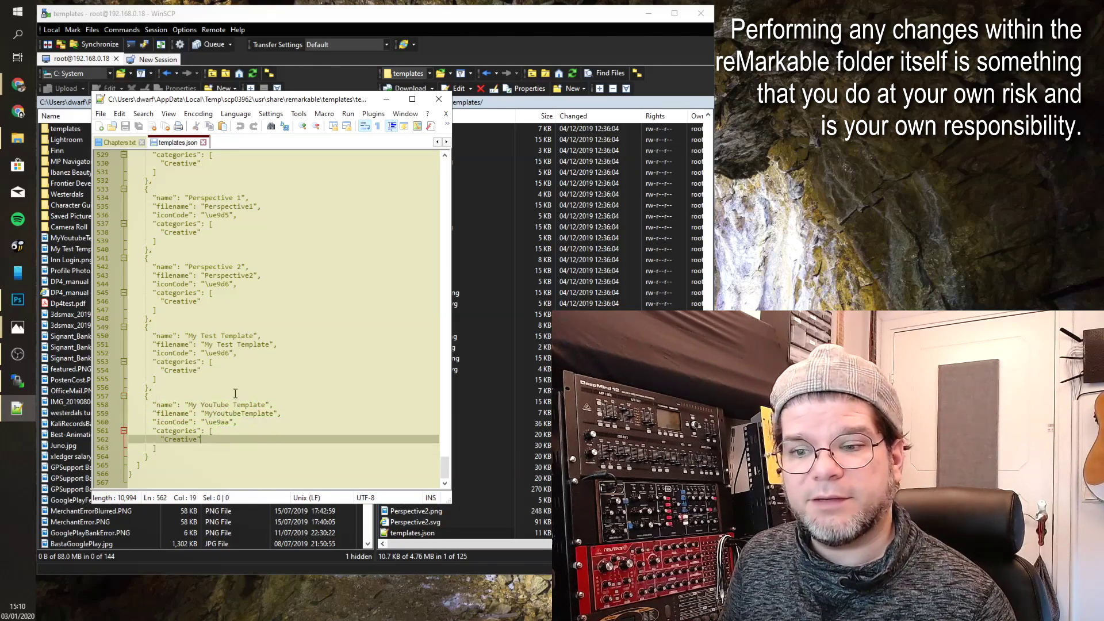
pyautogui.click(438, 99)
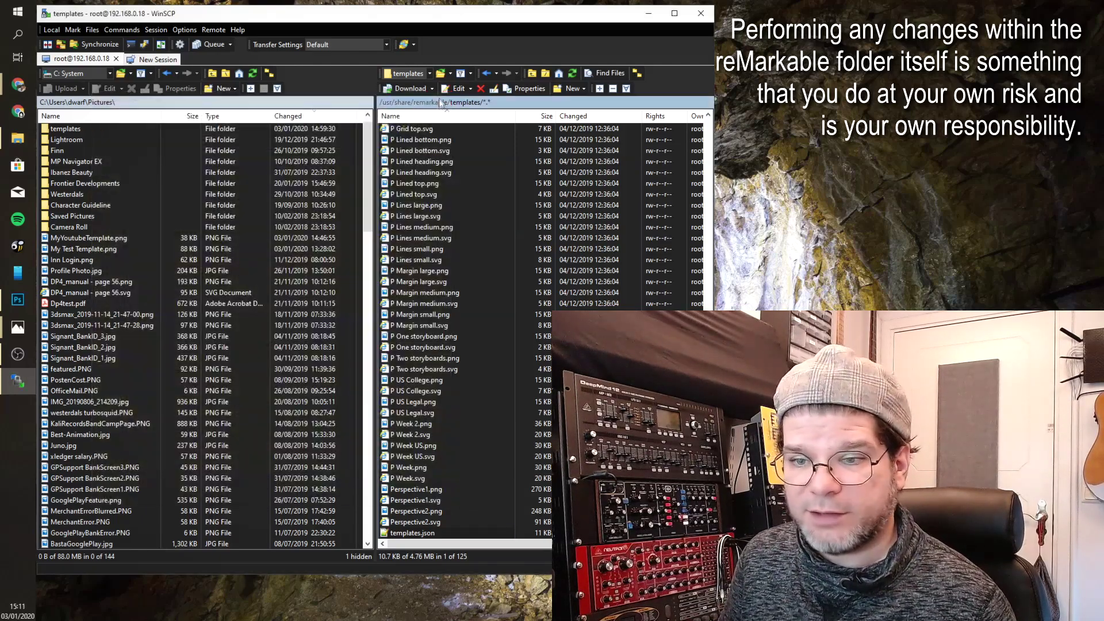
# Close WinSCP and end the session with the tablet.
pyautogui.click(701, 21)
pyautogui.click(381, 321)
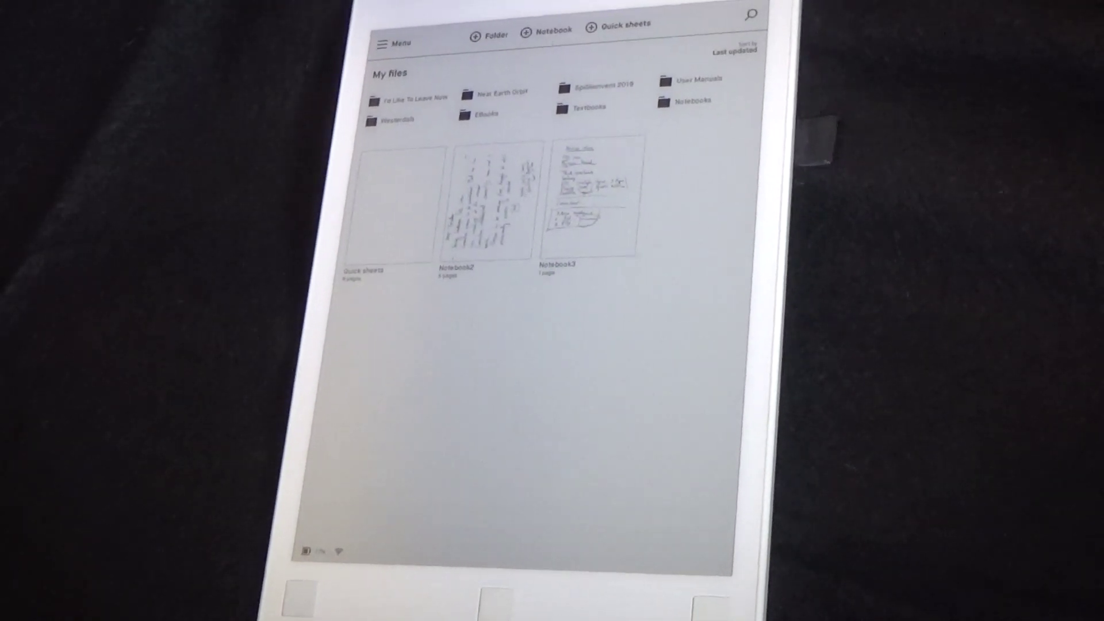
pyautogui.press('XF86PowerOff')
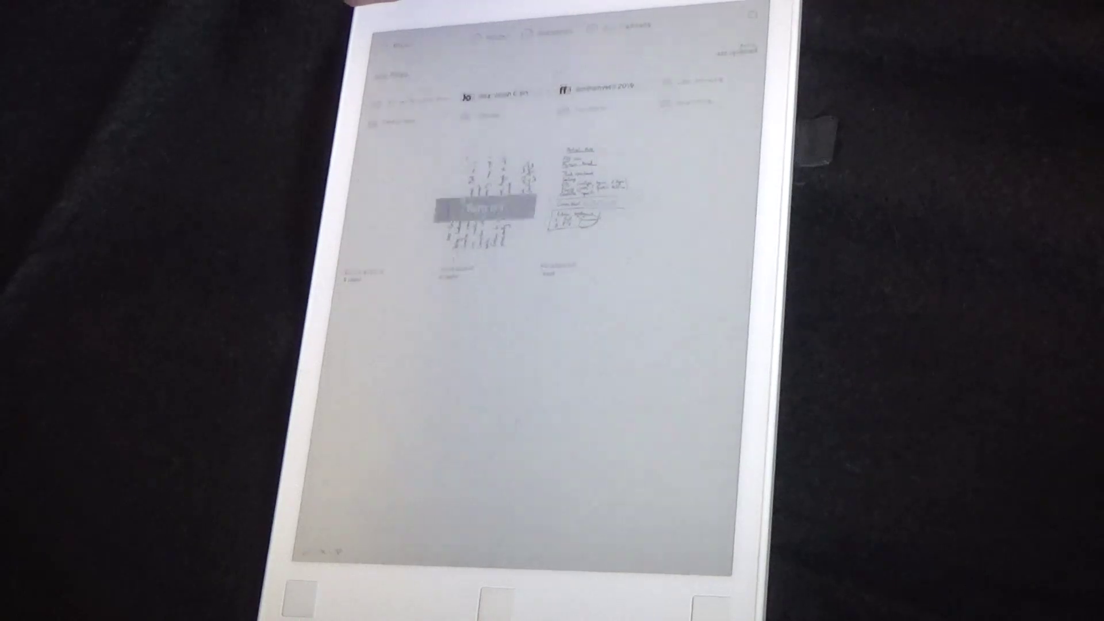
pyautogui.click(486, 207)
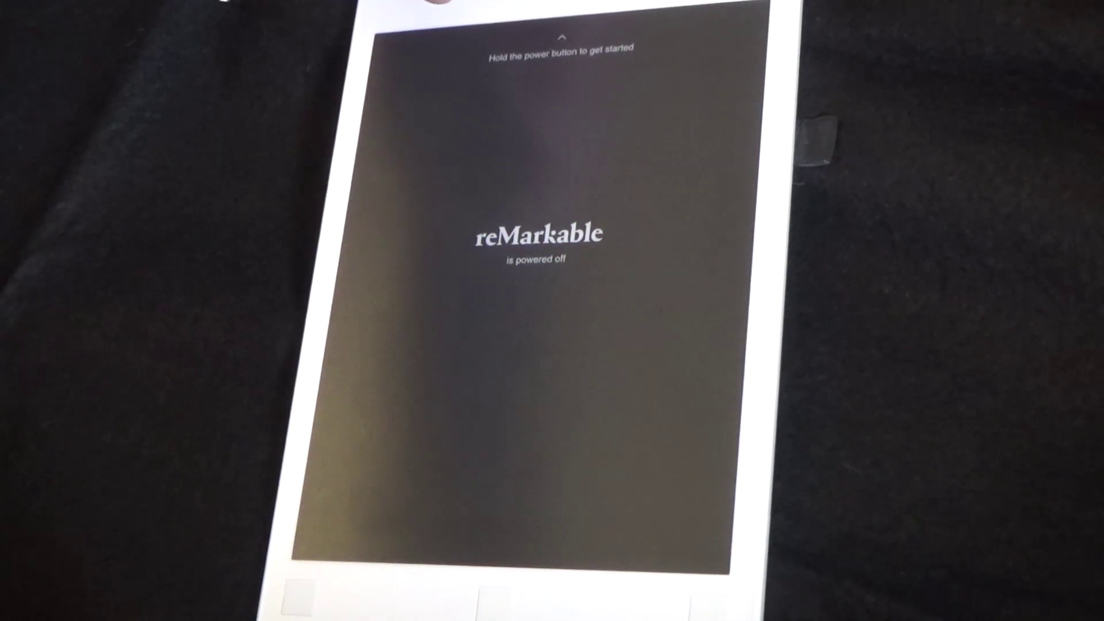
pyautogui.click(426, 3)
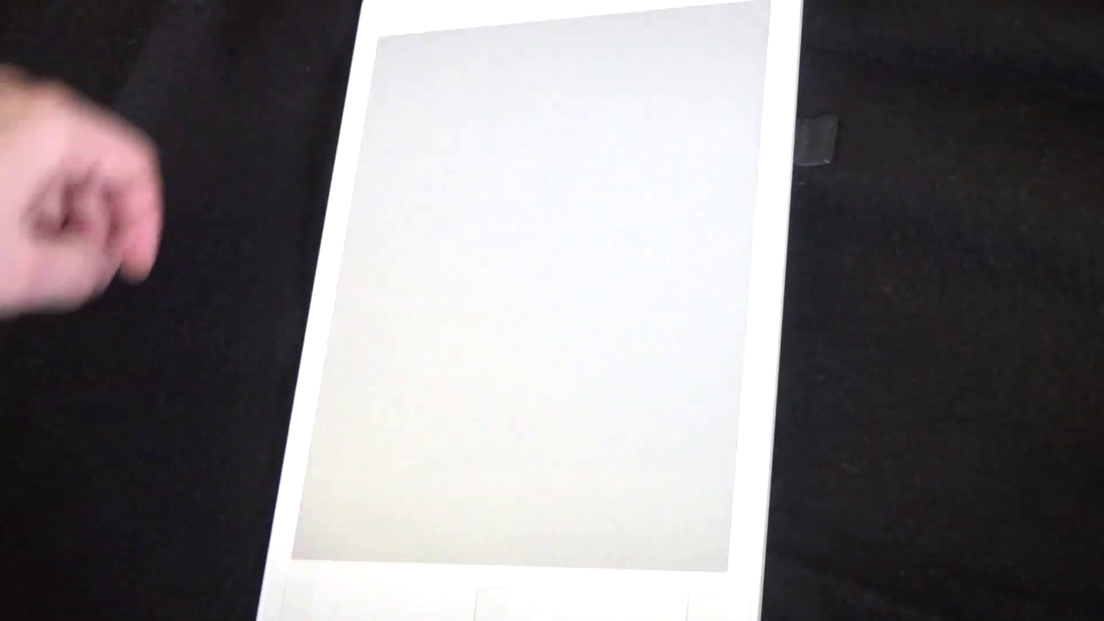
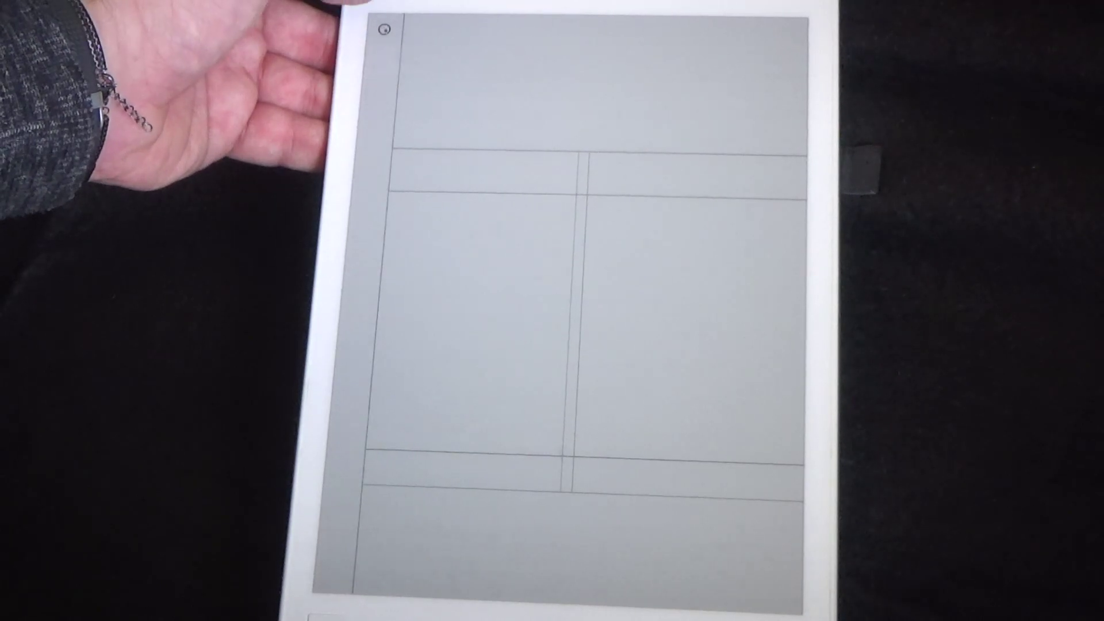
pyautogui.click(384, 29)
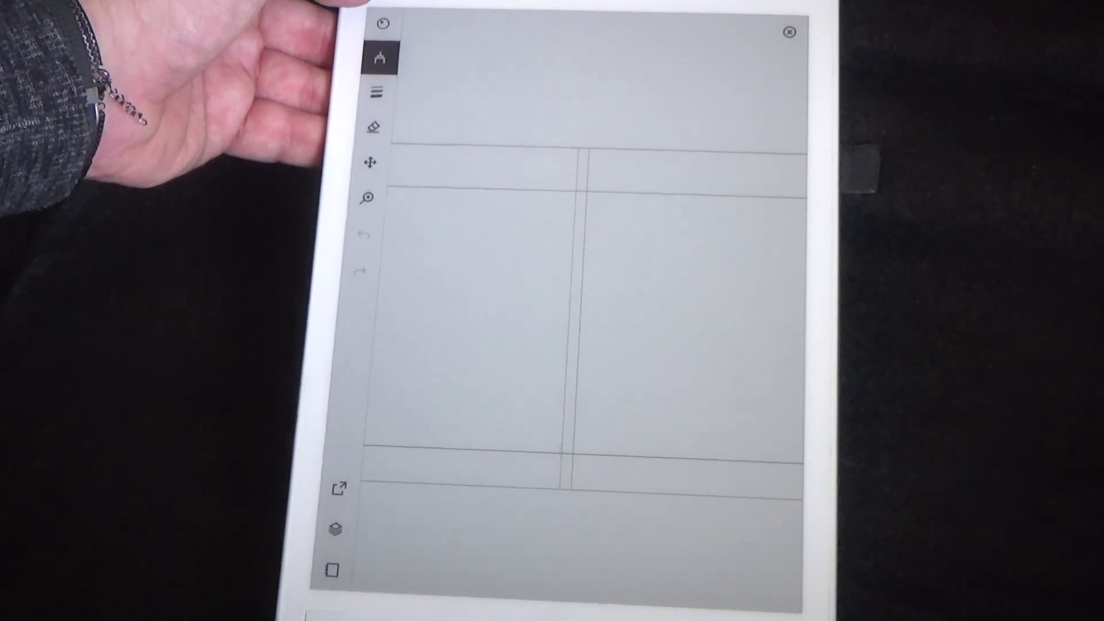
pyautogui.click(382, 26)
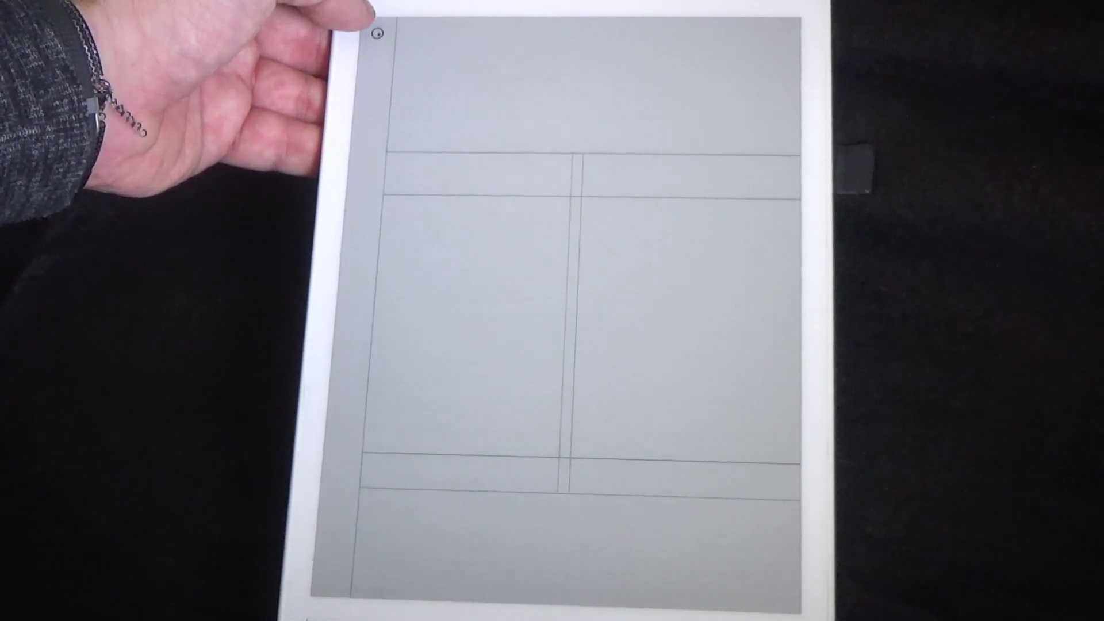
pyautogui.click(379, 28)
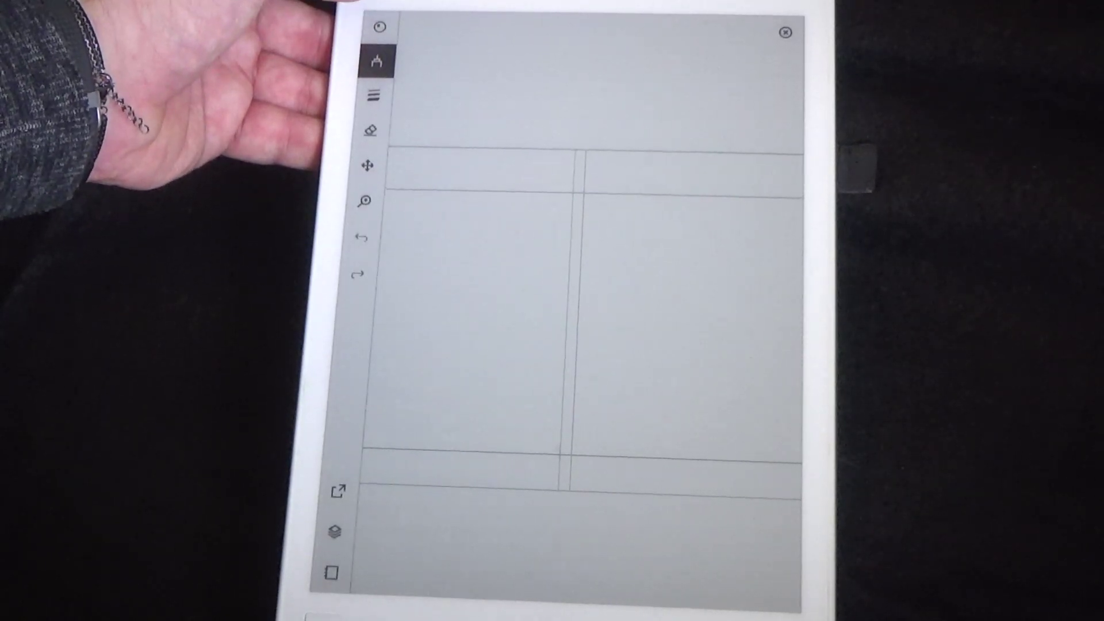
pyautogui.click(380, 27)
pyautogui.click(379, 28)
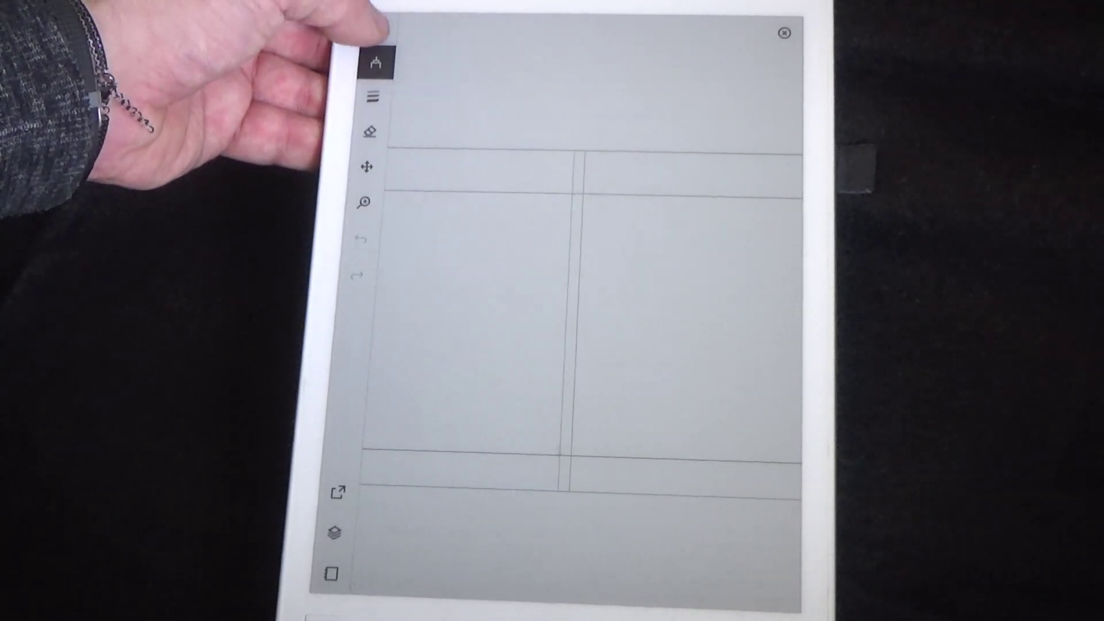
pyautogui.click(378, 27)
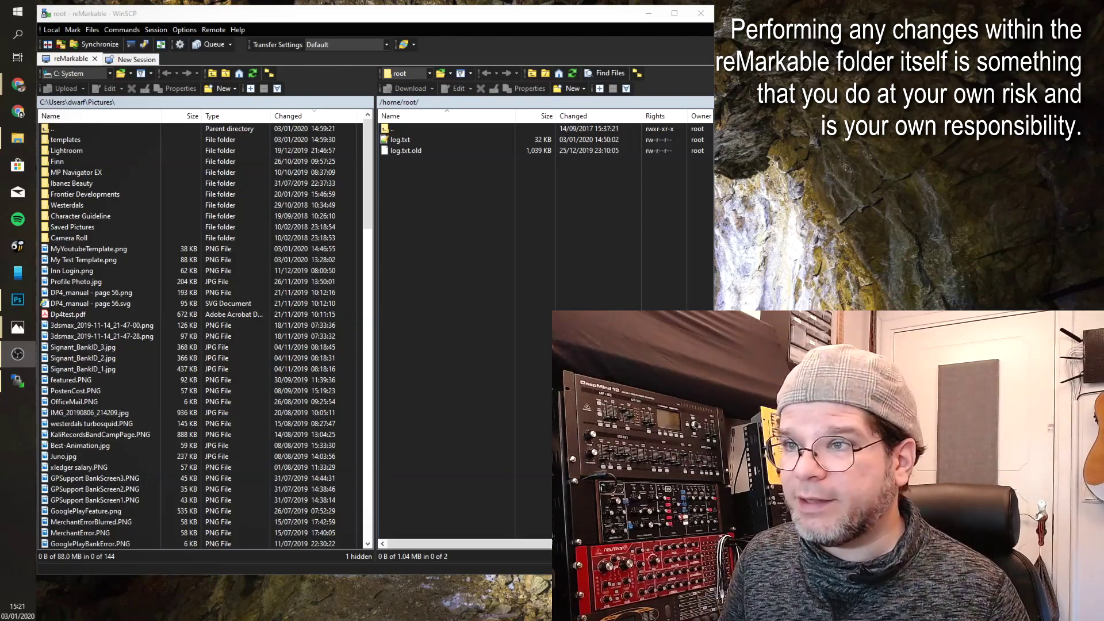
# In WinSCP, reconnect the reMarkable session and go up from /home/root to the tablet's root directory.
pyautogui.click(402, 133)
pyautogui.doubleClick(400, 129)
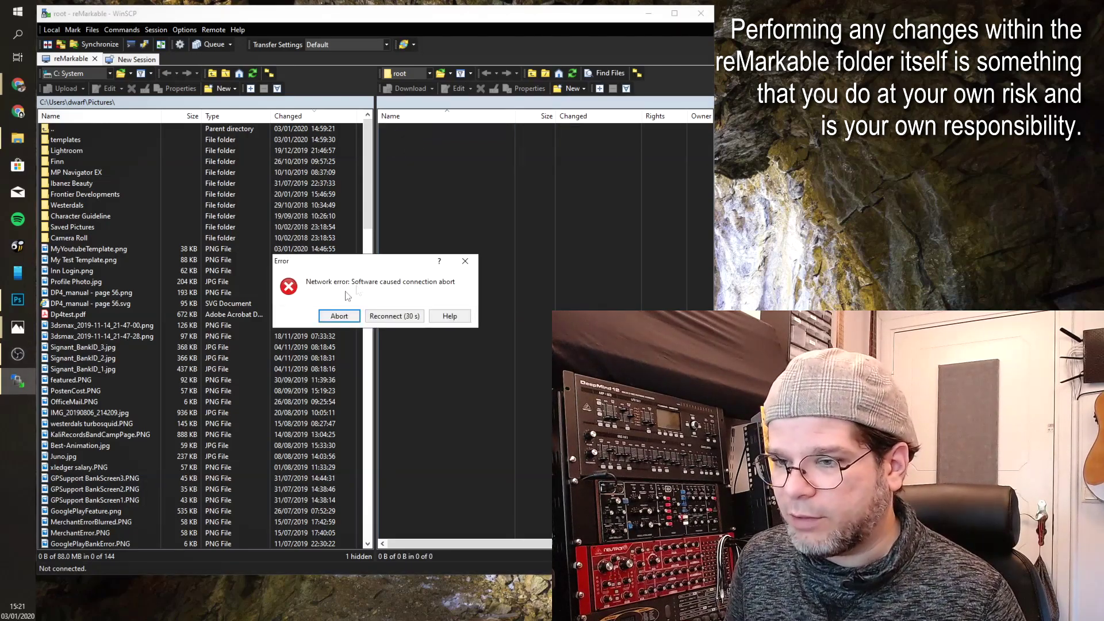
pyautogui.click(371, 318)
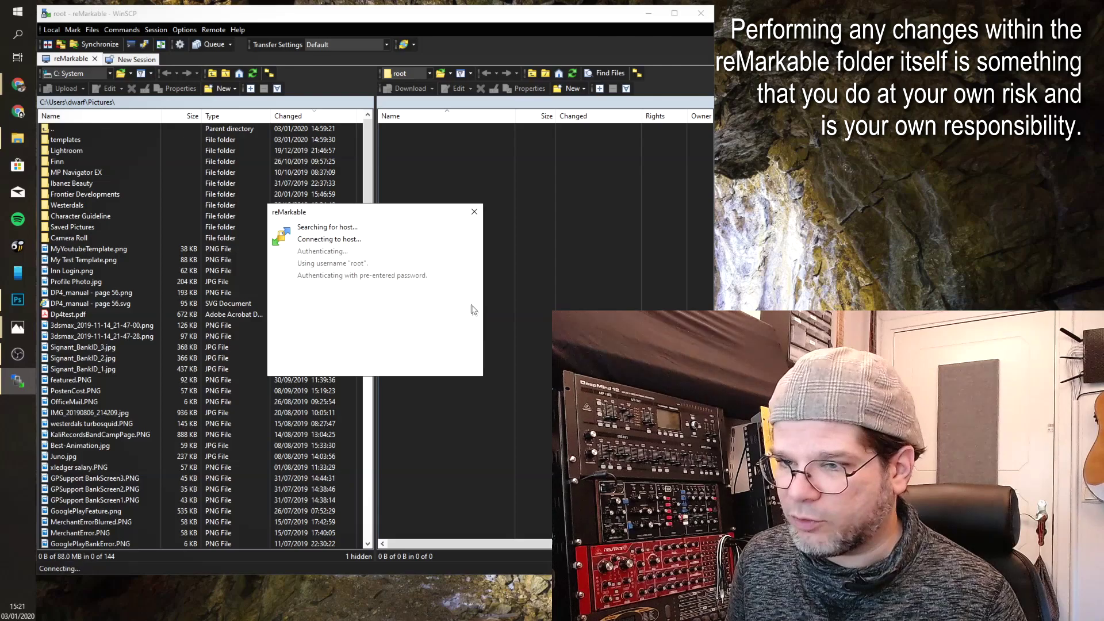
pyautogui.doubleClick(403, 130)
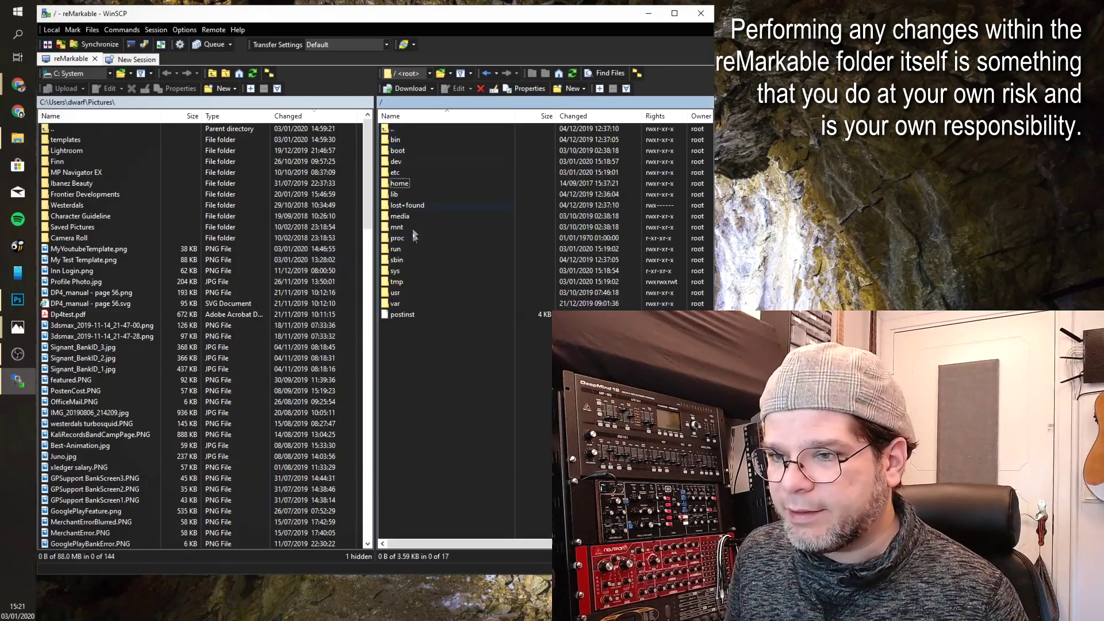
# Open the /usr/share/remarkable/templates folder on the tablet.
pyautogui.doubleClick(401, 291)
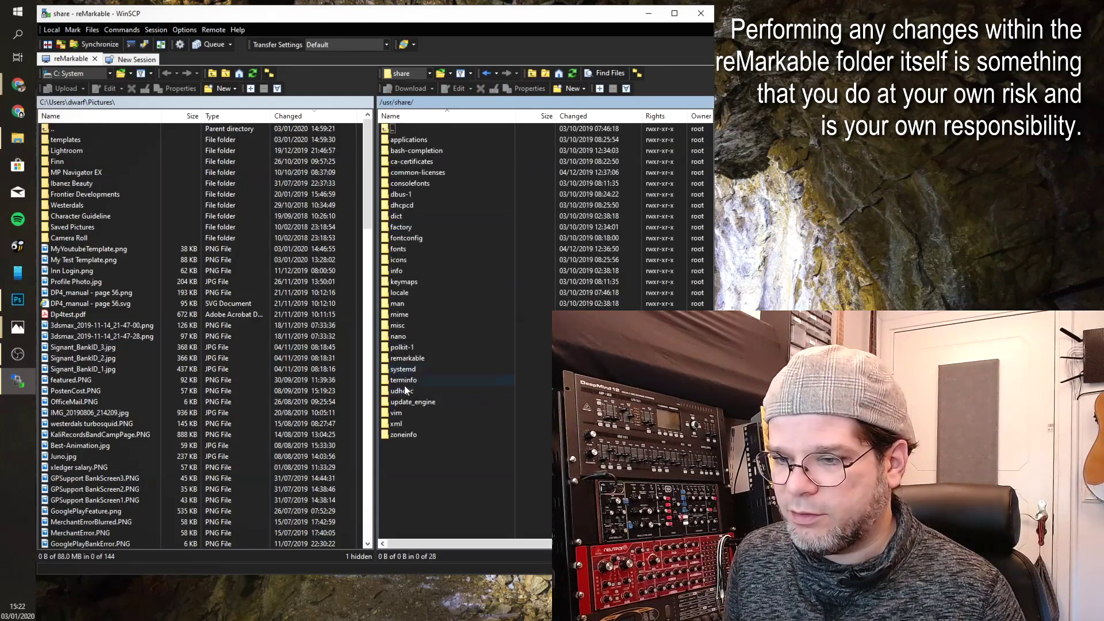
pyautogui.doubleClick(409, 357)
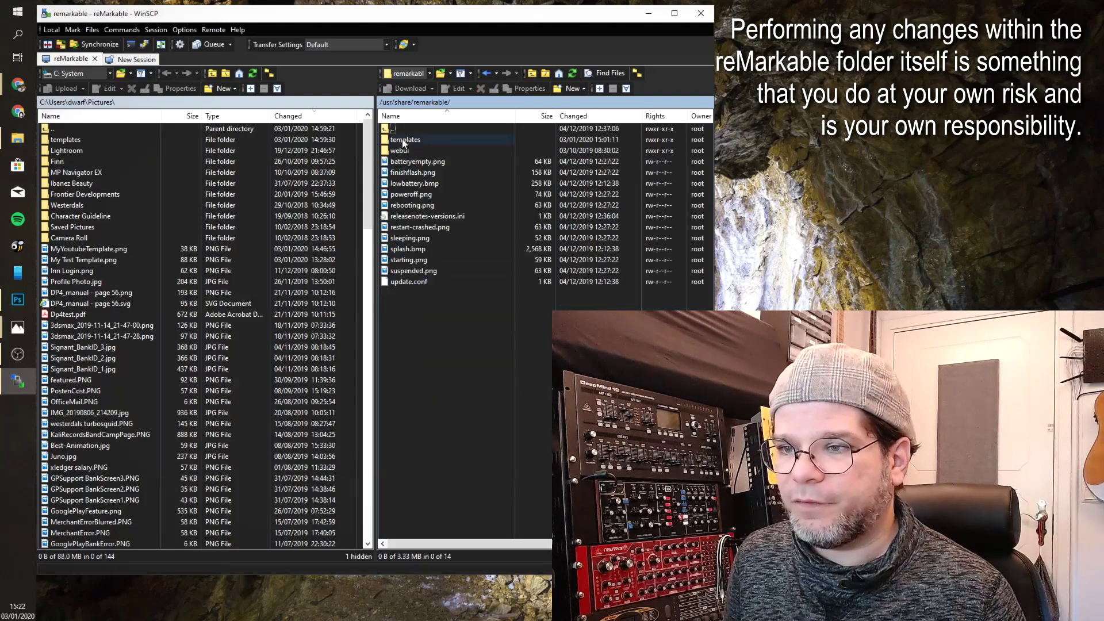
pyautogui.doubleClick(396, 139)
# Delete My Test Template.png from the tablet's templates folder.
pyautogui.scroll(-20, 470, 331)
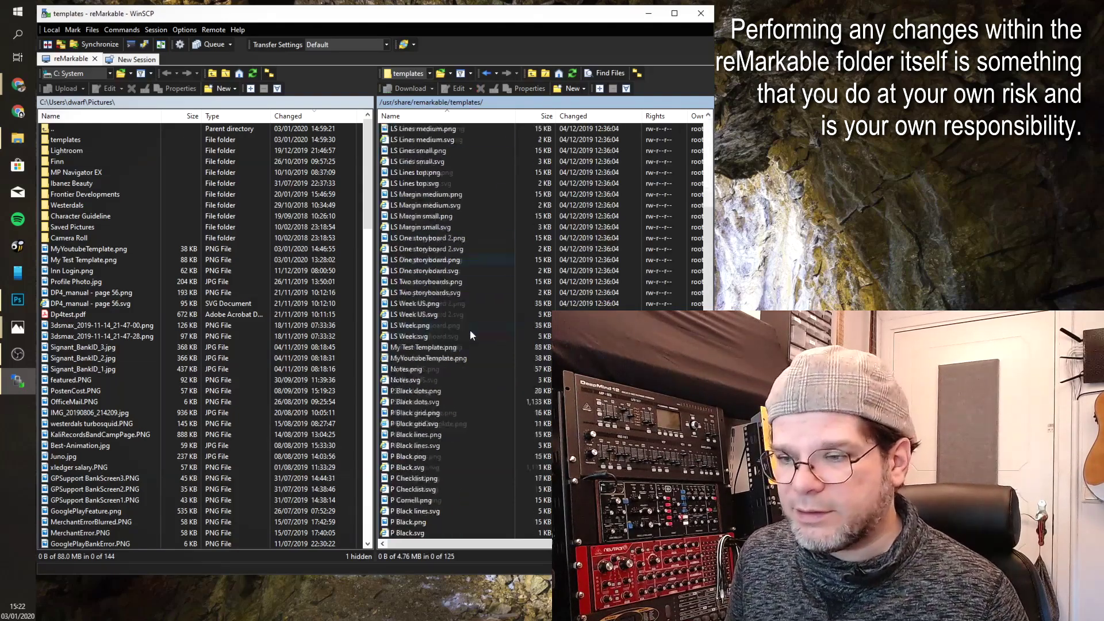
pyautogui.scroll(15, 470, 331)
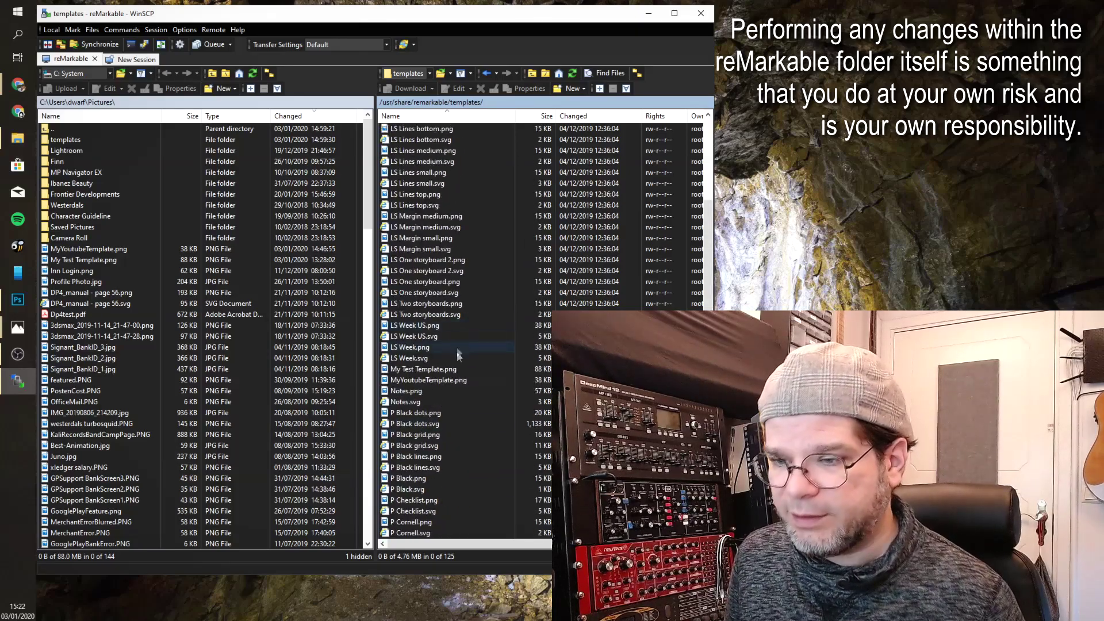
pyautogui.click(422, 370)
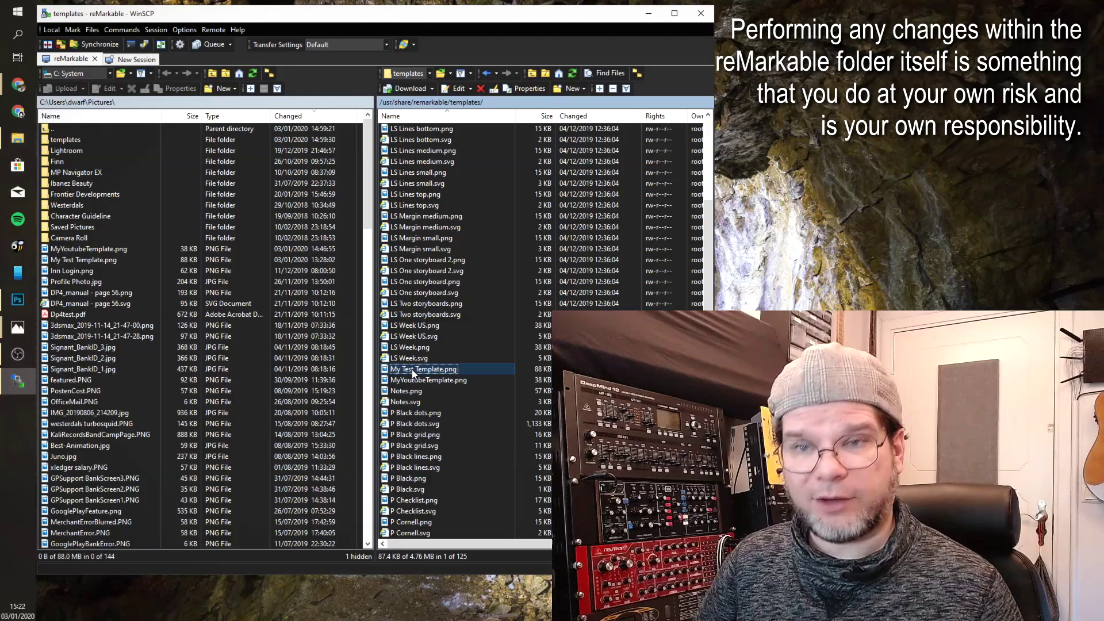
pyautogui.press('Delete')
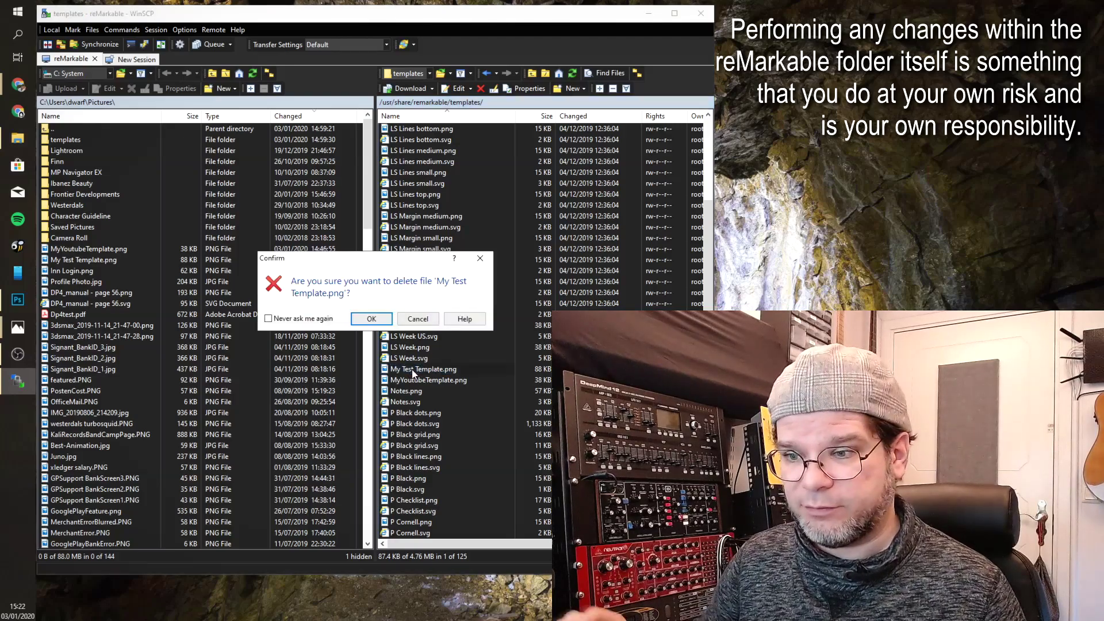
pyautogui.click(384, 321)
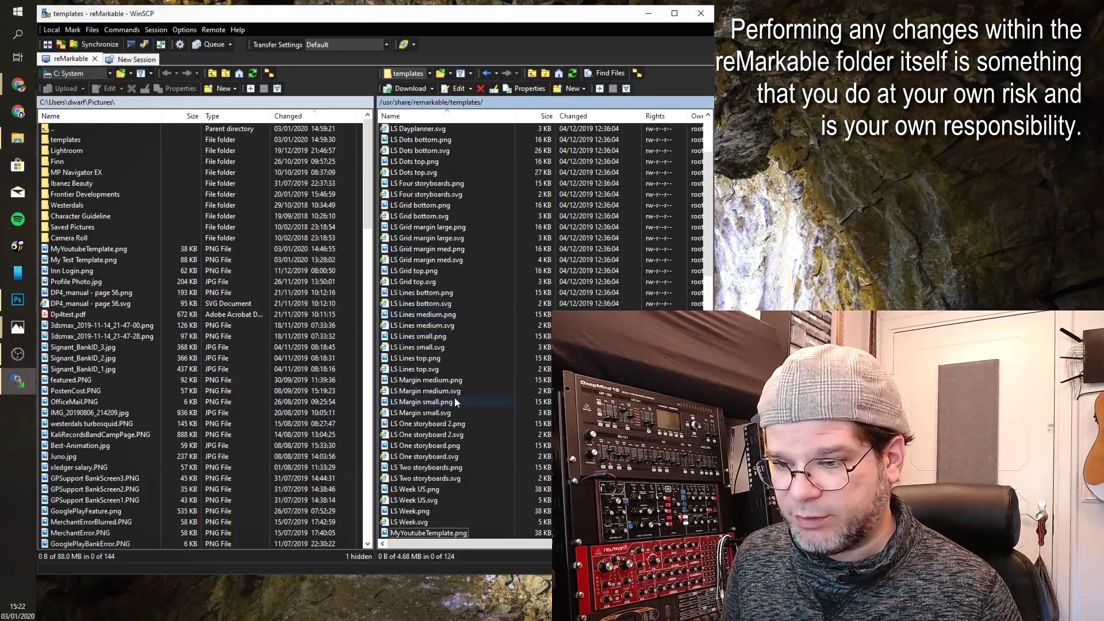
# Open templates.json from the tablet's templates folder and find the My Test Template entry near the end of the file.
pyautogui.scroll(-15, 454, 397)
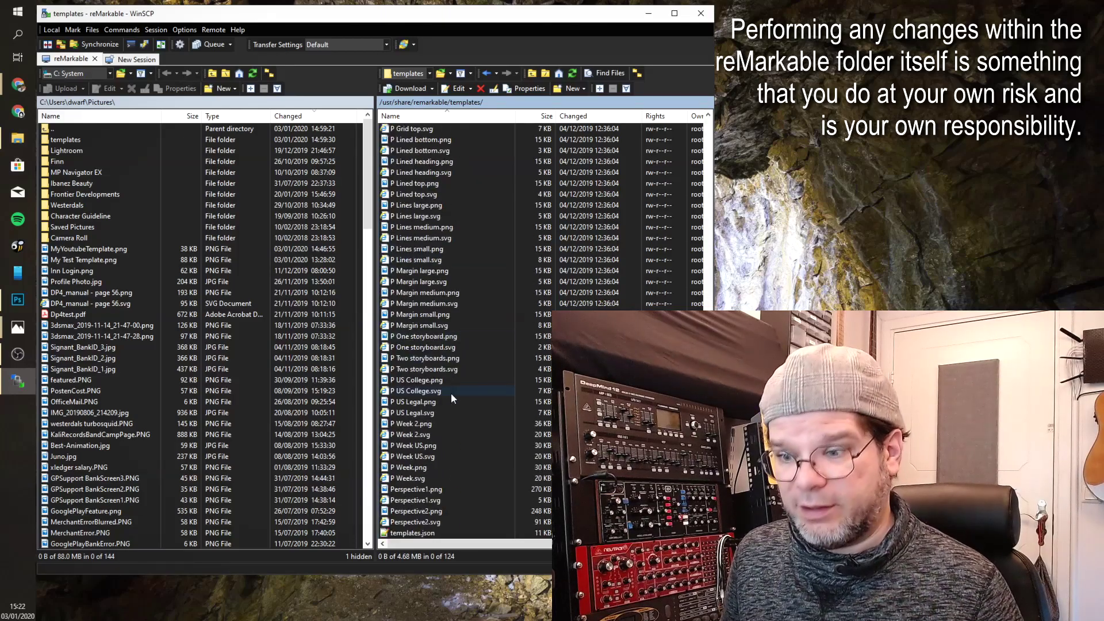
pyautogui.doubleClick(419, 533)
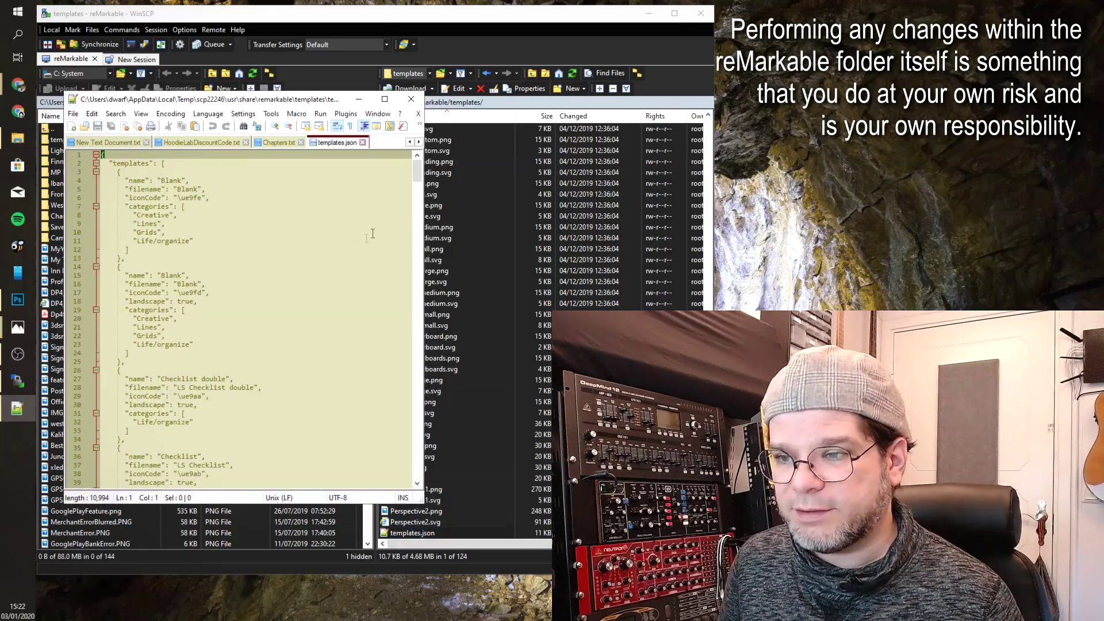
pyautogui.moveTo(416, 168); pyautogui.dragTo(416, 468)
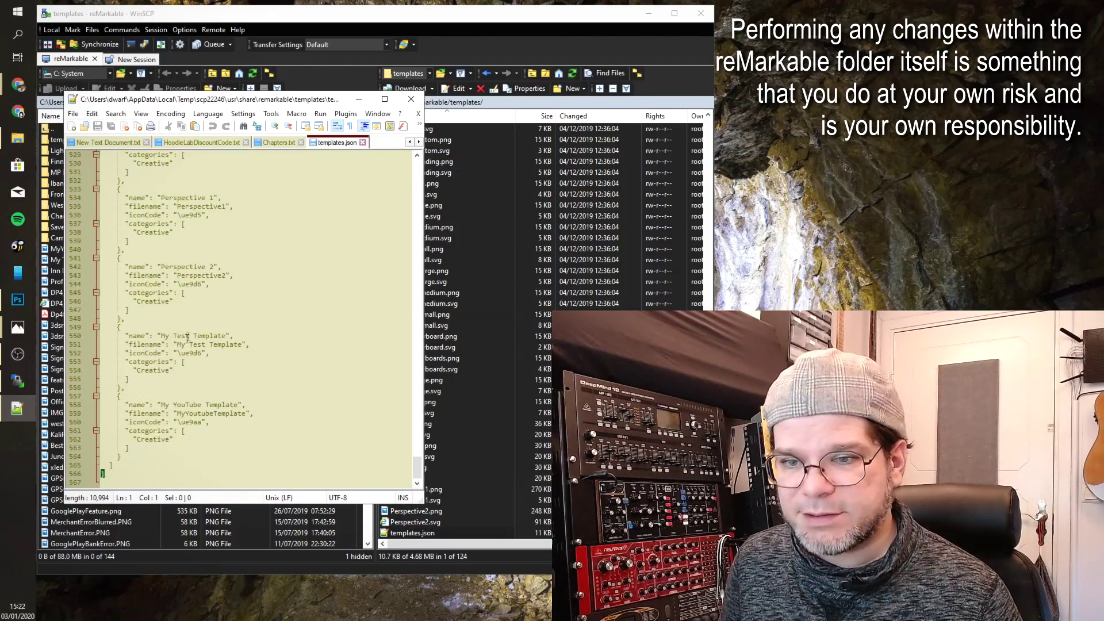
pyautogui.moveTo(161, 336); pyautogui.dragTo(227, 339)
# Examine where the My Test Template entry starts and ends, including the braces and commas separating it from the neighbouring entries.
pyautogui.click(149, 386)
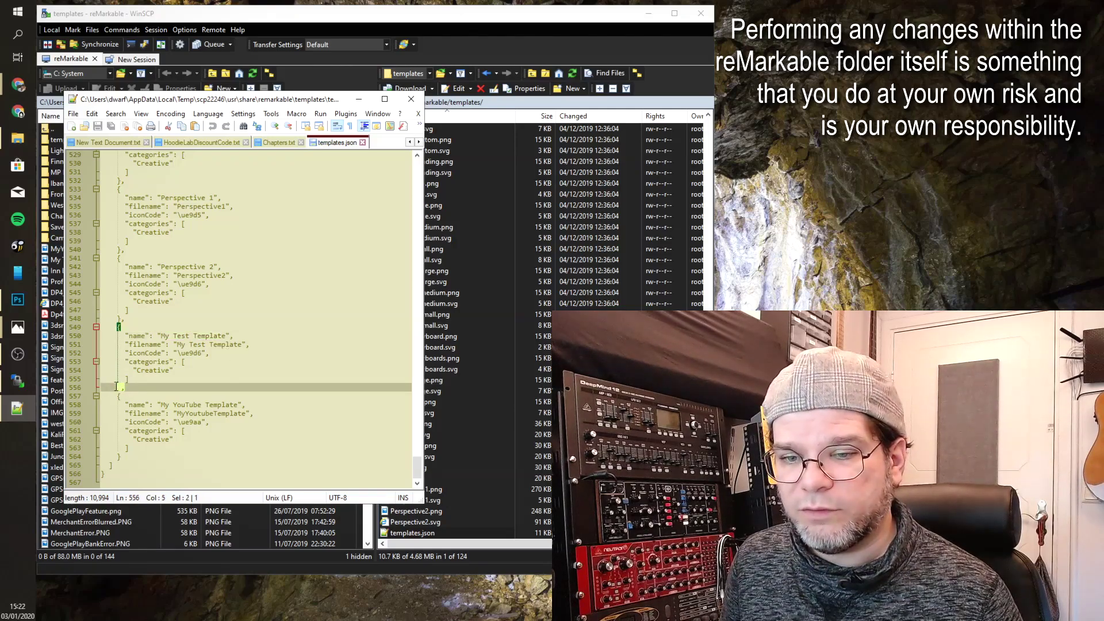
pyautogui.keyDown('shift'); pyautogui.click(127, 323); pyautogui.keyUp('shift')
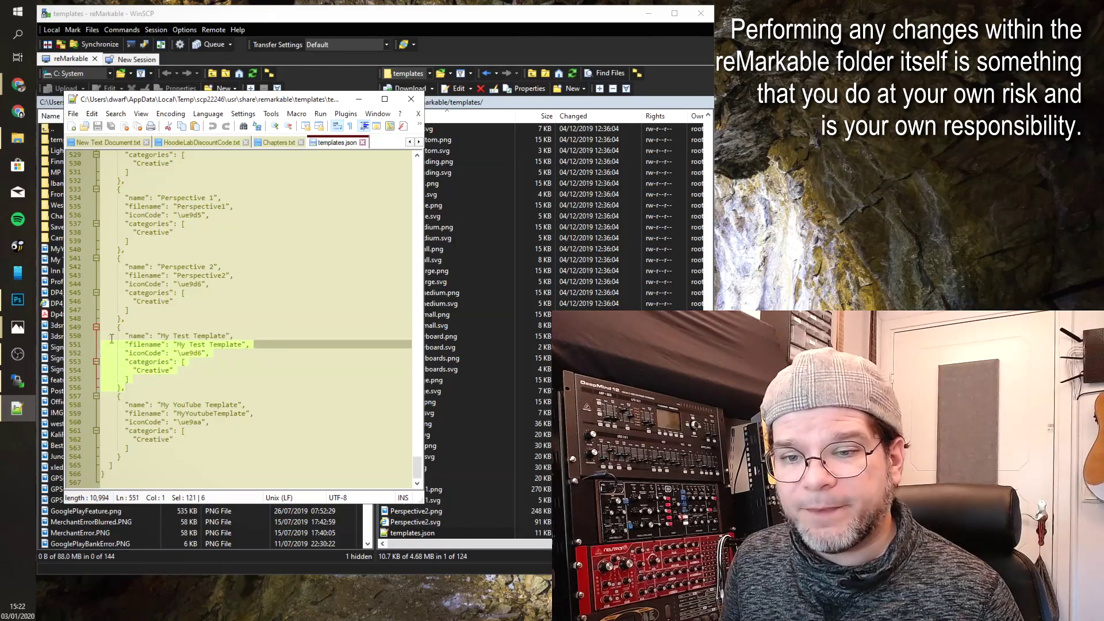
pyautogui.keyDown('shift'); pyautogui.click(128, 319); pyautogui.keyUp('shift')
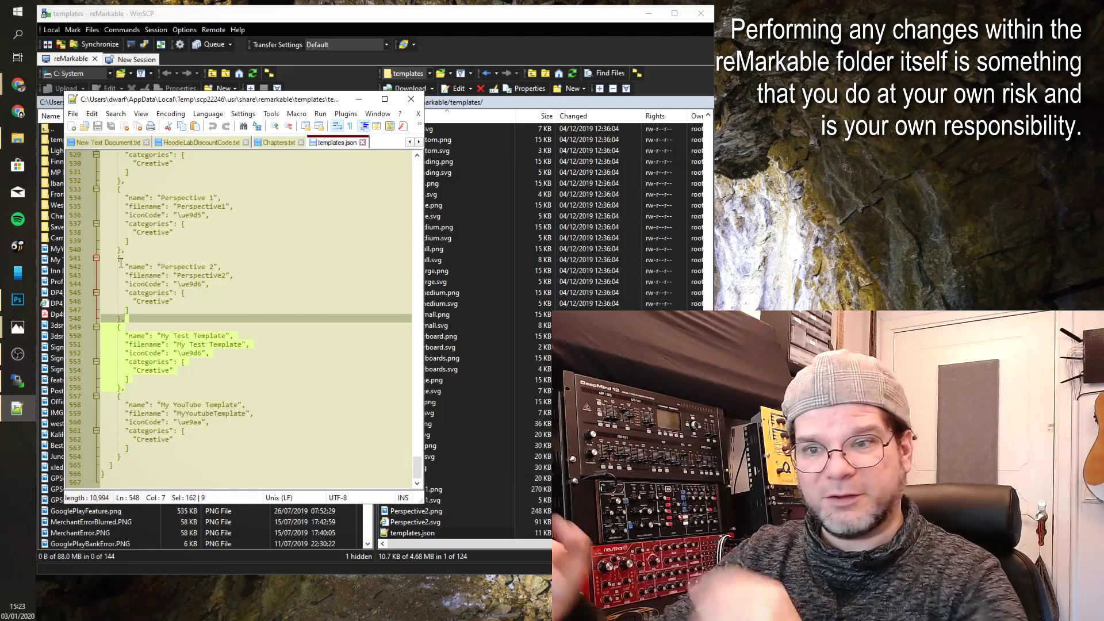
pyautogui.click(122, 319)
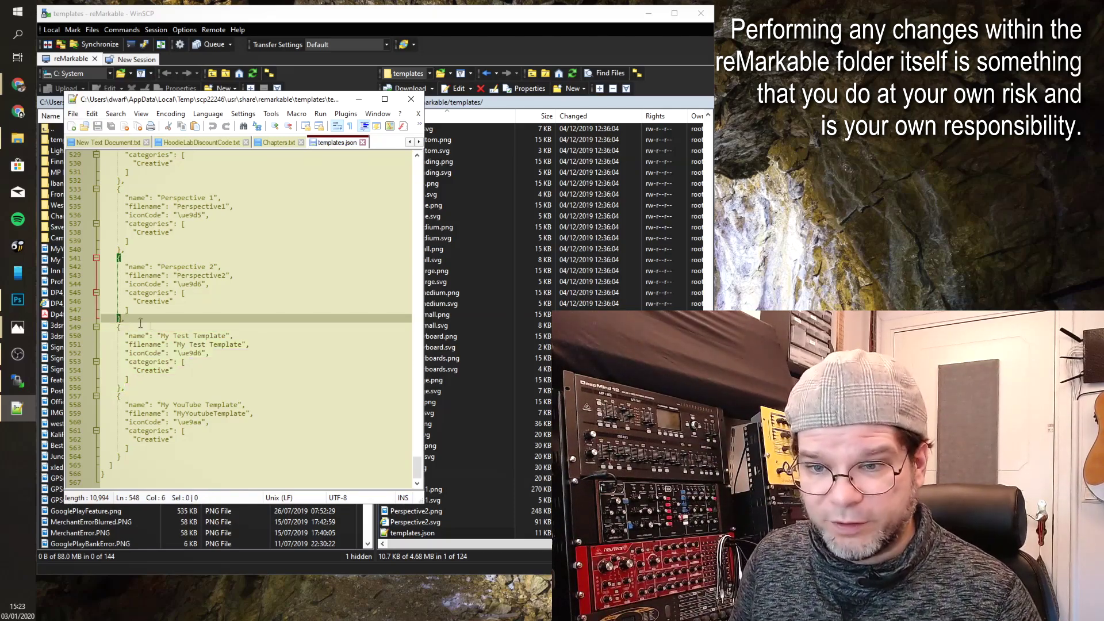
pyautogui.click(118, 387)
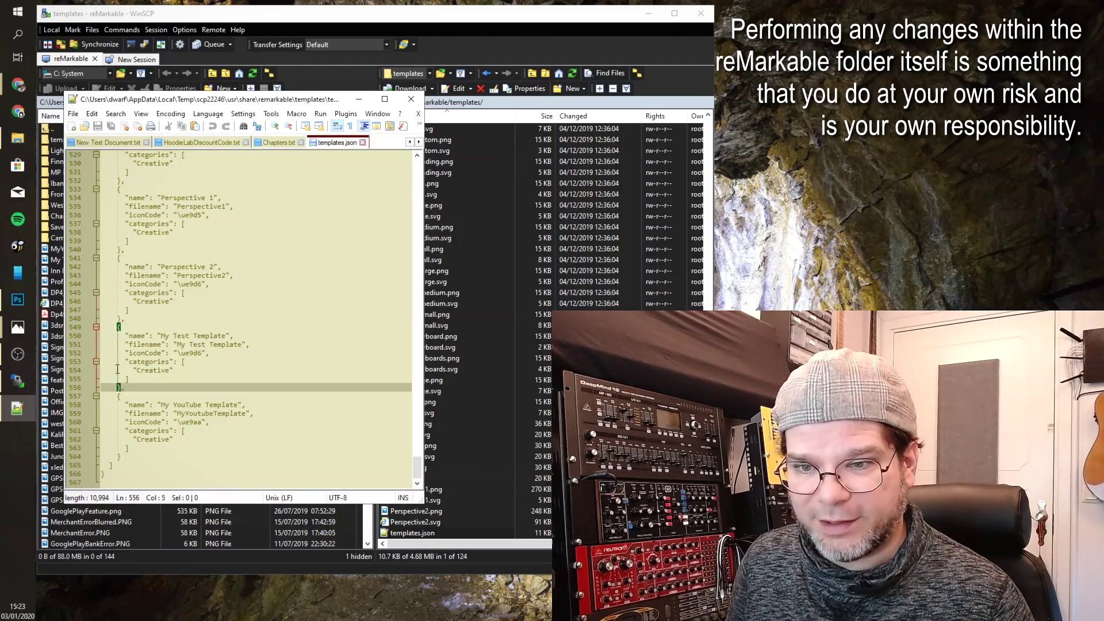
pyautogui.click(135, 388)
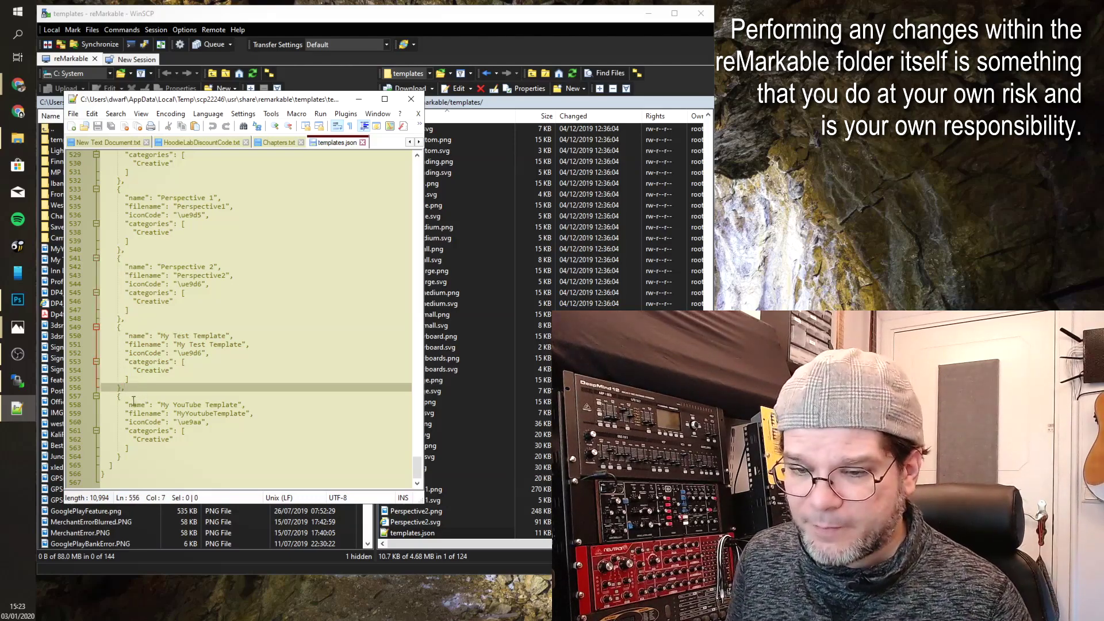
pyautogui.moveTo(144, 457); pyautogui.dragTo(122, 448)
pyautogui.click(138, 459)
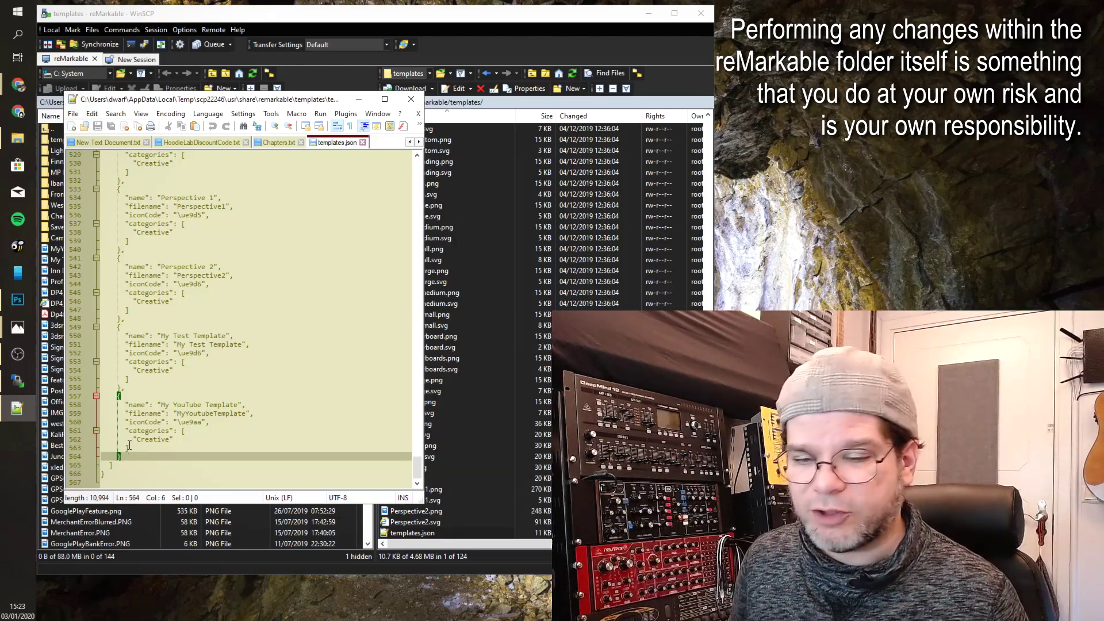
pyautogui.click(119, 387)
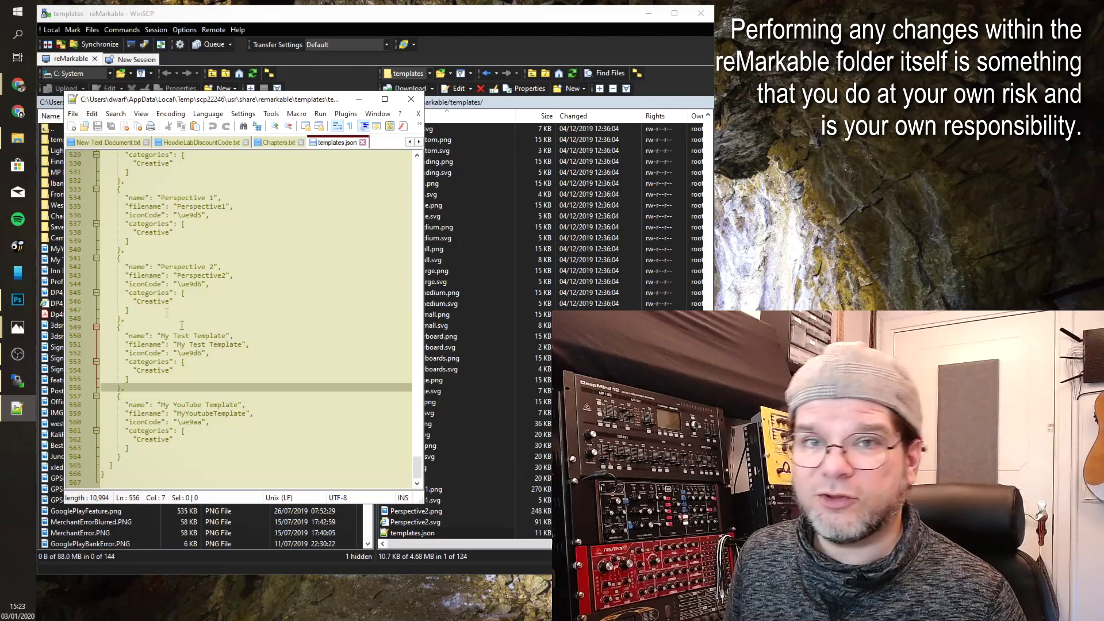
# Delete the whole My Test Template entry from templates.json, from its opening brace through its closing brace and comma.
pyautogui.click(135, 386)
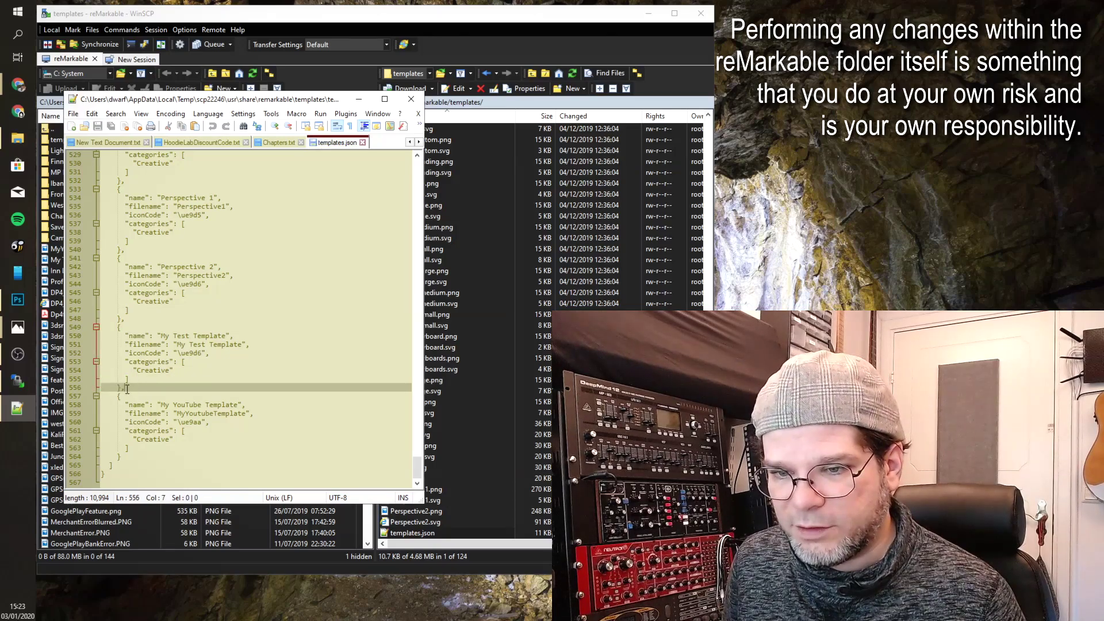
pyautogui.moveTo(126, 387); pyautogui.dragTo(129, 322)
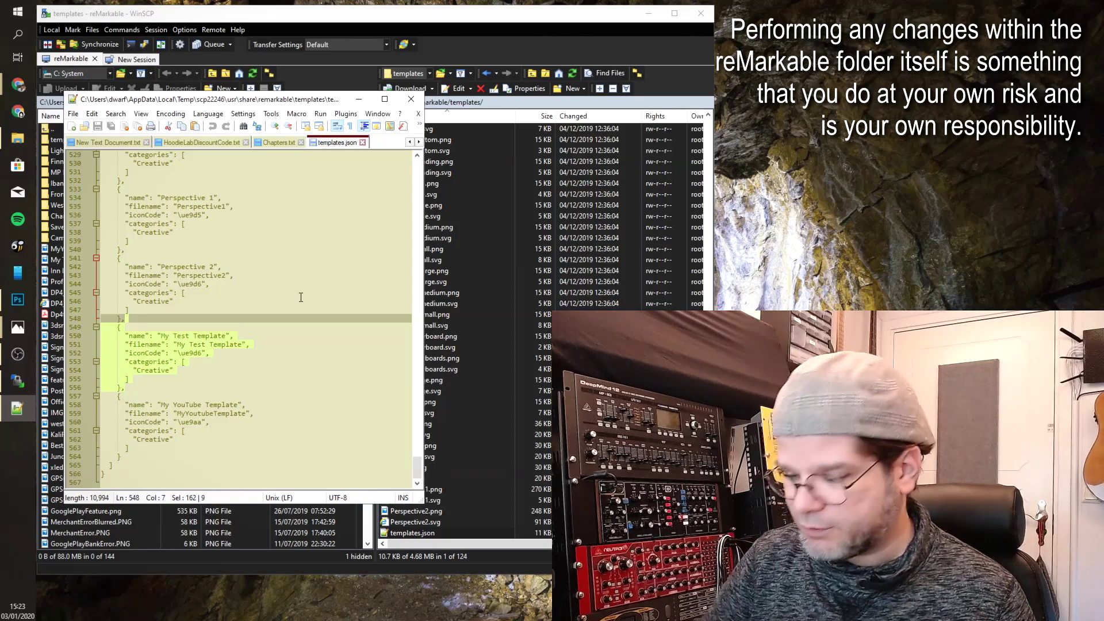
pyautogui.press('Delete')
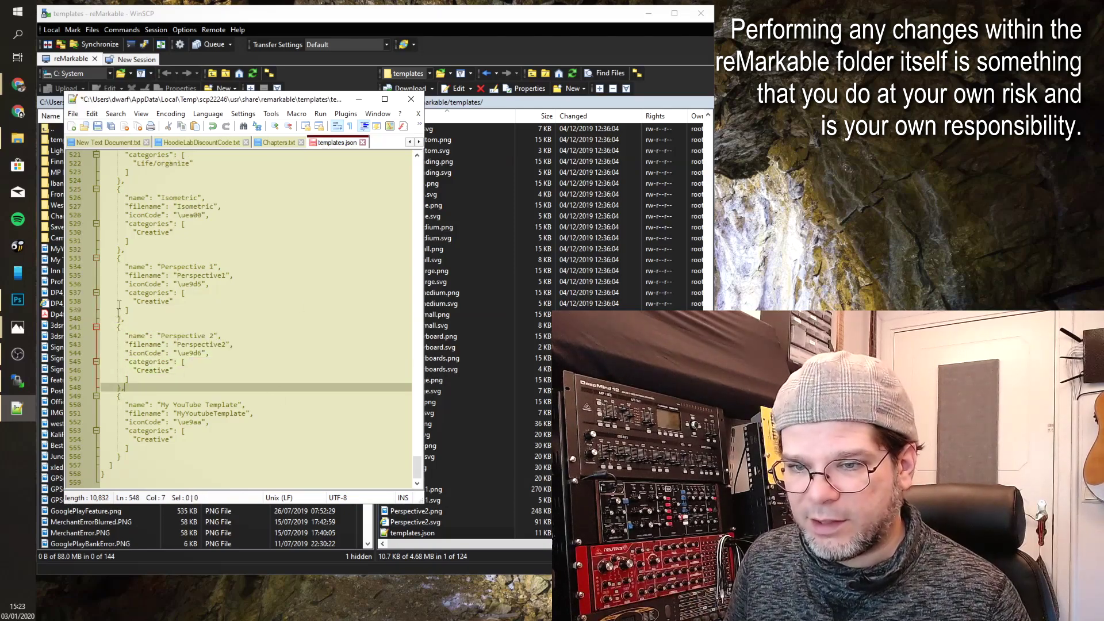
# Check the braces of the Perspective 2 and My YouTube Template entries, save templates.json, and close the text editor.
pyautogui.click(124, 325)
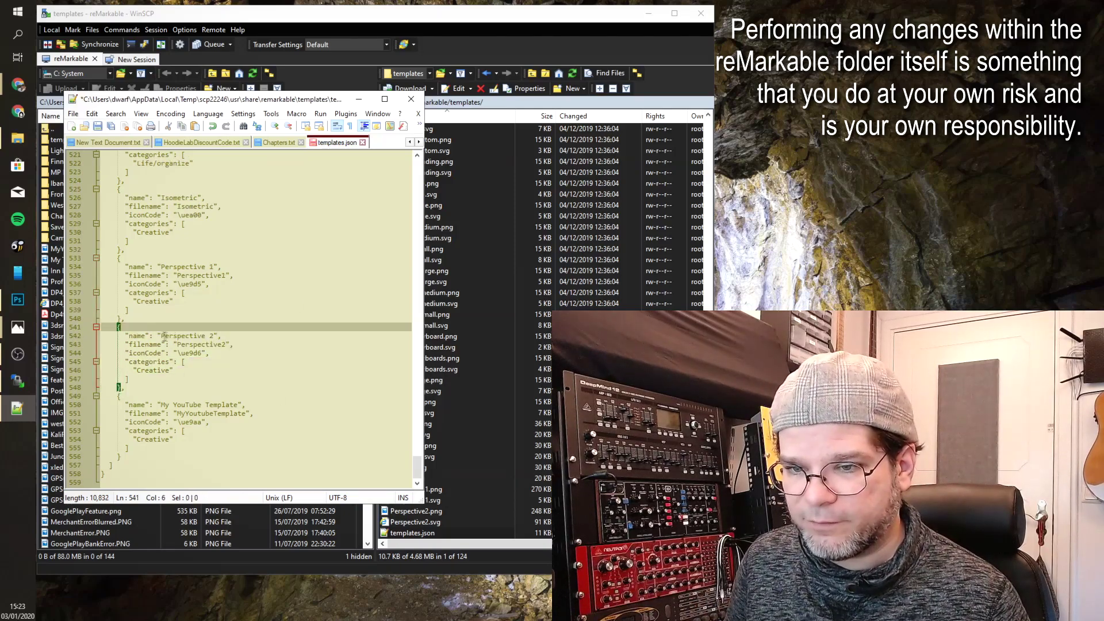
pyautogui.click(122, 385)
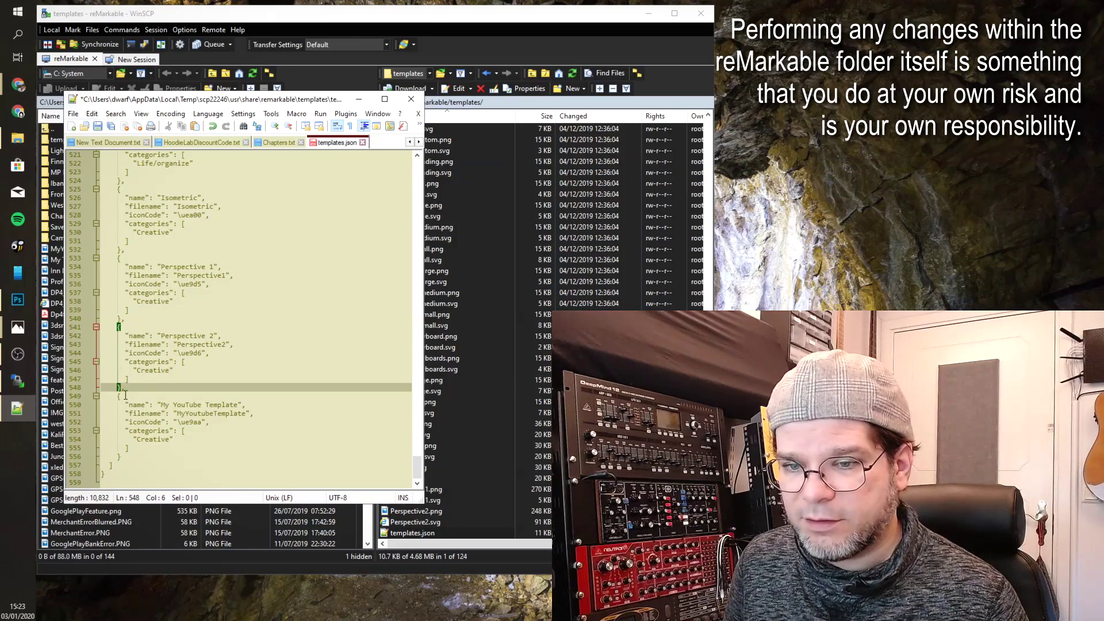
pyautogui.click(123, 397)
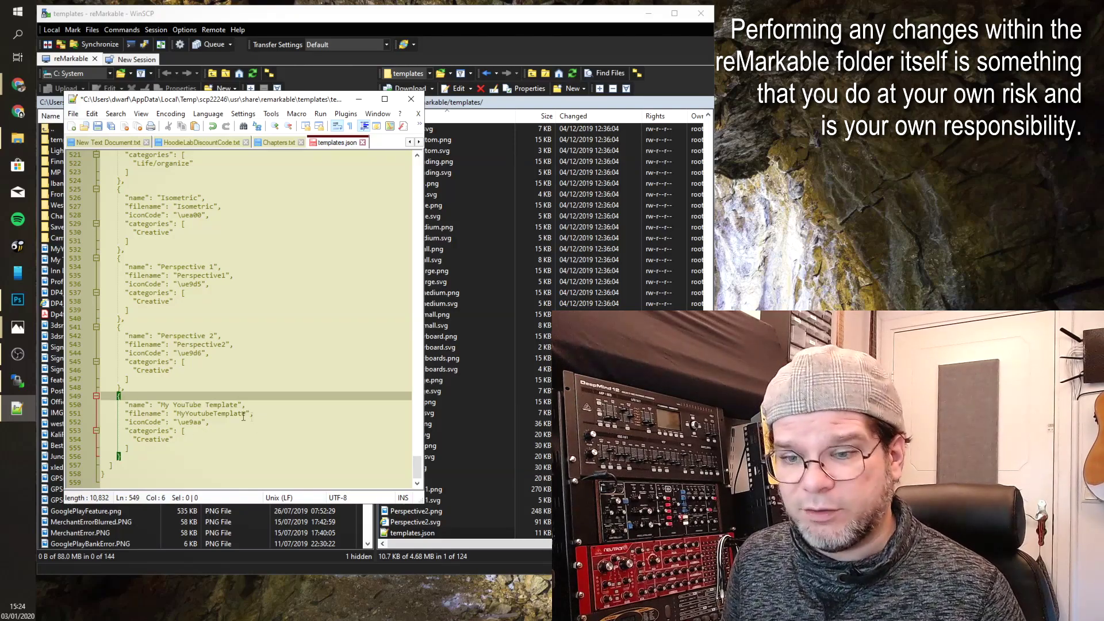
pyautogui.click(125, 456)
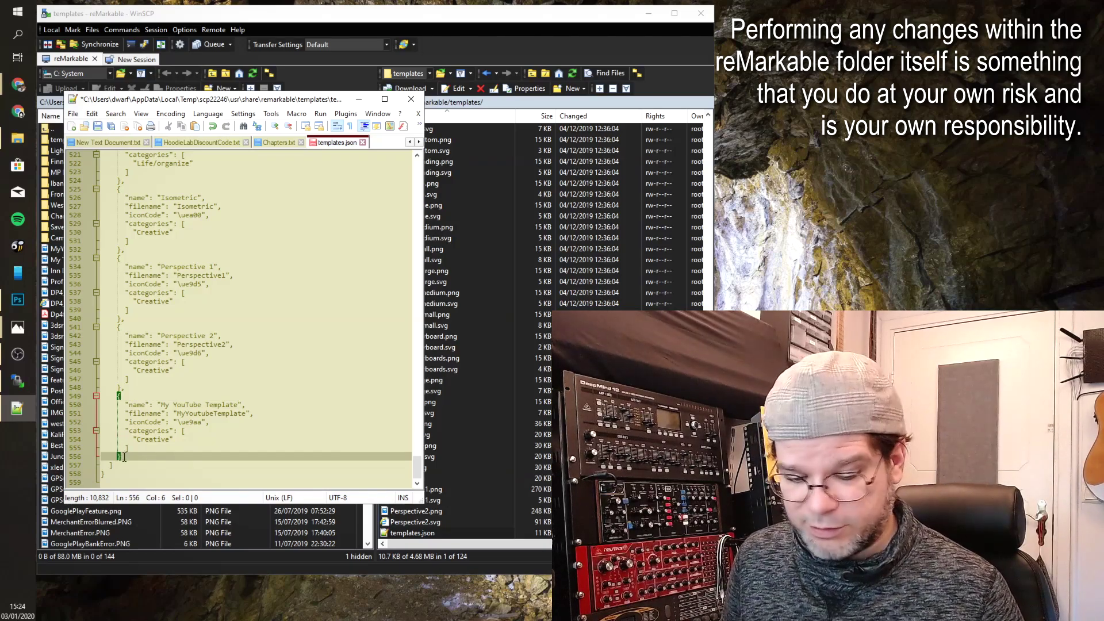
pyautogui.hotkey('ctrl', 's')
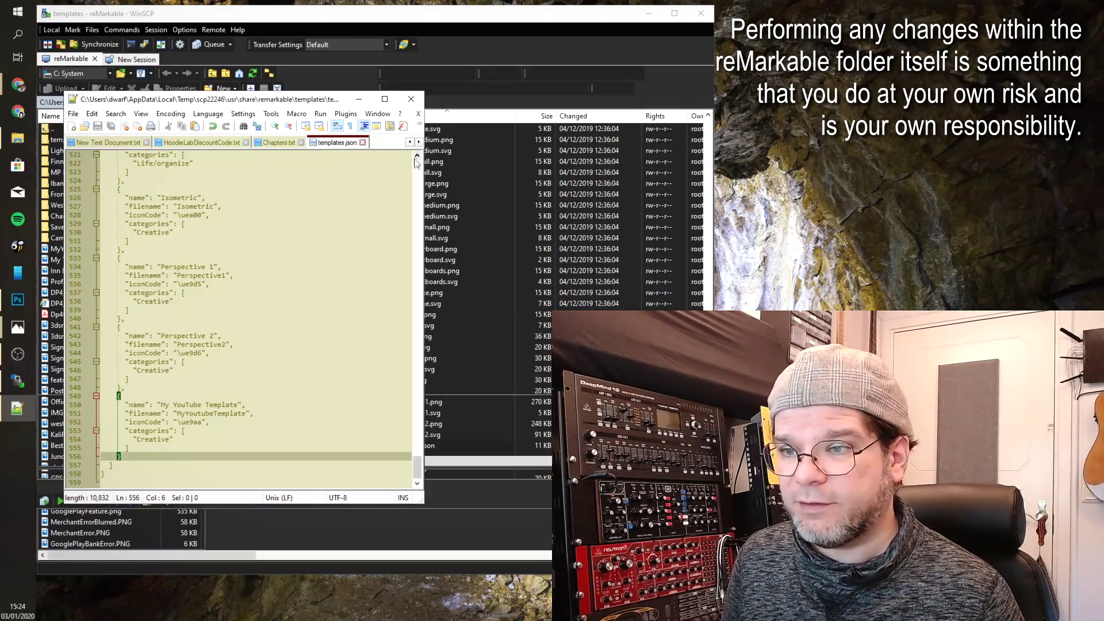
pyautogui.click(412, 100)
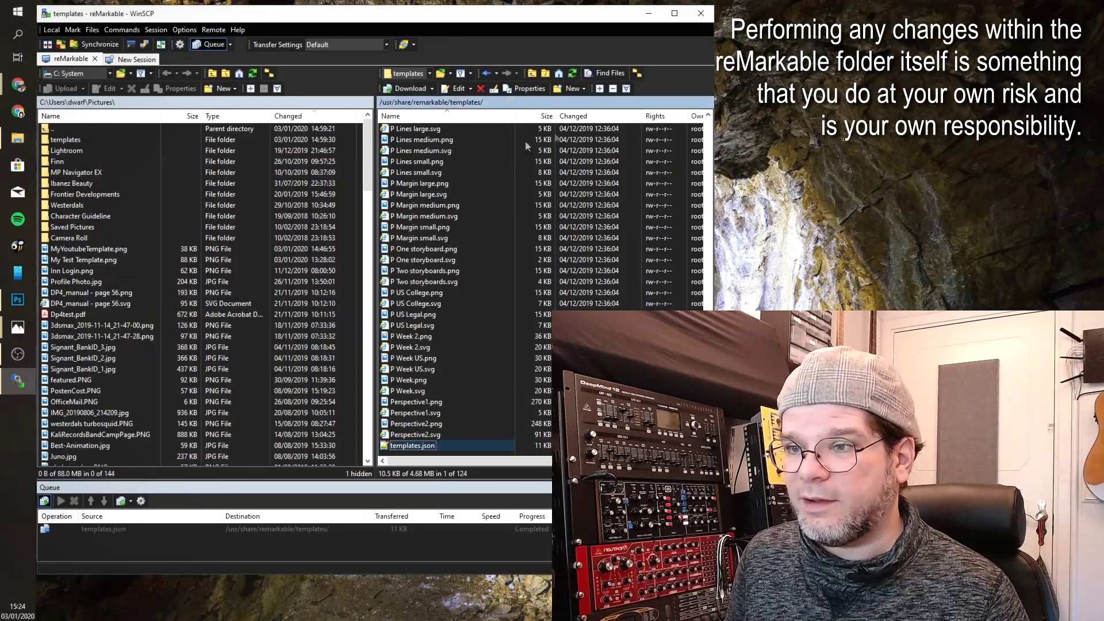
# Close WinSCP and confirm ending the reMarkable session.
pyautogui.click(701, 19)
pyautogui.click(389, 314)
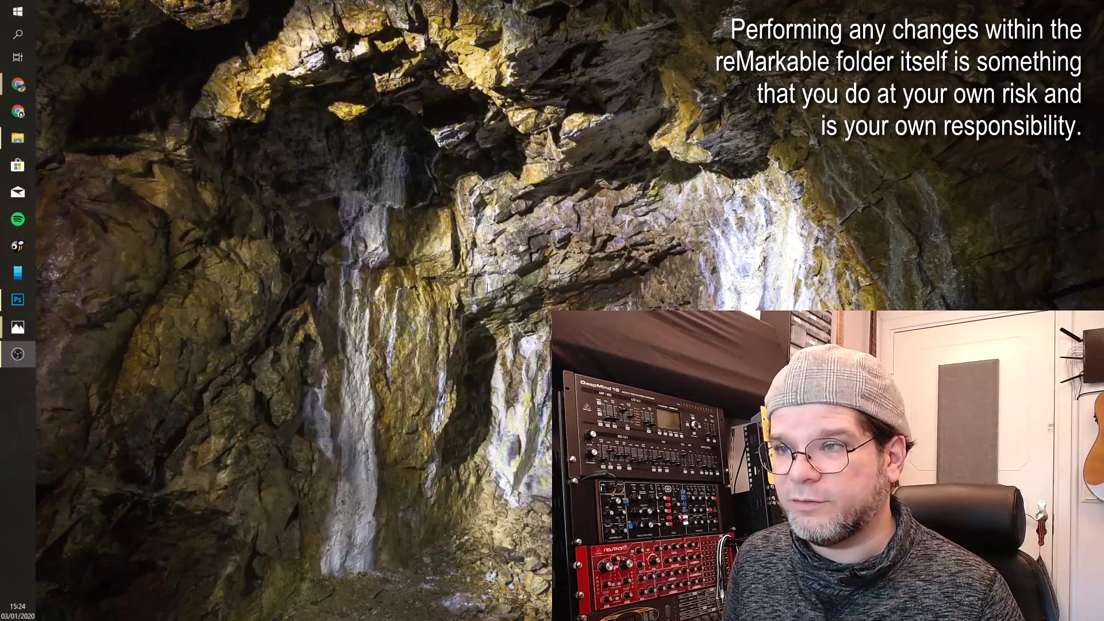